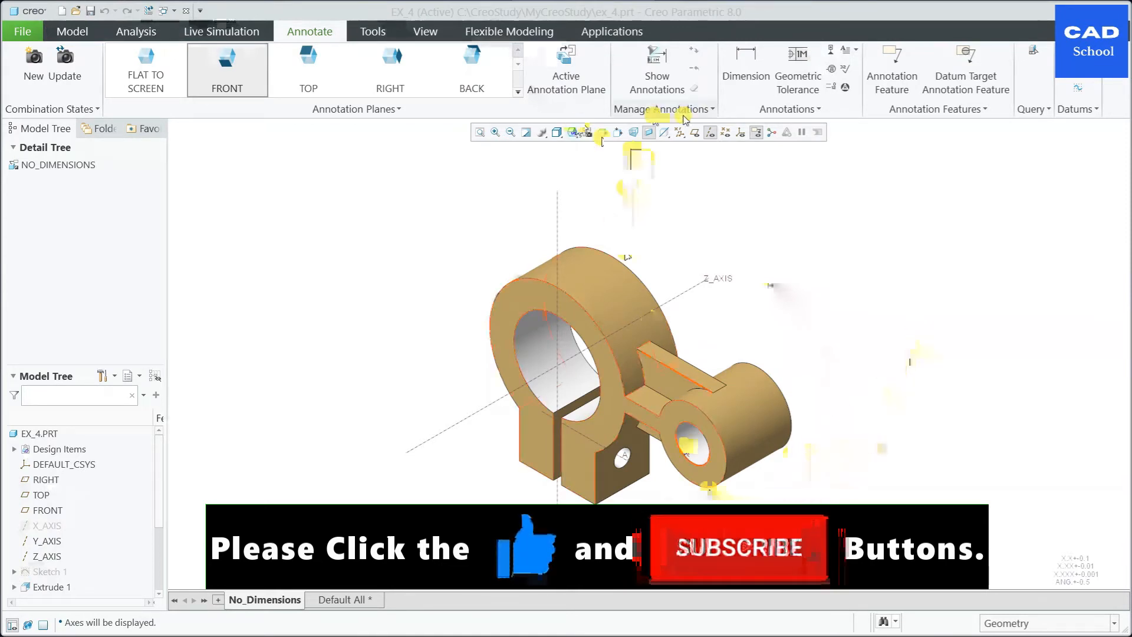
# Step: Switch the part to its Default All state and create drawing Ex_4 from ex_4.prt on an empty landscape A3 sheet
pyautogui.click(339, 600)
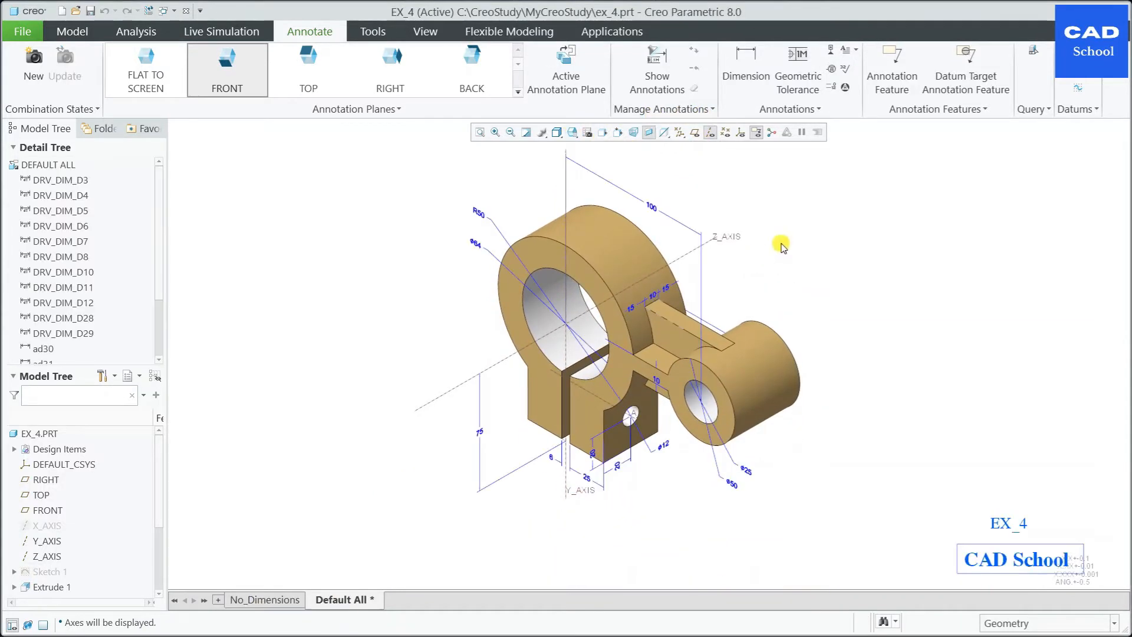
pyautogui.click(61, 10)
pyautogui.click(427, 302)
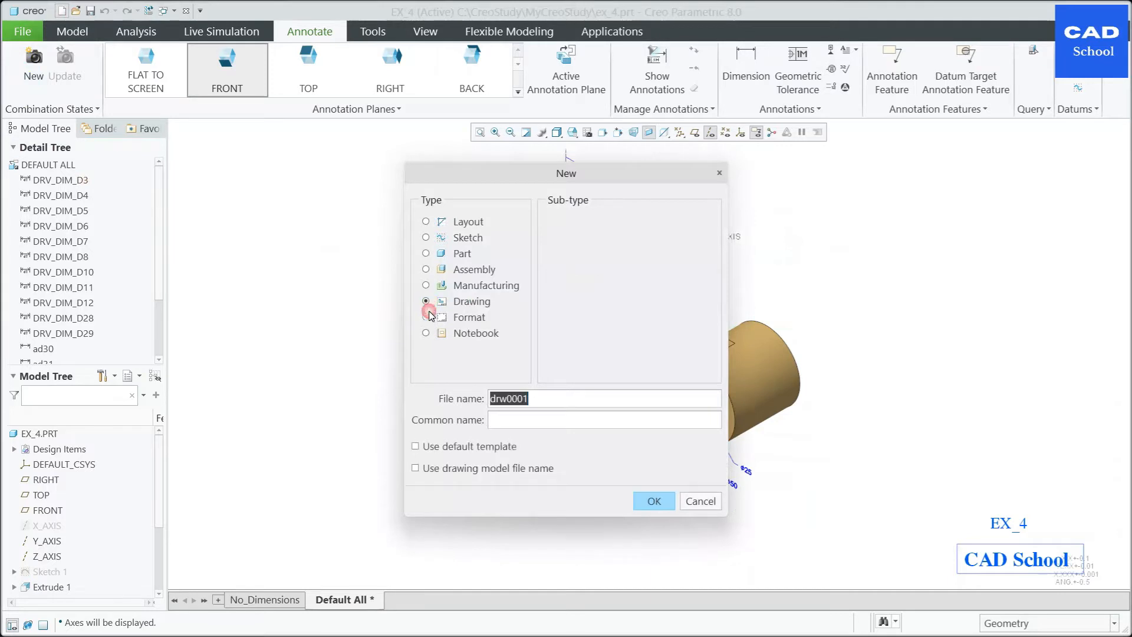
pyautogui.write('Ex_4')
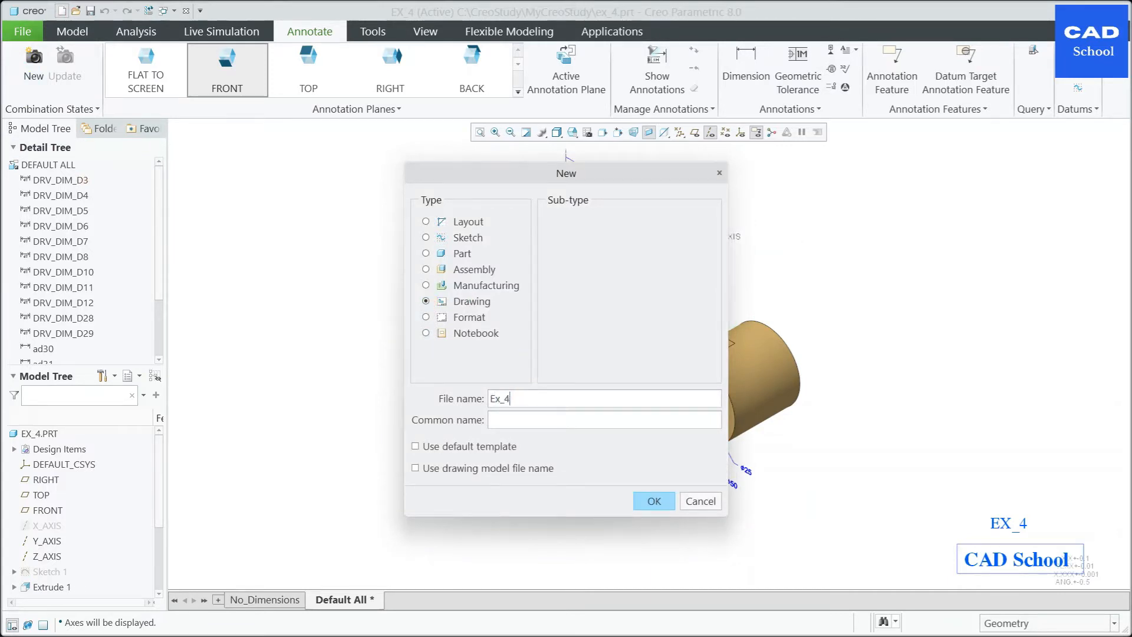
pyautogui.press('Return')
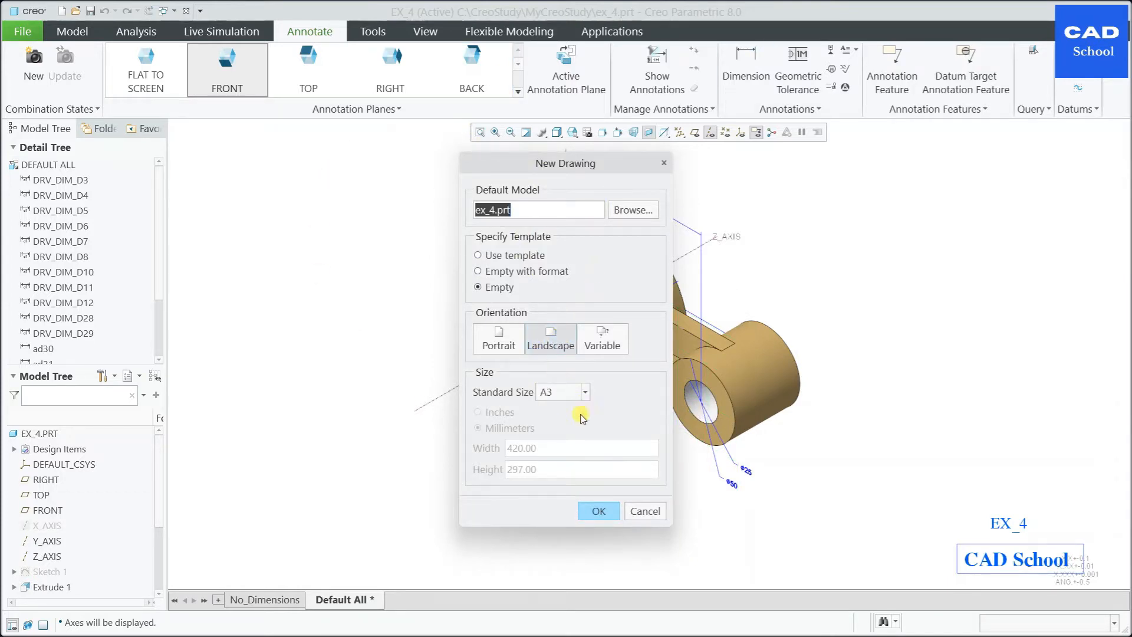
pyautogui.click(596, 512)
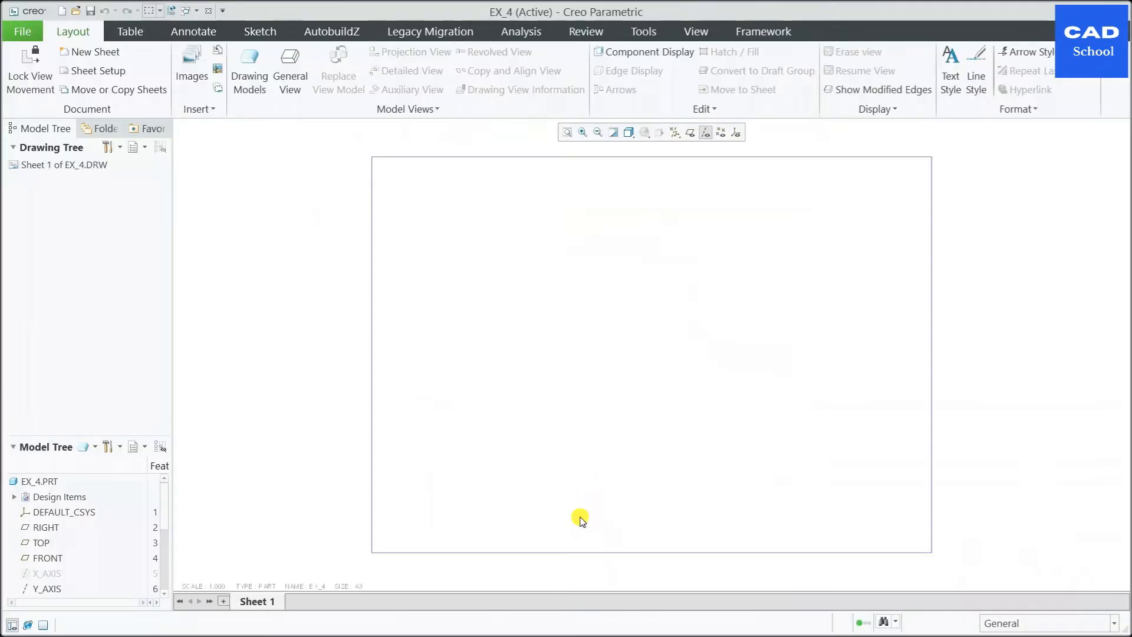
# Step: Place a general view of the part in the left half of the sheet using No Combined State
pyautogui.click(290, 68)
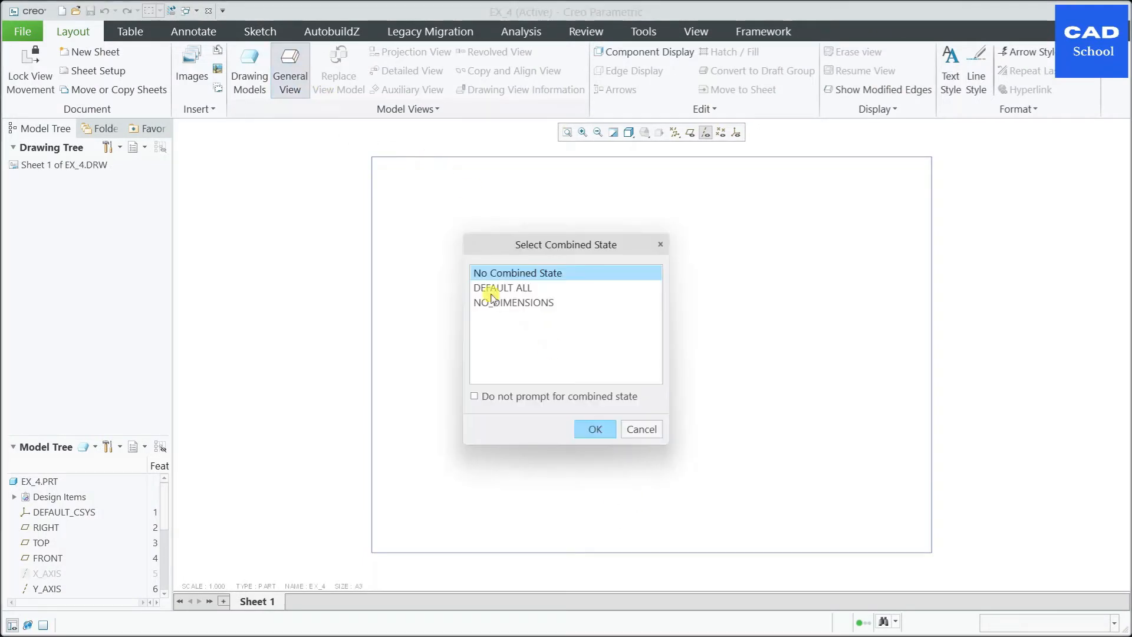
pyautogui.click(515, 274)
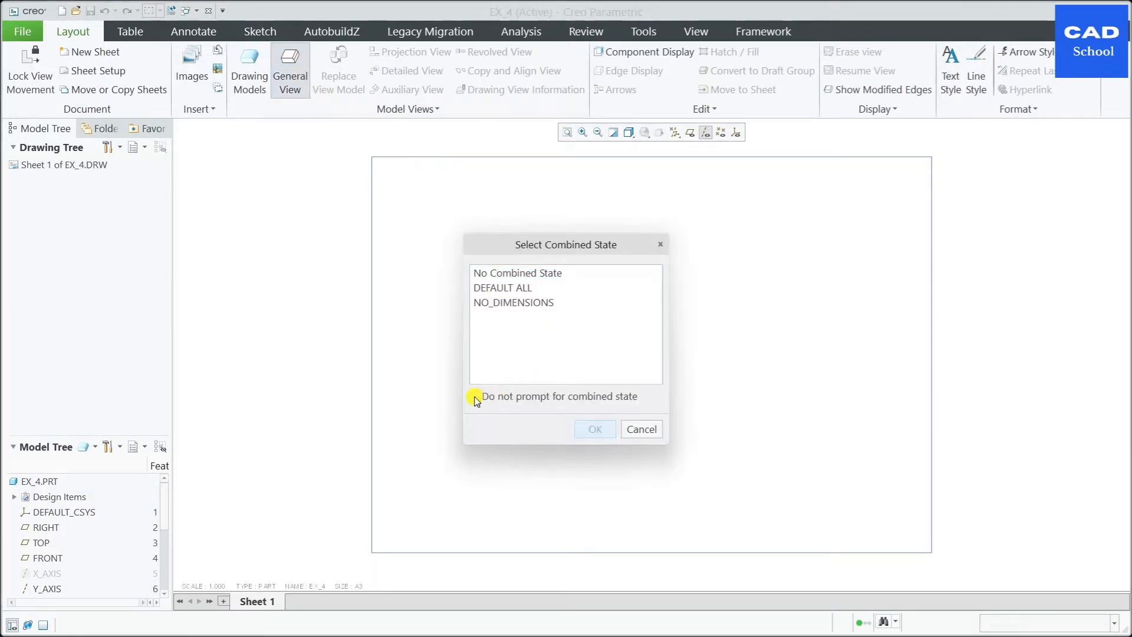
pyautogui.click(542, 274)
pyautogui.click(595, 429)
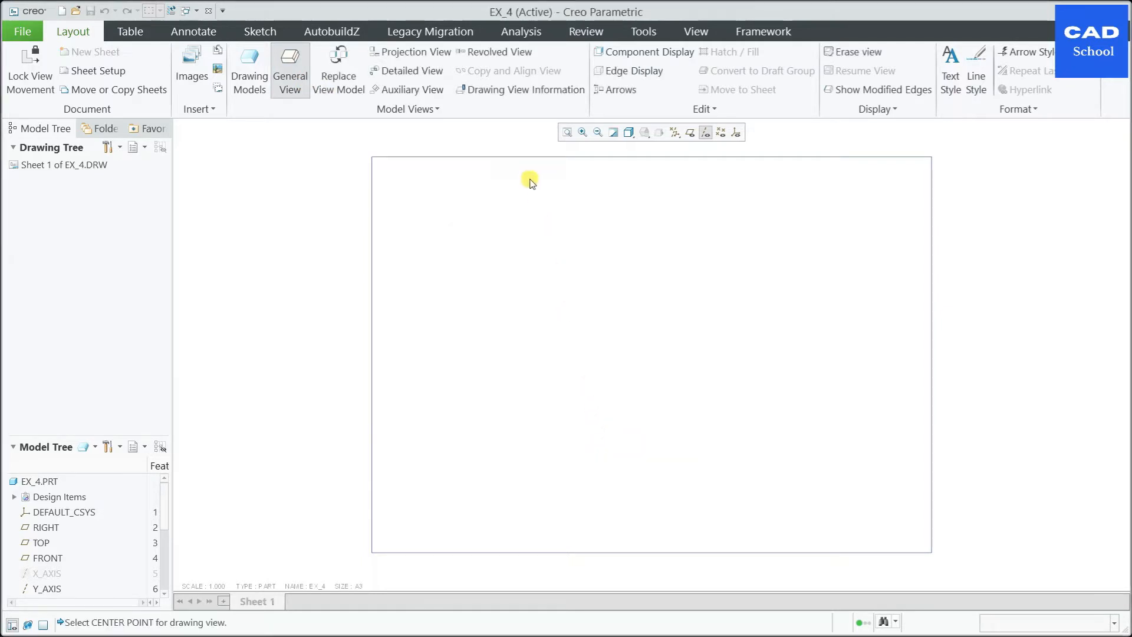
pyautogui.click(554, 352)
pyautogui.scroll(3, 731, 371)
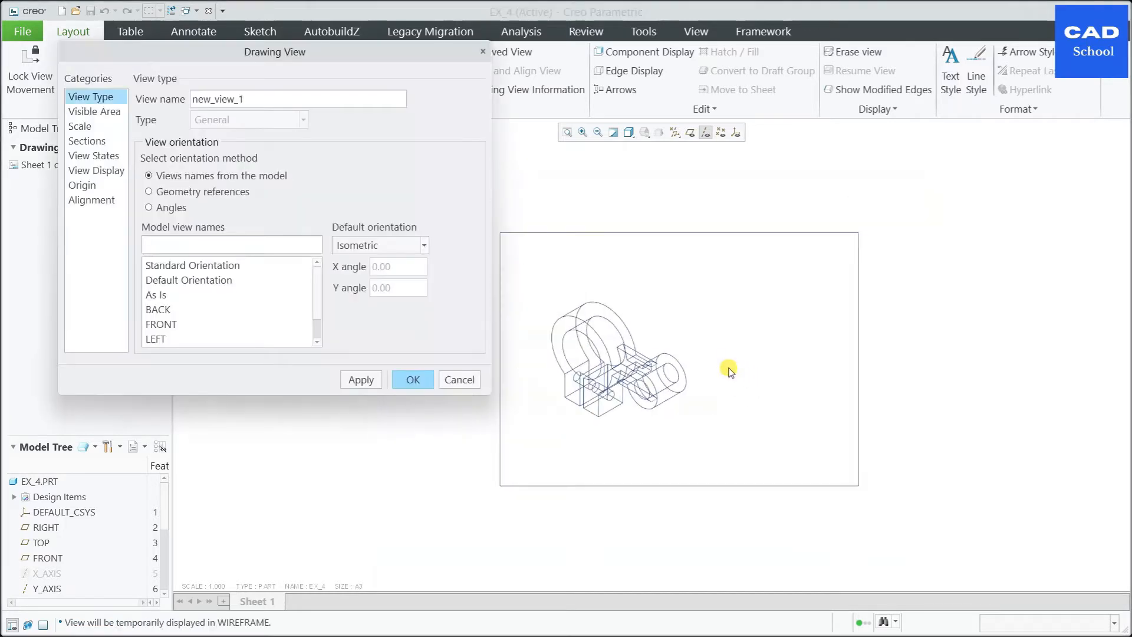
pyautogui.scroll(3, 662, 367)
# Step: Give the general view a custom scale of 0.500 and apply it
pyautogui.click(89, 125)
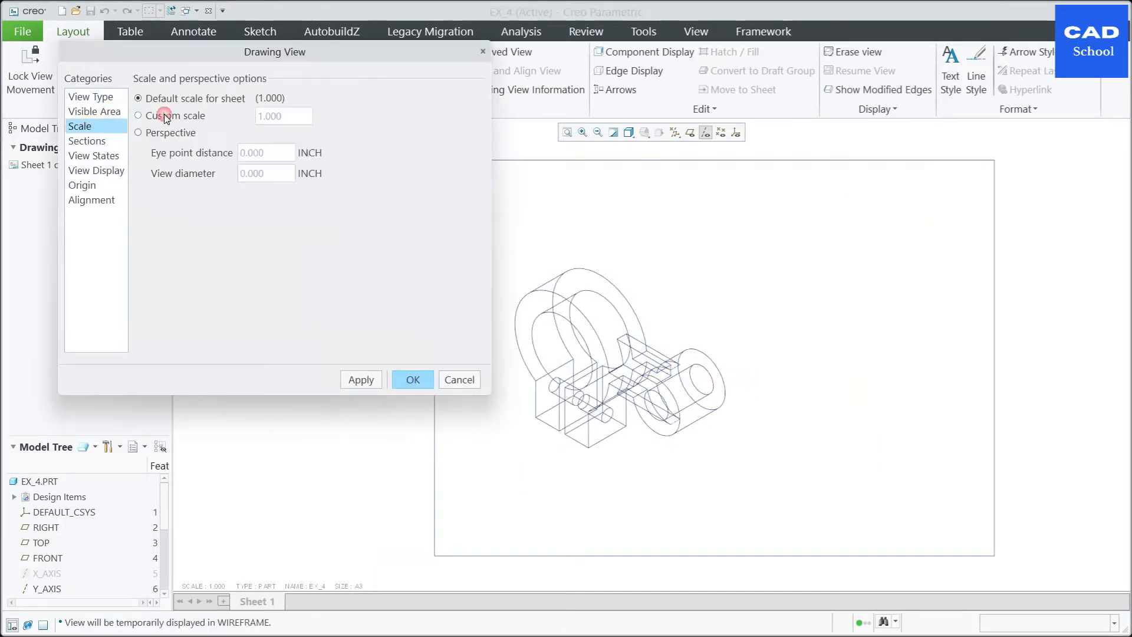
pyautogui.click(140, 115)
pyautogui.click(276, 121)
pyautogui.write('.500')
pyautogui.click(365, 382)
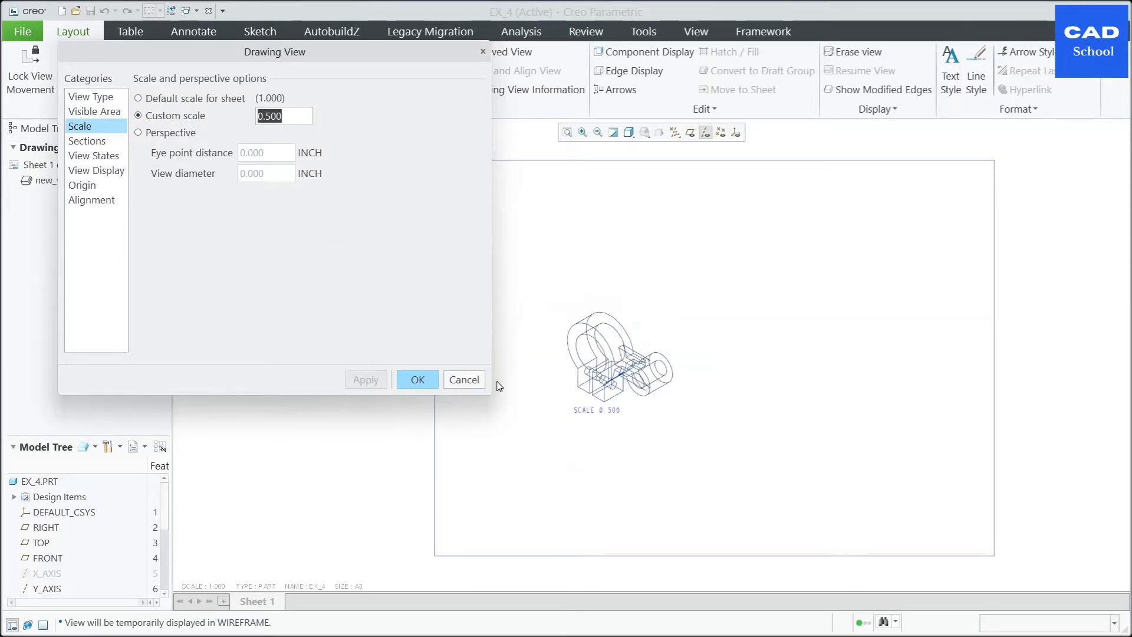
pyautogui.scroll(-2, 820, 406)
pyautogui.scroll(2, 737, 369)
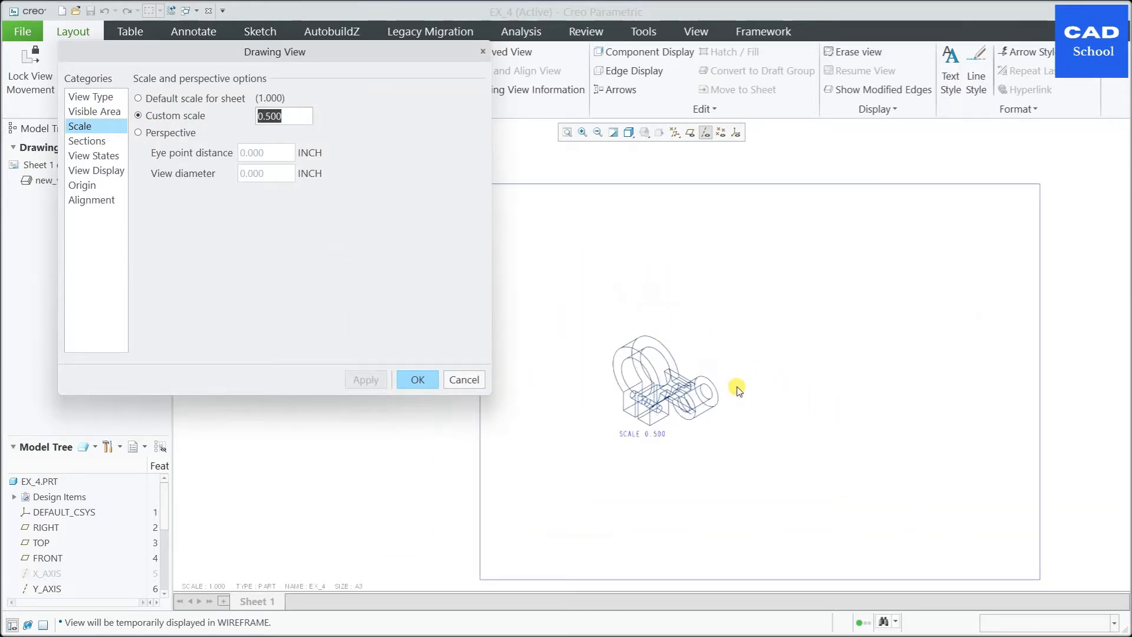
# Step: Change the general view's custom scale to 0.7 and apply it
pyautogui.write('.7')
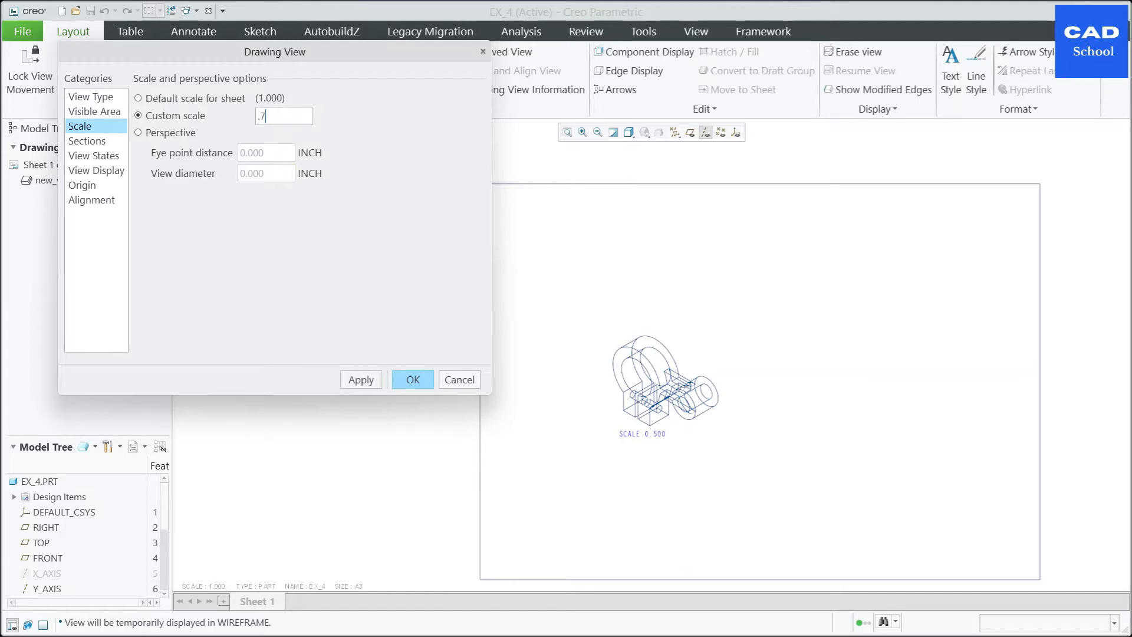
pyautogui.press('Return')
pyautogui.click(364, 380)
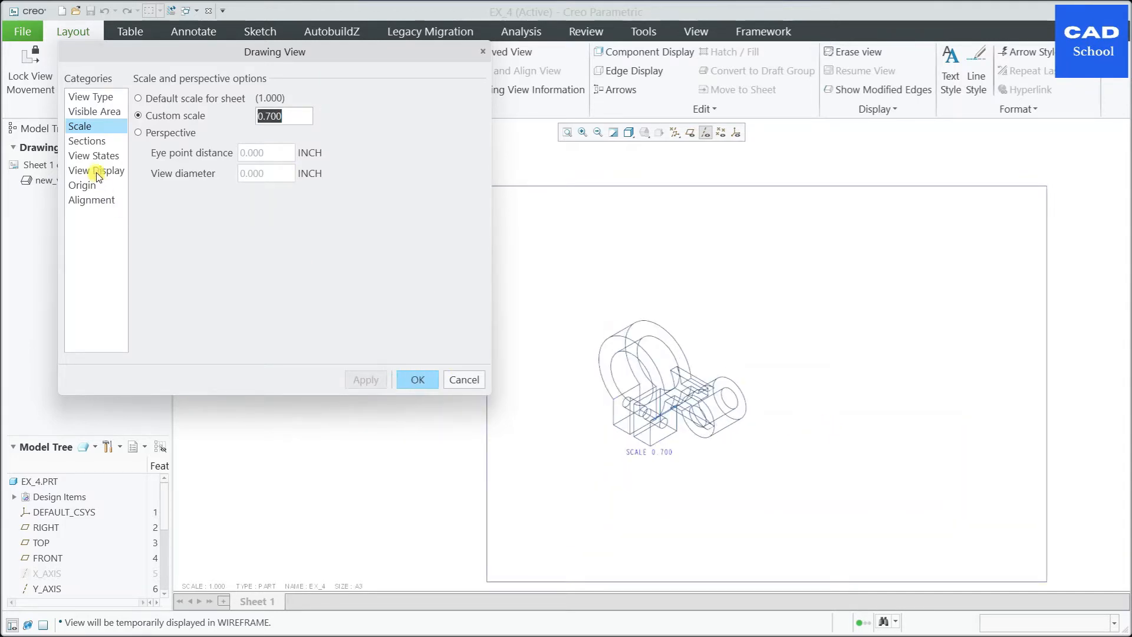
# Step: Name the general view Original_View and orient it to the model's FRONT view
pyautogui.click(94, 97)
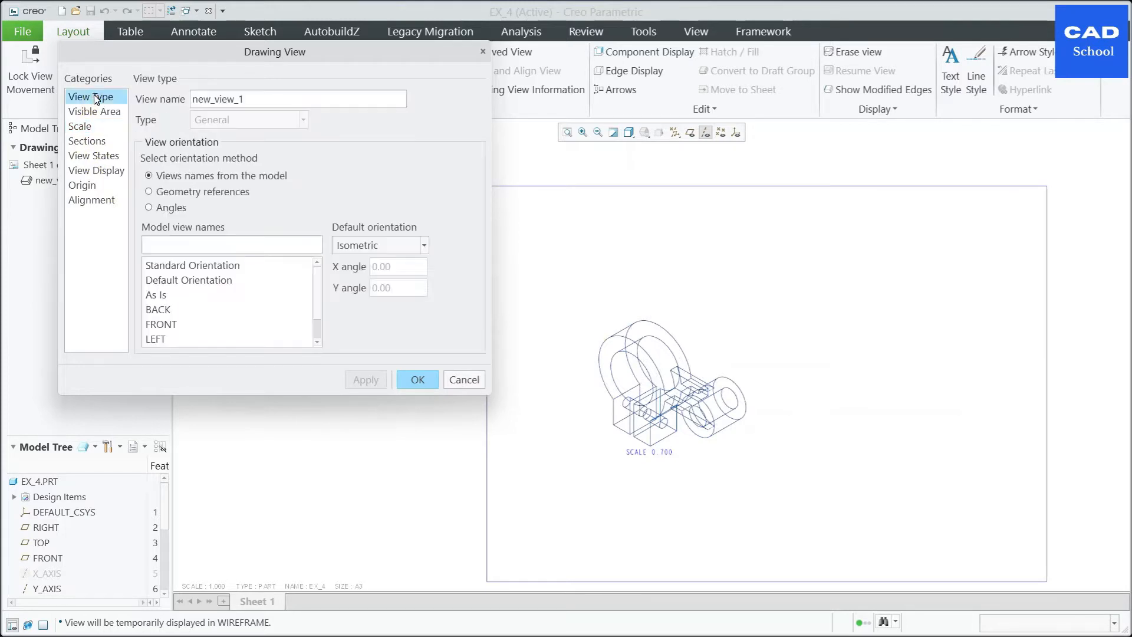
pyautogui.doubleClick(235, 104)
pyautogui.write('Original_View')
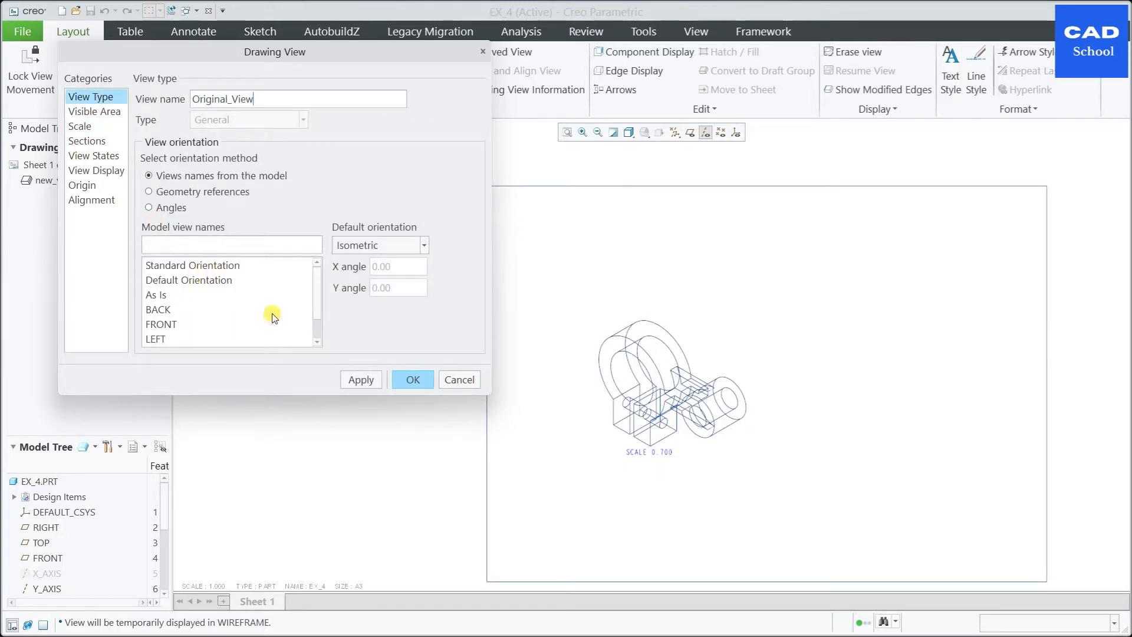
pyautogui.click(222, 324)
pyautogui.click(362, 379)
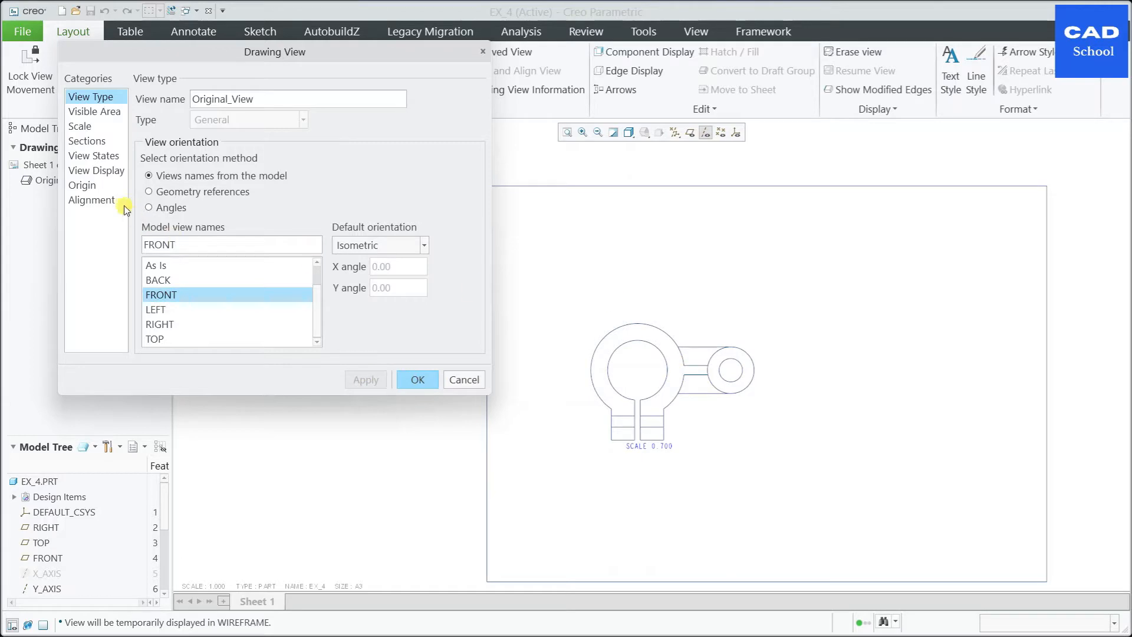
# Step: Set the front view's display style to Hidden and its tangent edges to None, and finish the view definition
pyautogui.click(101, 112)
pyautogui.click(100, 171)
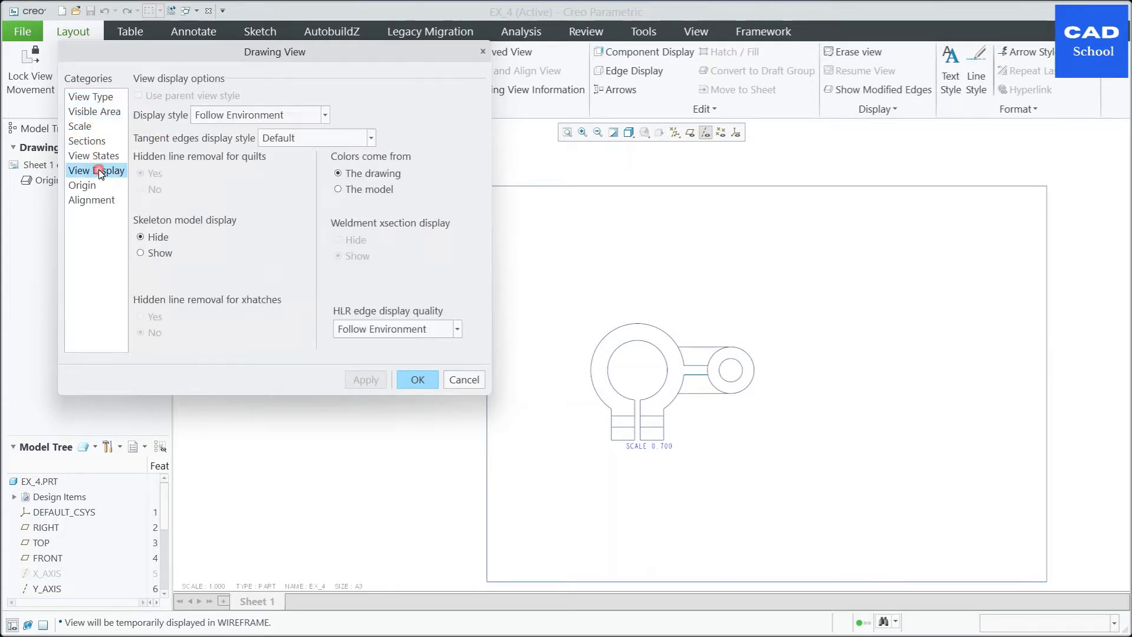
pyautogui.click(326, 115)
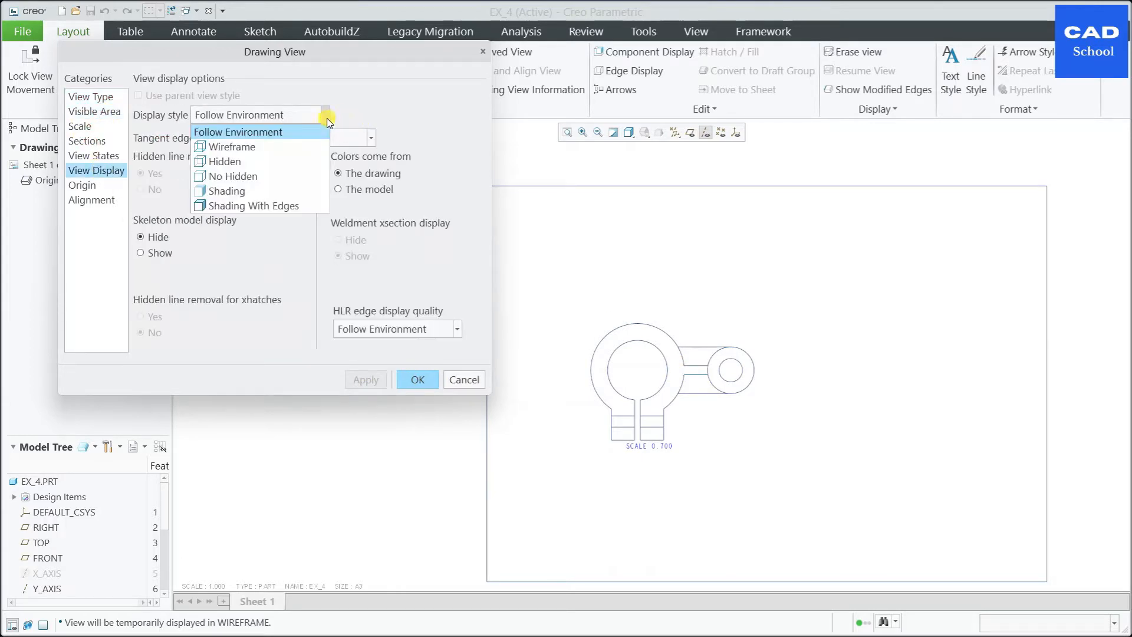
pyautogui.click(244, 158)
pyautogui.click(379, 382)
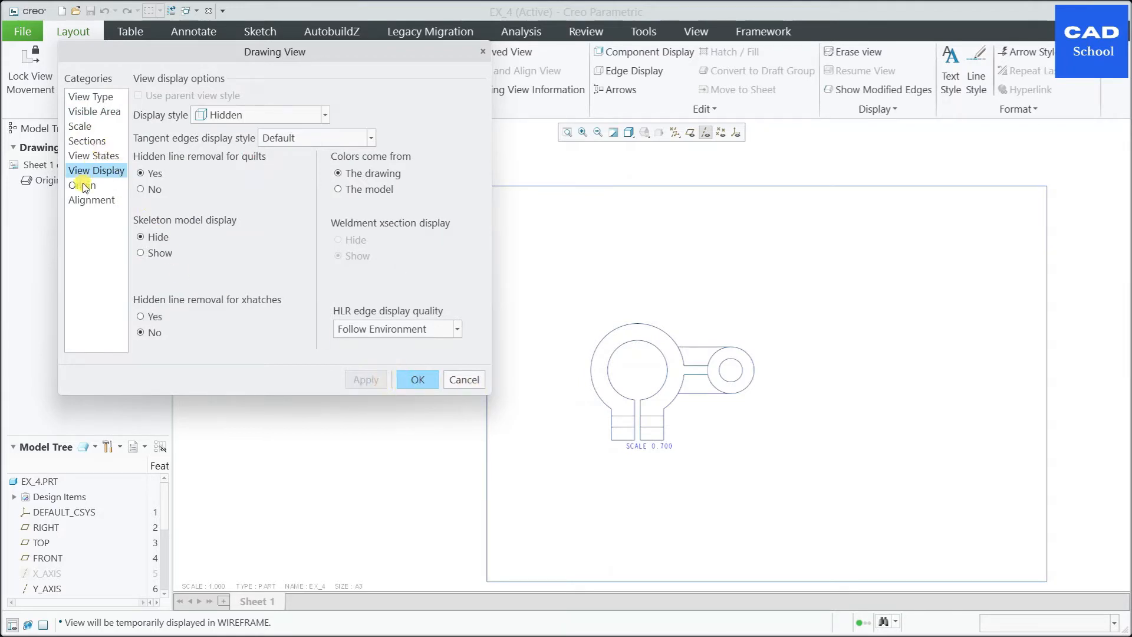
pyautogui.click(373, 138)
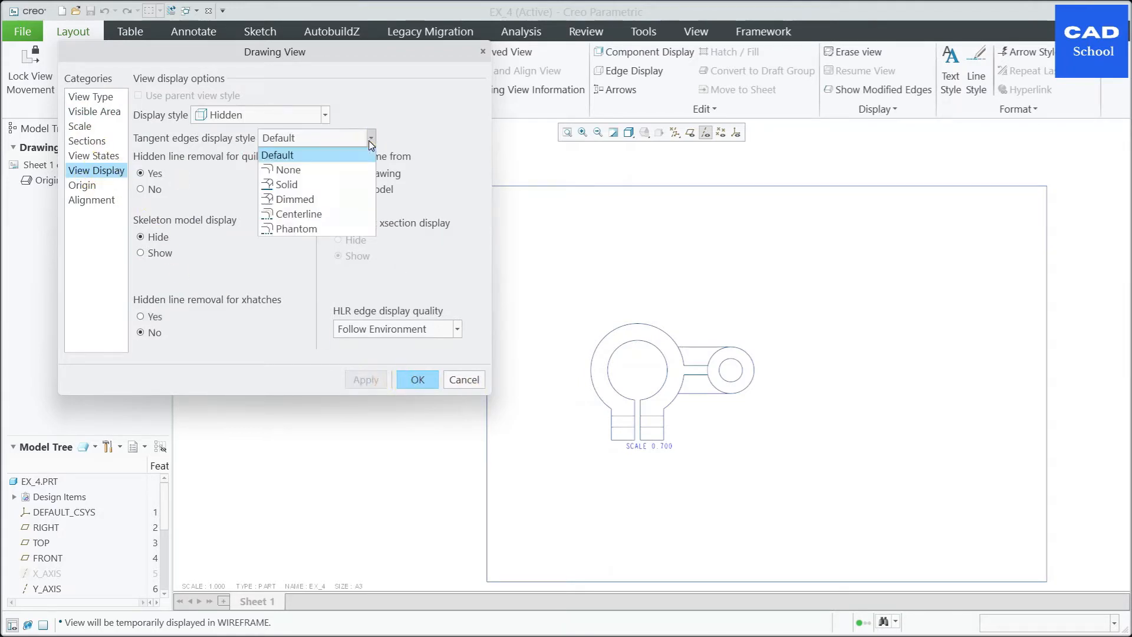
pyautogui.click(301, 170)
pyautogui.click(389, 381)
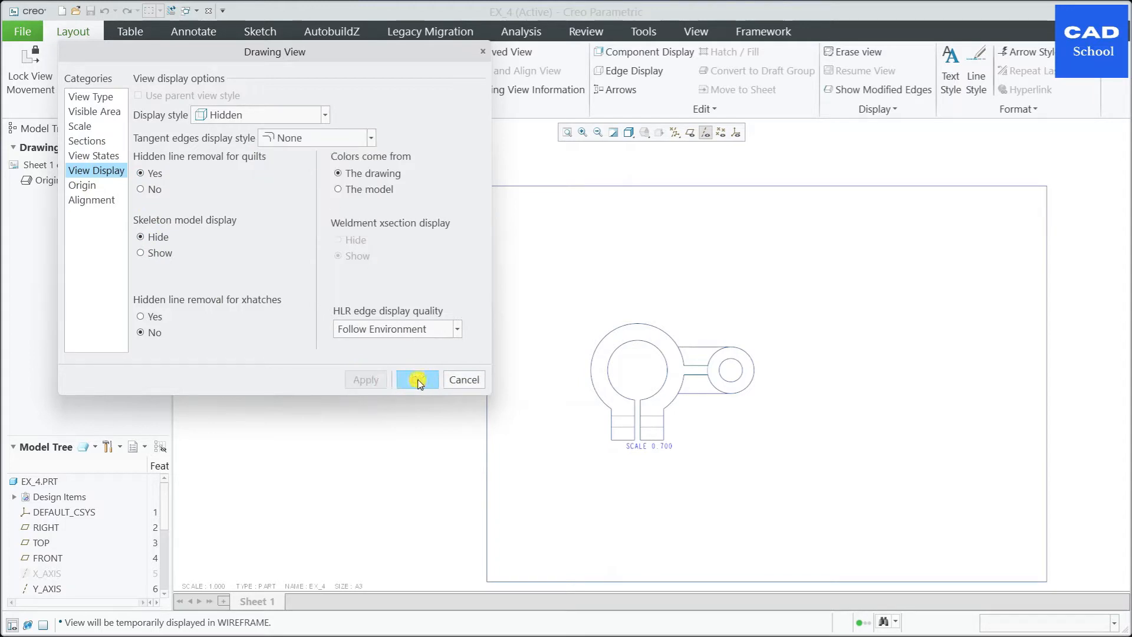
pyautogui.click(417, 380)
pyautogui.click(953, 388)
# Step: Project a top view from the front view and place it directly above
pyautogui.click(695, 369)
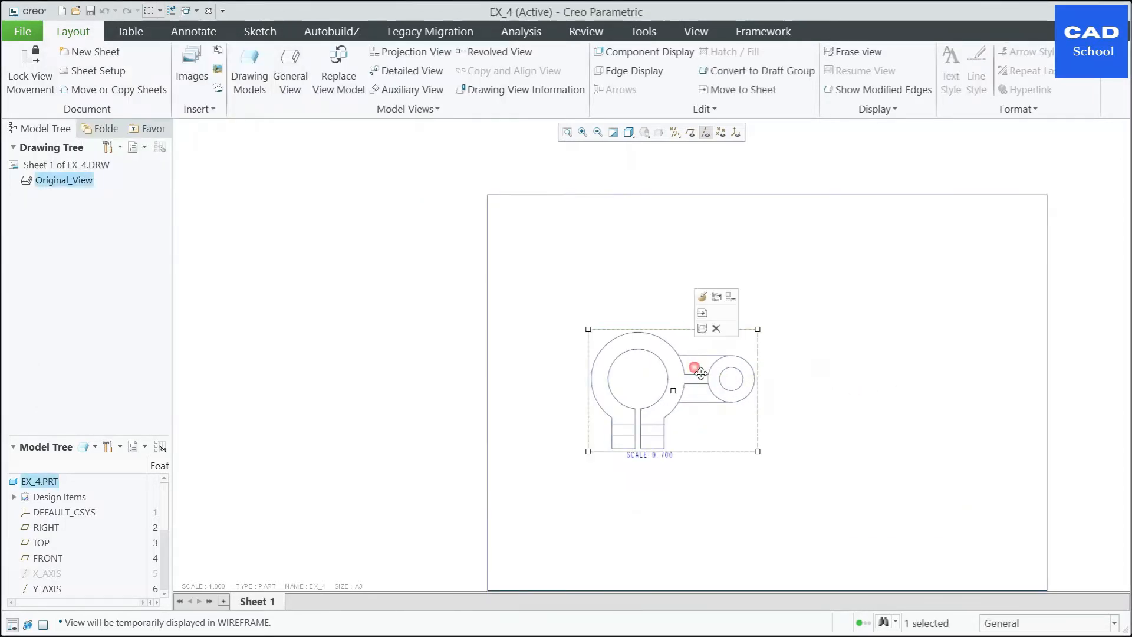
pyautogui.click(730, 297)
pyautogui.click(708, 246)
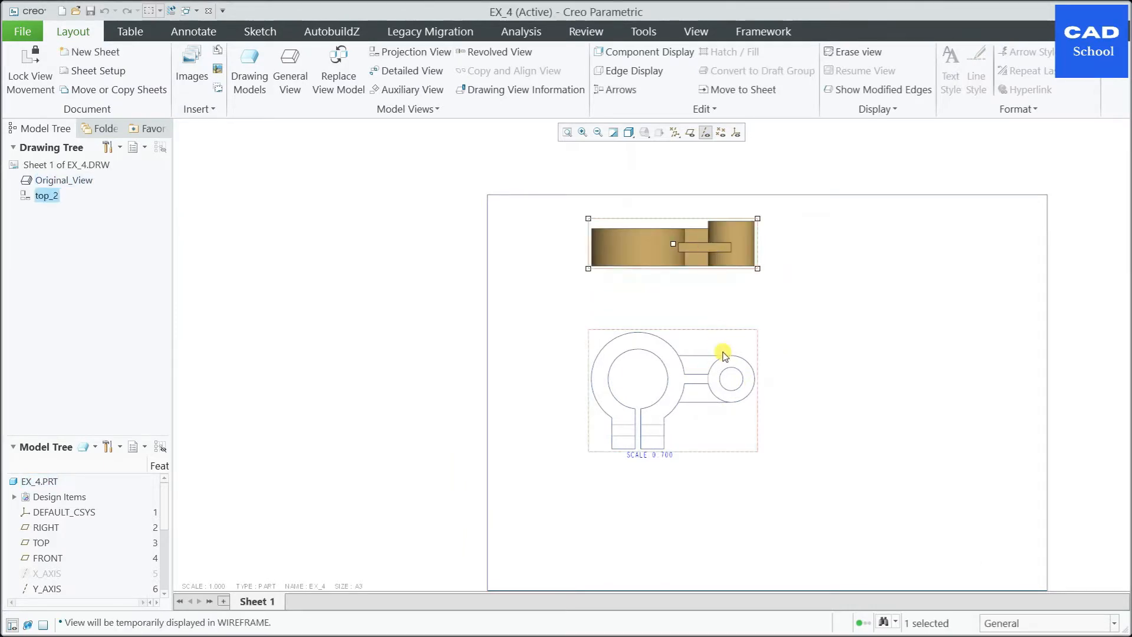
# Step: Project a right side view from the front view and place it to its right on the sheet
pyautogui.click(731, 376)
pyautogui.click(769, 304)
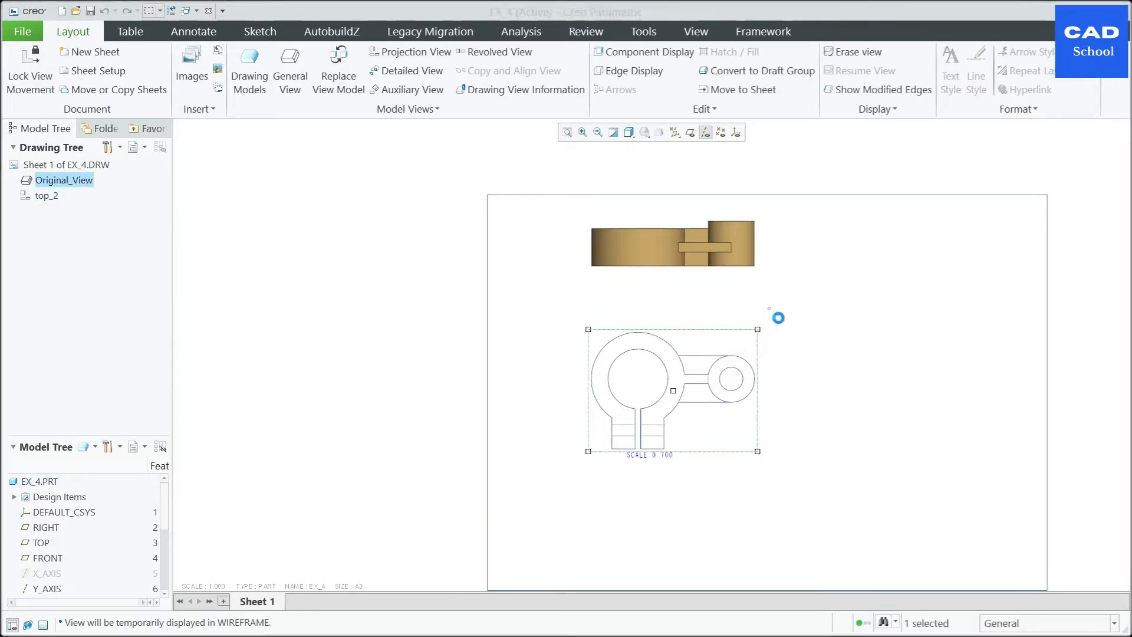
pyautogui.click(885, 396)
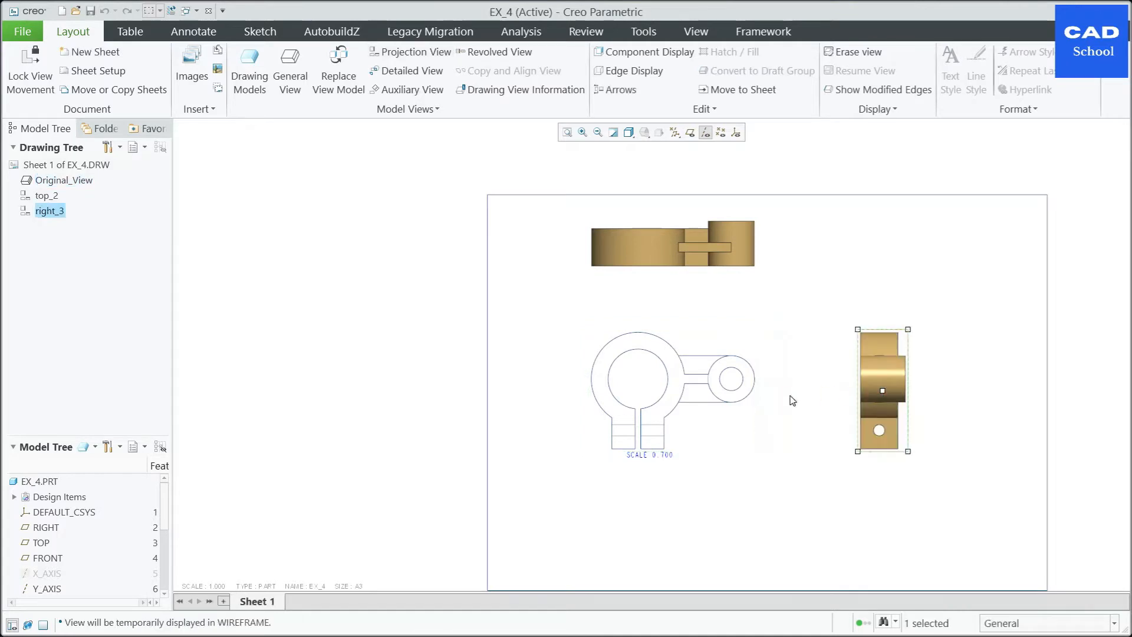
# Step: Move the front view down toward the lower edge of the sheet
pyautogui.scroll(-3, 770, 405)
pyautogui.scroll(3, 694, 386)
pyautogui.click(710, 402)
pyautogui.moveTo(711, 402); pyautogui.dragTo(706, 474)
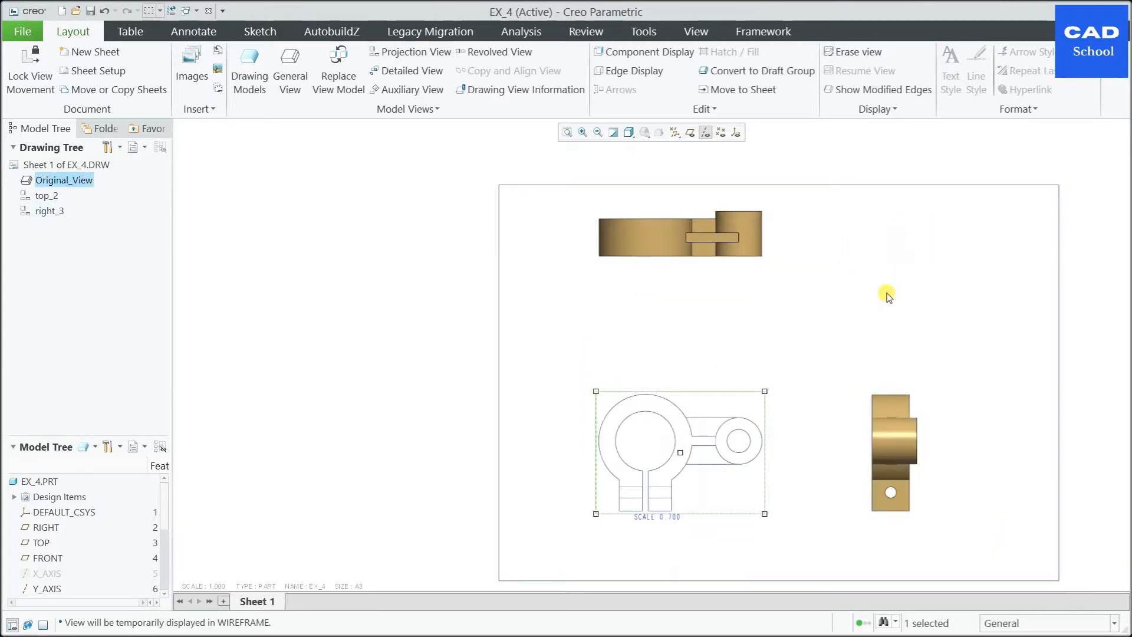
# Step: Move the projected top view down, closer to the front view
pyautogui.scroll(-2, 802, 286)
pyautogui.scroll(2, 825, 300)
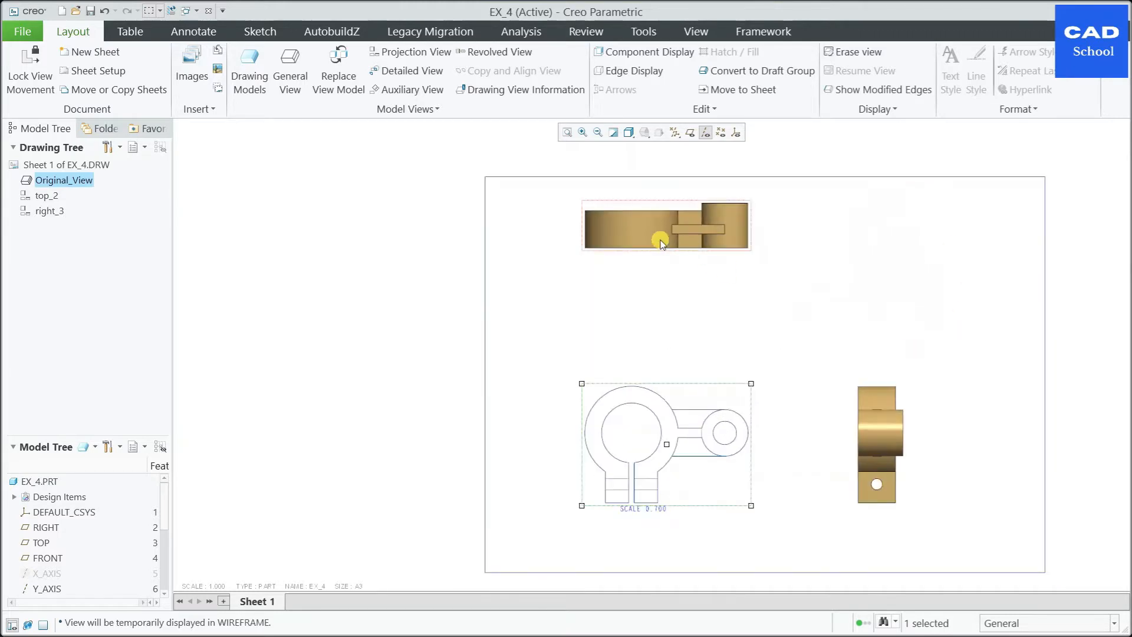
pyautogui.click(656, 241)
pyautogui.moveTo(655, 242); pyautogui.dragTo(637, 302)
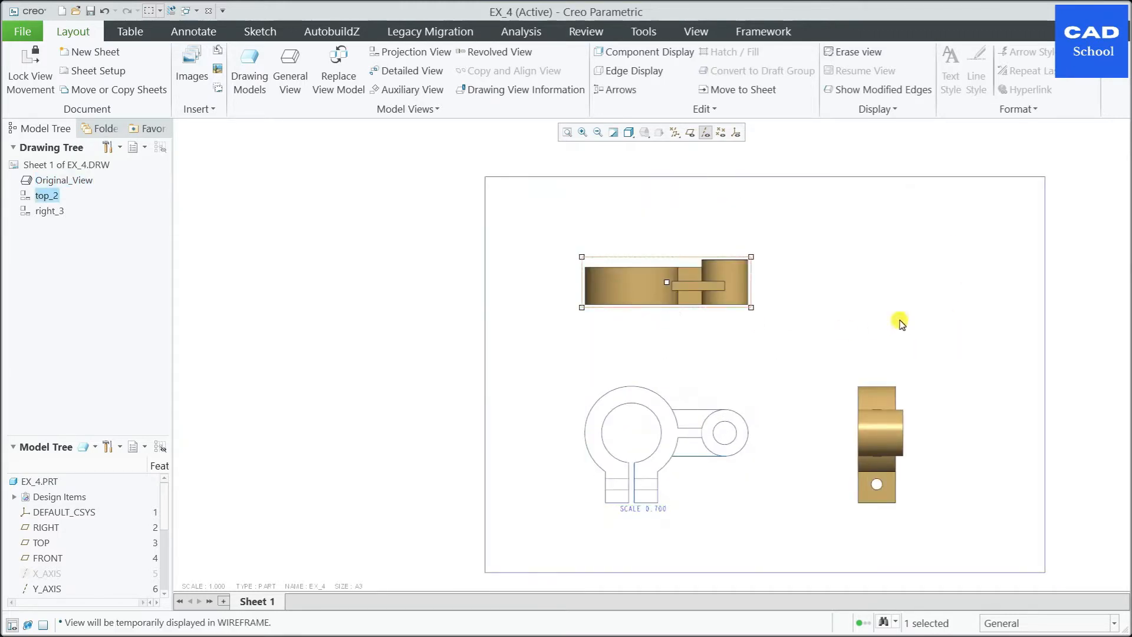
pyautogui.click(896, 321)
# Step: Set the top view's display style to Hidden and its tangent edges display to None
pyautogui.scroll(-1, 897, 320)
pyautogui.scroll(1, 846, 336)
pyautogui.doubleClick(642, 275)
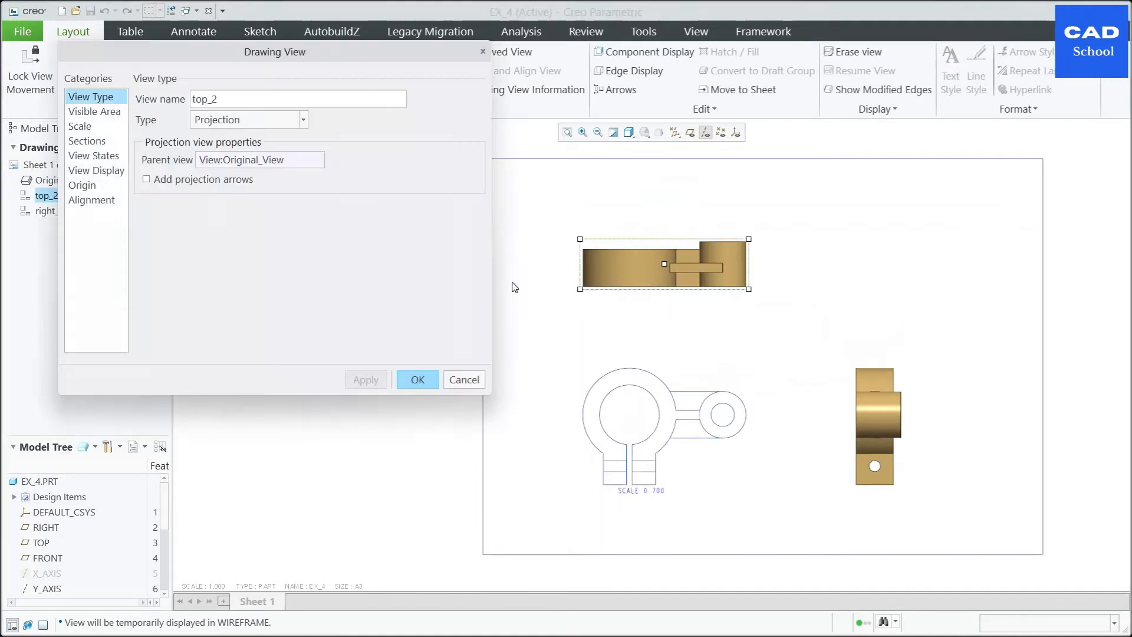
pyautogui.click(103, 171)
pyautogui.click(325, 116)
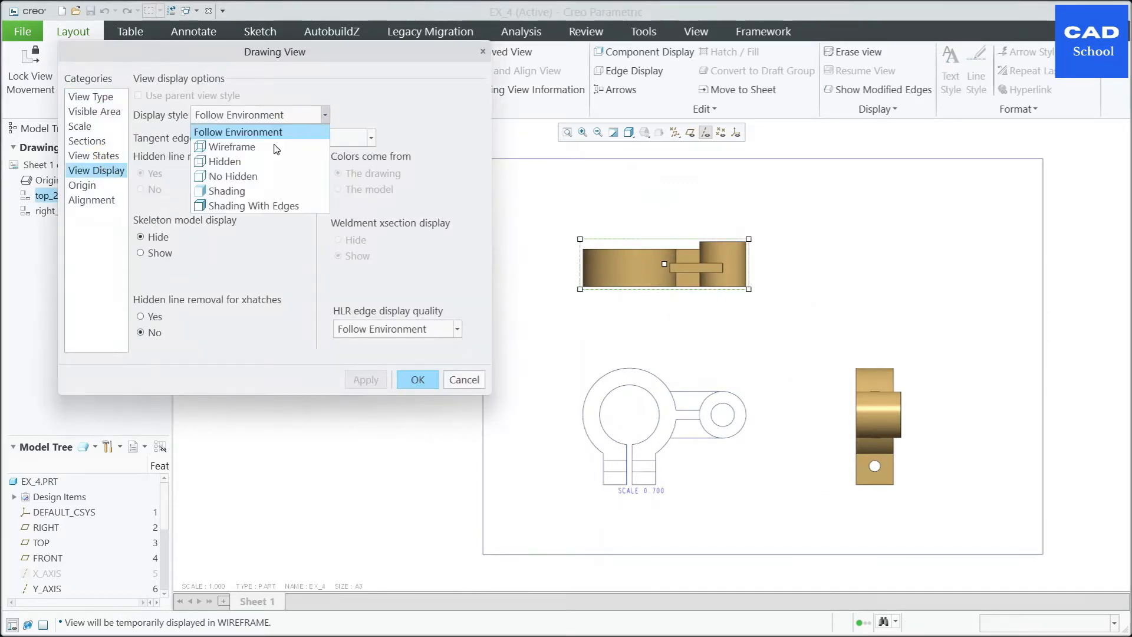
pyautogui.click(229, 154)
pyautogui.click(369, 381)
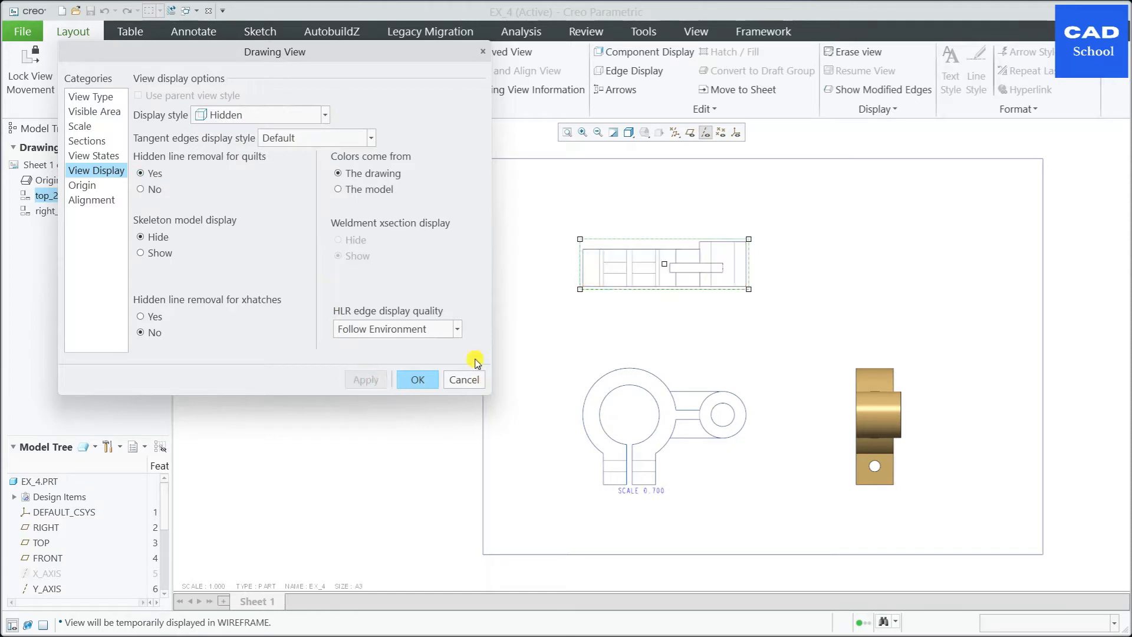
pyautogui.click(371, 138)
pyautogui.click(277, 168)
pyautogui.click(365, 379)
pyautogui.click(416, 380)
# Step: Set the right side view's display style to Hidden and its tangent edges display to None
pyautogui.doubleClick(871, 401)
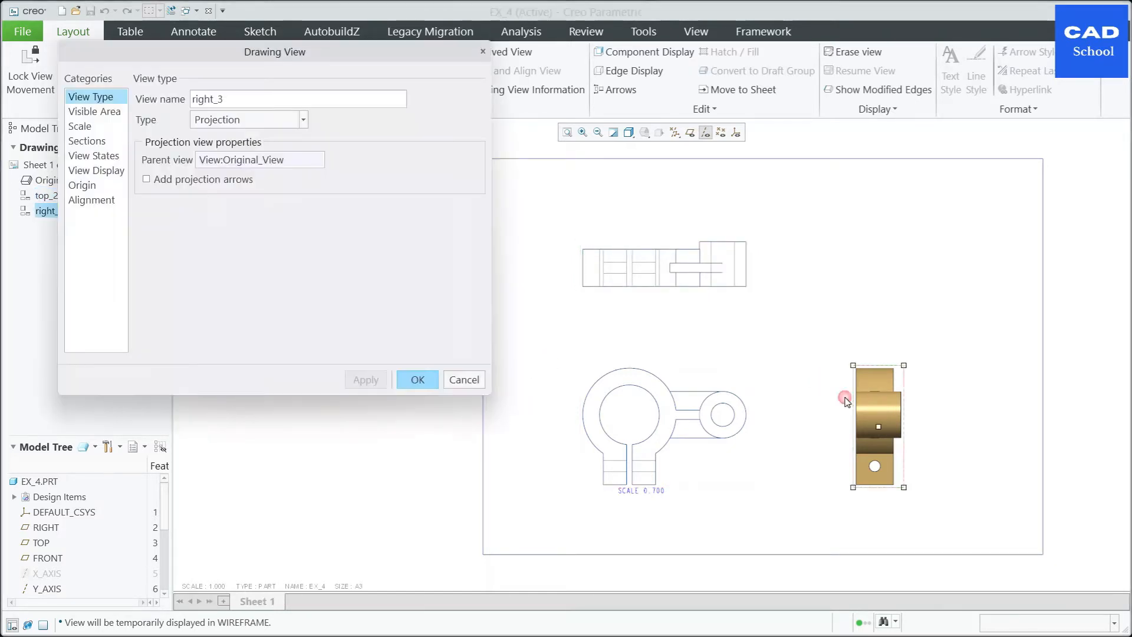
pyautogui.click(106, 171)
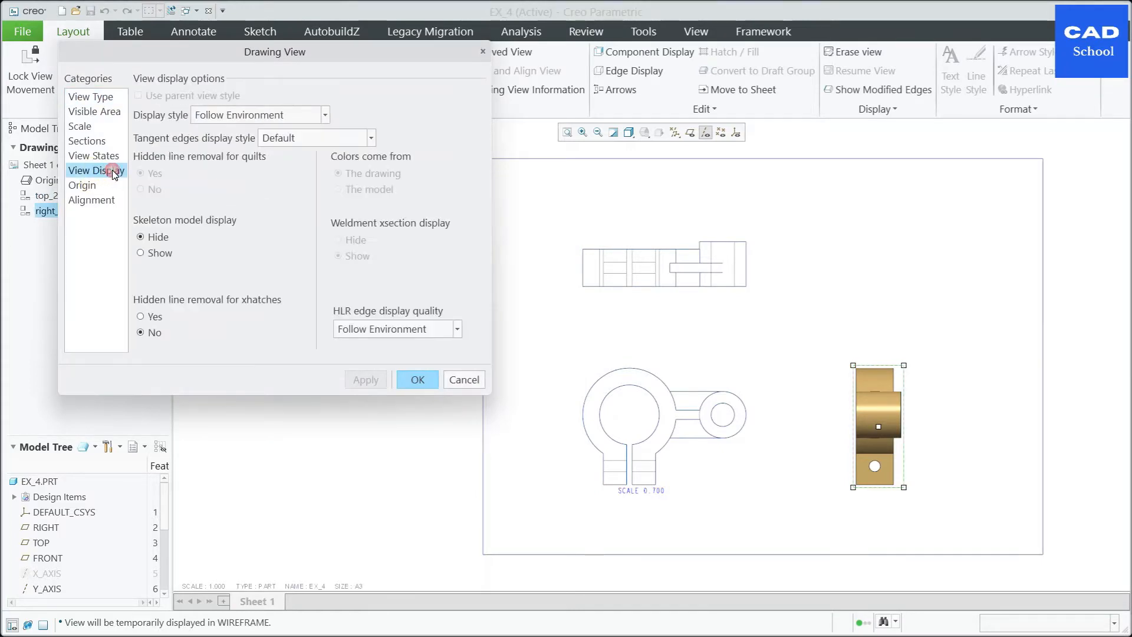
pyautogui.click(328, 115)
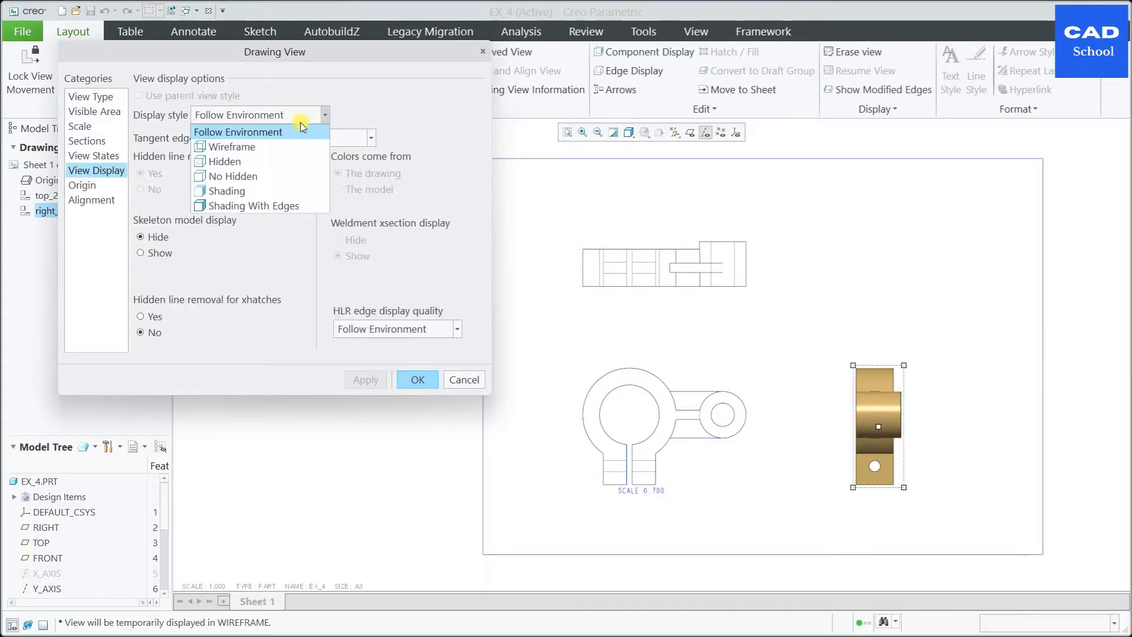
pyautogui.click(271, 162)
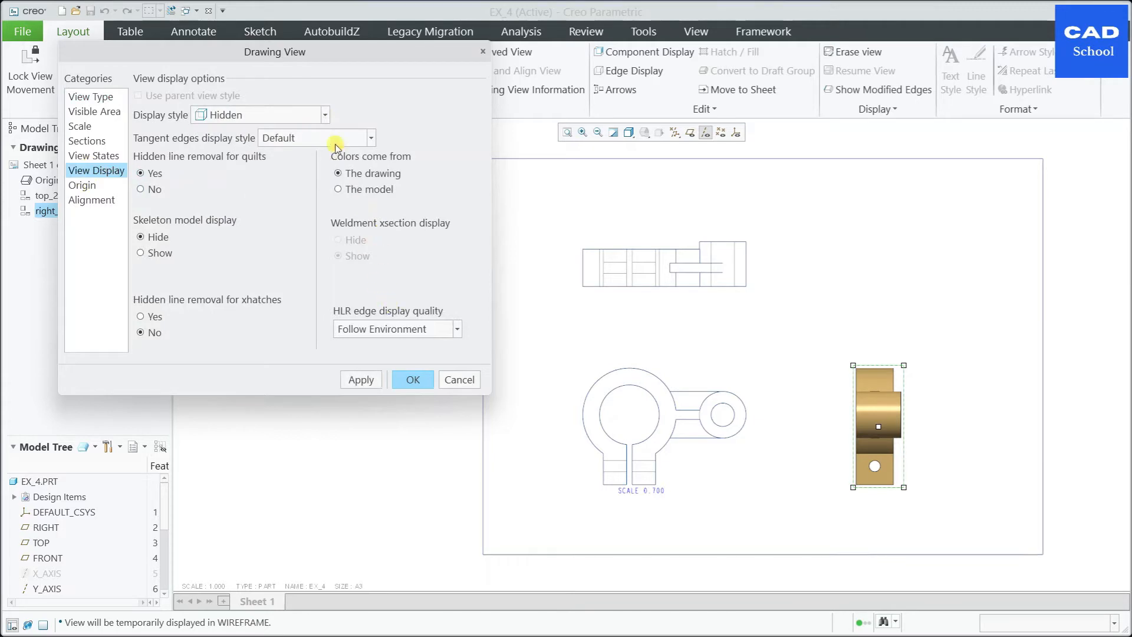
pyautogui.click(370, 139)
pyautogui.click(283, 166)
pyautogui.click(416, 380)
pyautogui.click(766, 293)
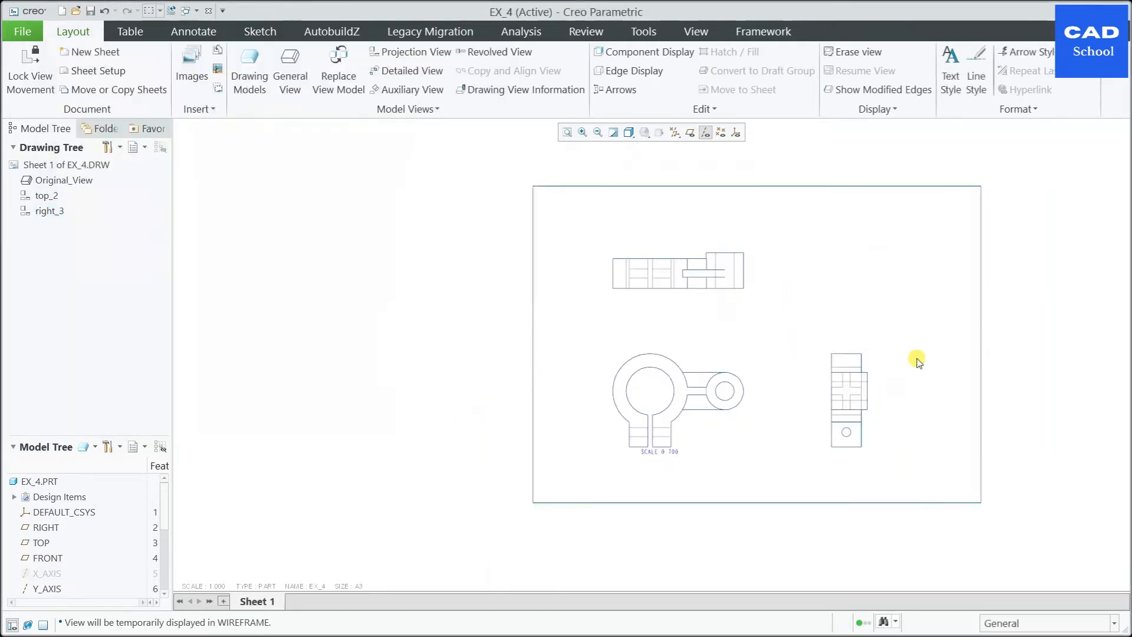
# Step: Start Show Model Annotations for datums and show the axis of the small boss hole in the front view
pyautogui.scroll(2, 738, 308)
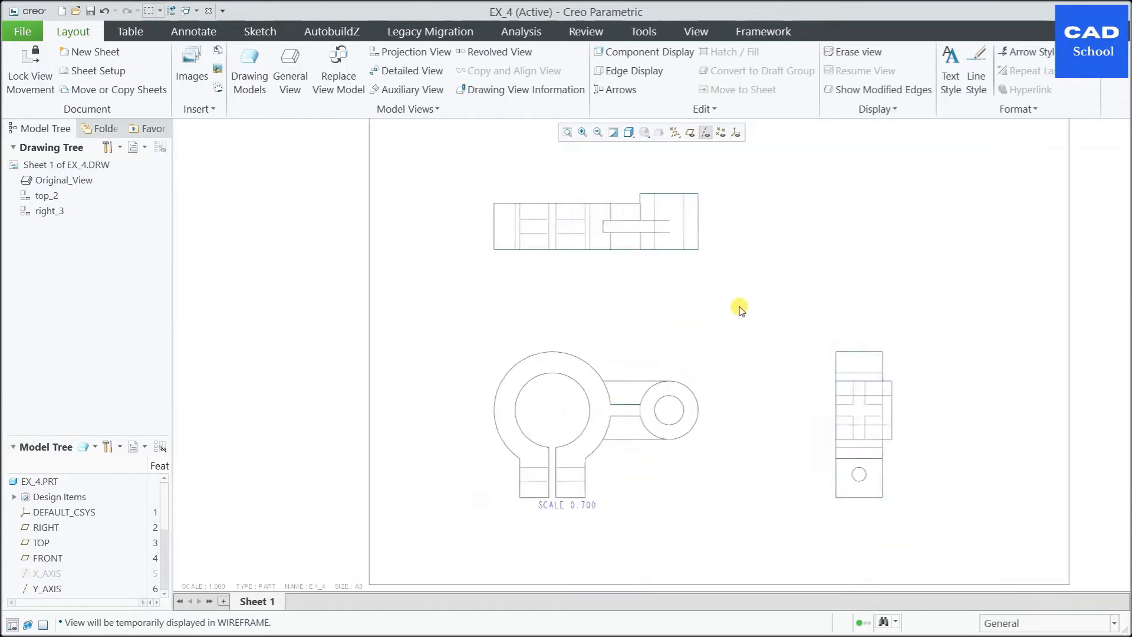
pyautogui.click(192, 31)
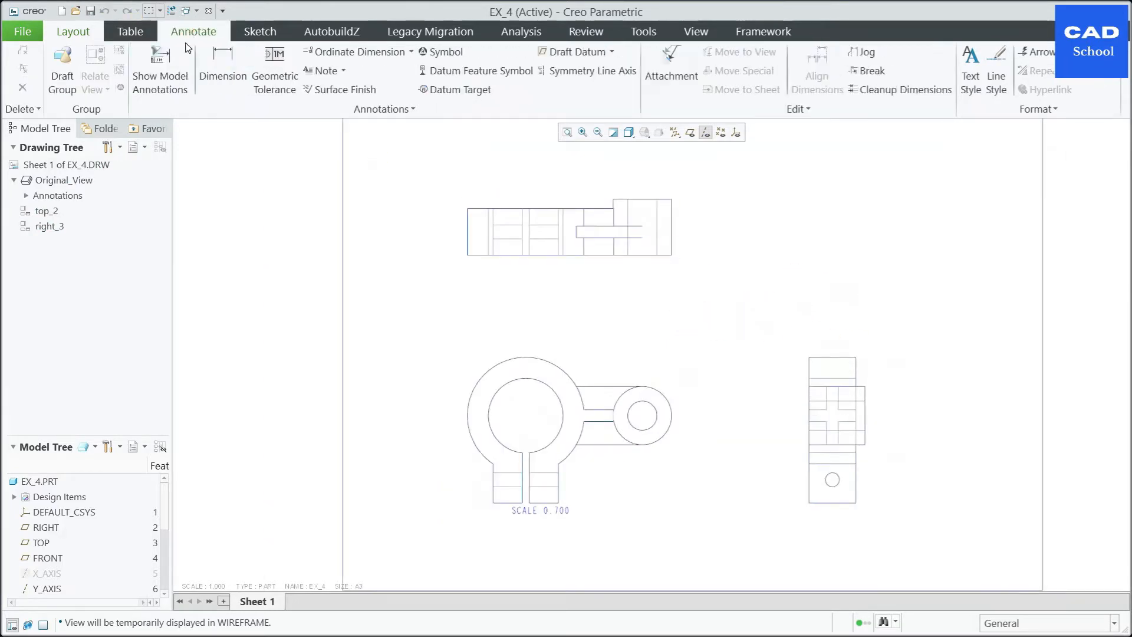
pyautogui.click(219, 71)
pyautogui.click(158, 66)
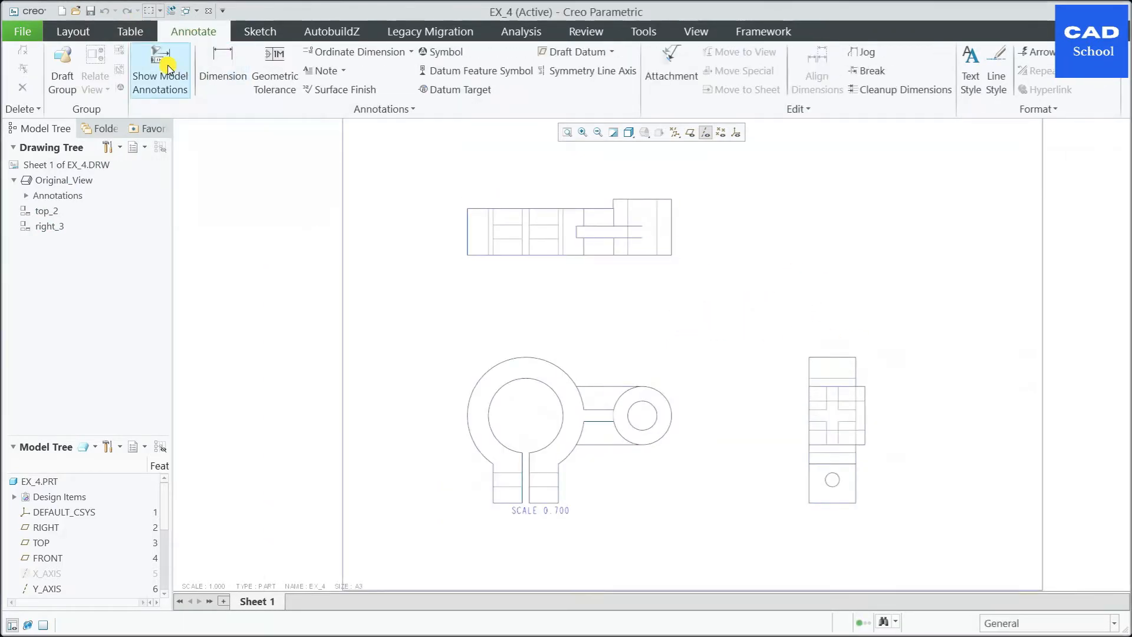
pyautogui.scroll(-1, 707, 378)
pyautogui.scroll(2, 793, 434)
pyautogui.scroll(-1, 745, 416)
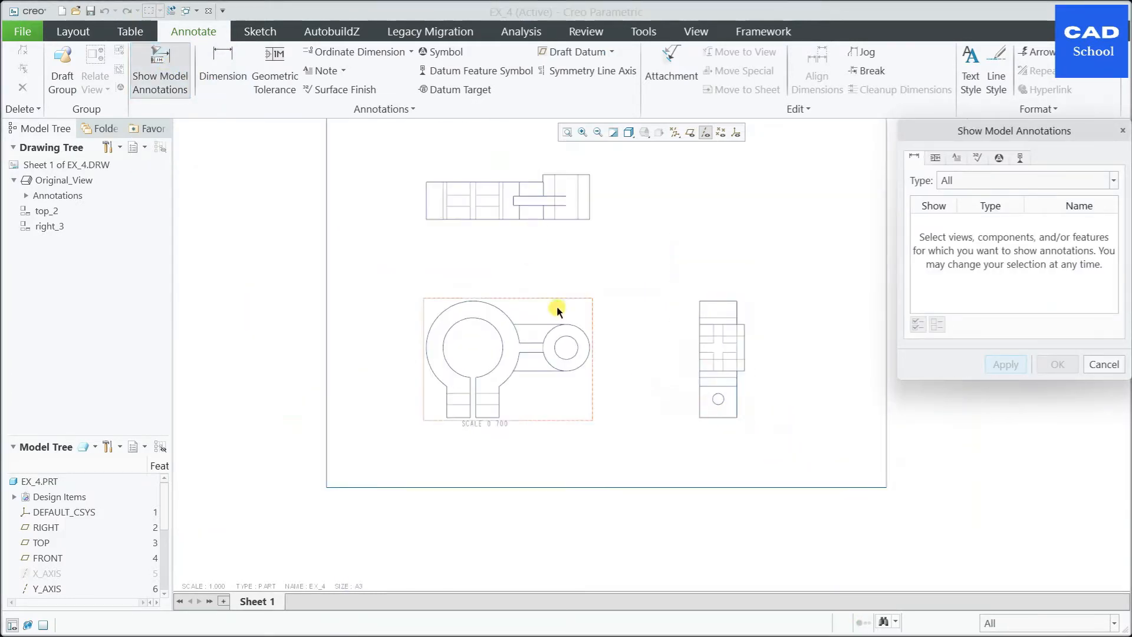
pyautogui.scroll(1, 566, 356)
pyautogui.scroll(2, 569, 334)
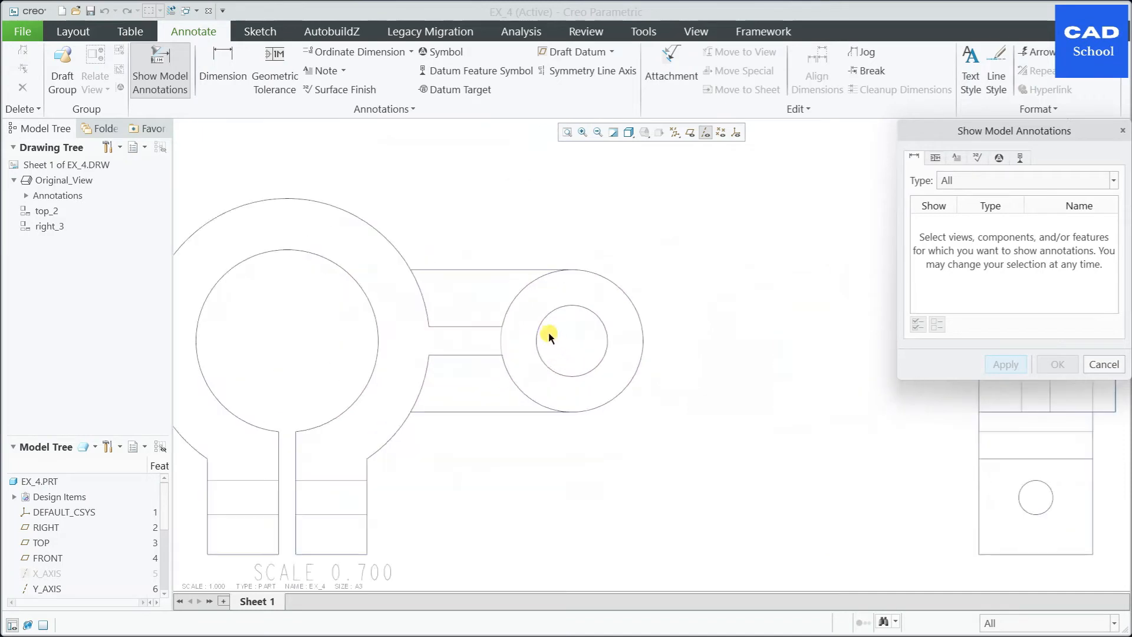
pyautogui.click(539, 331)
pyautogui.click(1019, 159)
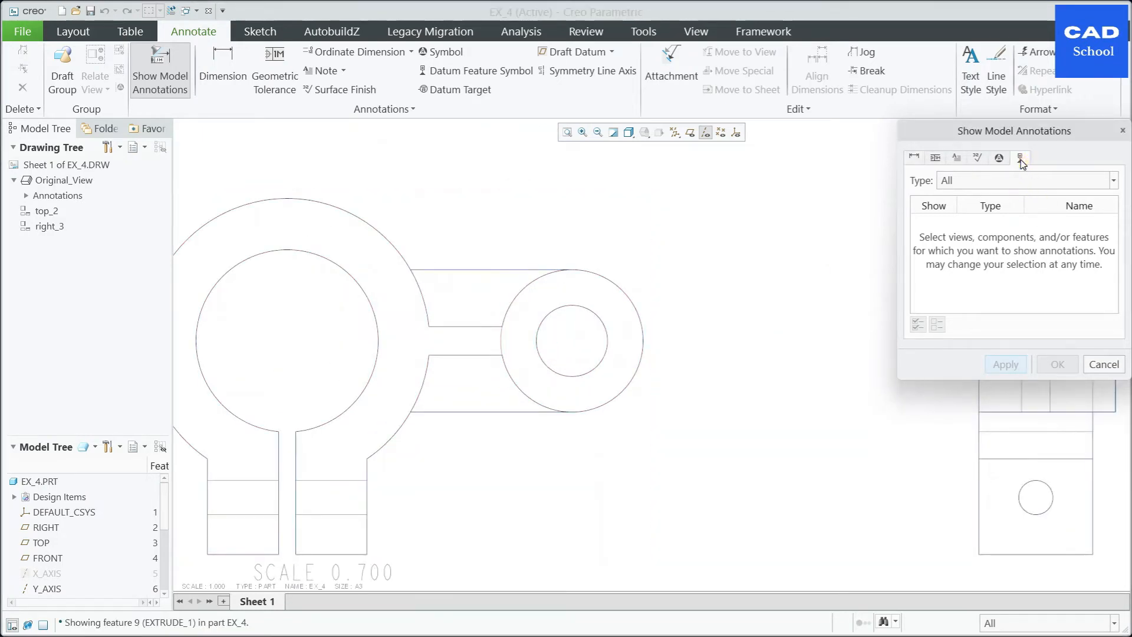
pyautogui.click(369, 311)
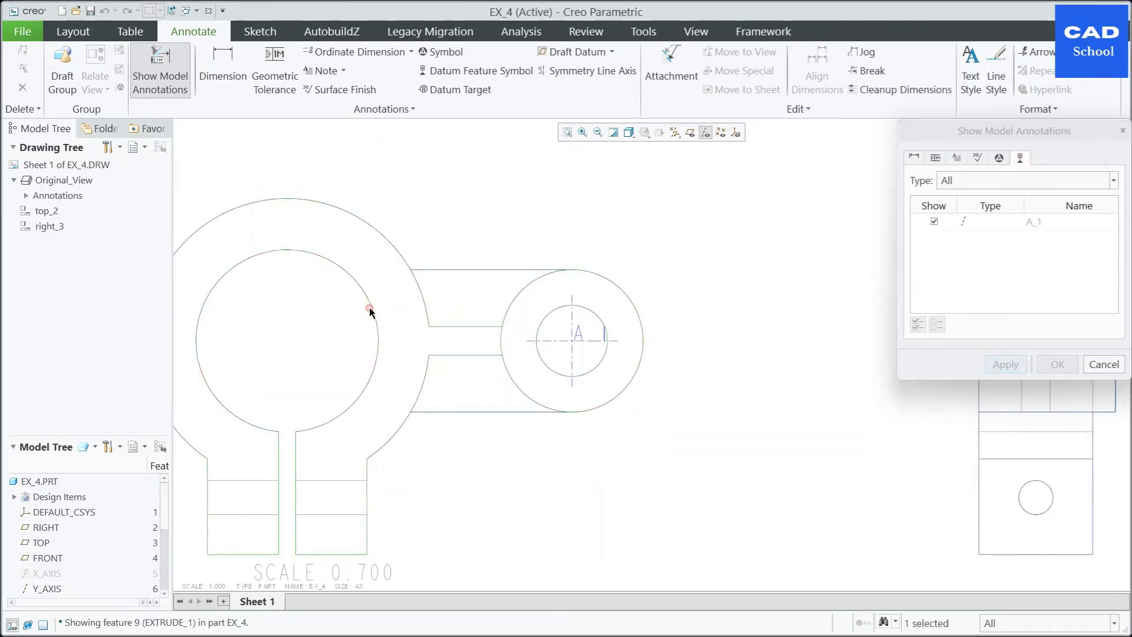
# Step: Show the datum axis of the small hole in the lower part of the right side view
pyautogui.scroll(3, 412, 342)
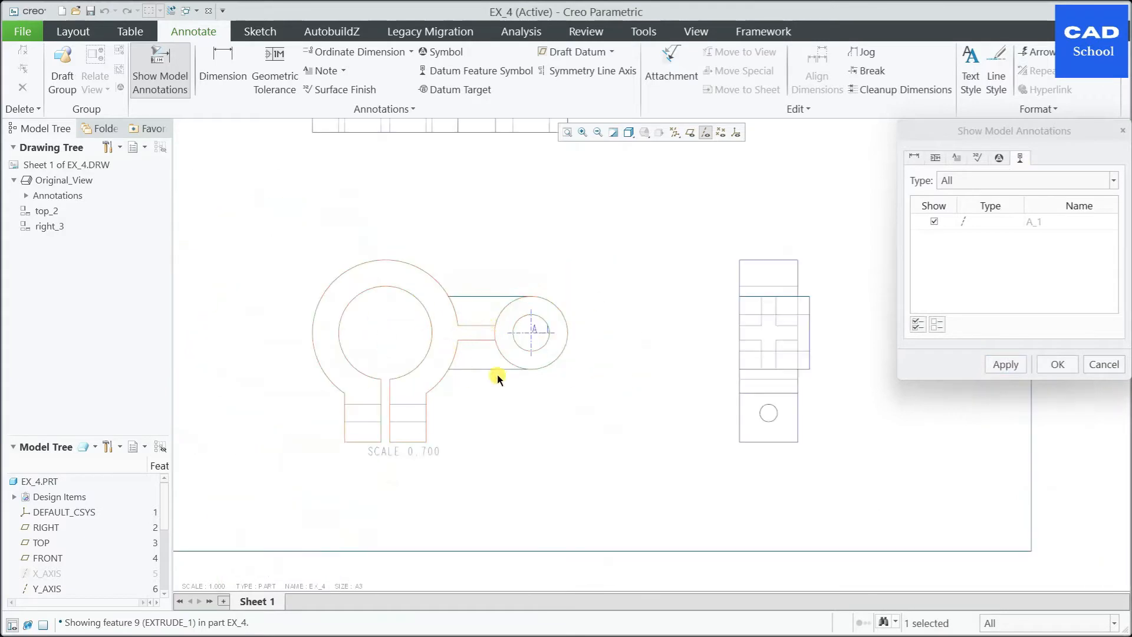
pyautogui.scroll(-3, 722, 401)
pyautogui.click(731, 417)
pyautogui.scroll(4, 733, 412)
pyautogui.scroll(-4, 599, 255)
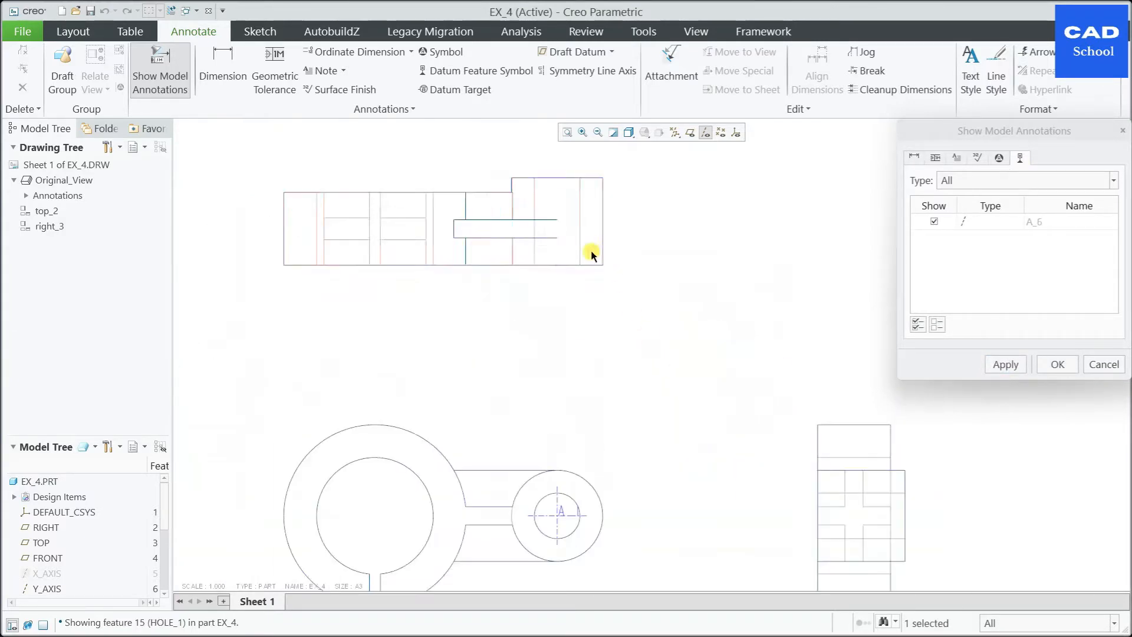
pyautogui.scroll(4, 645, 522)
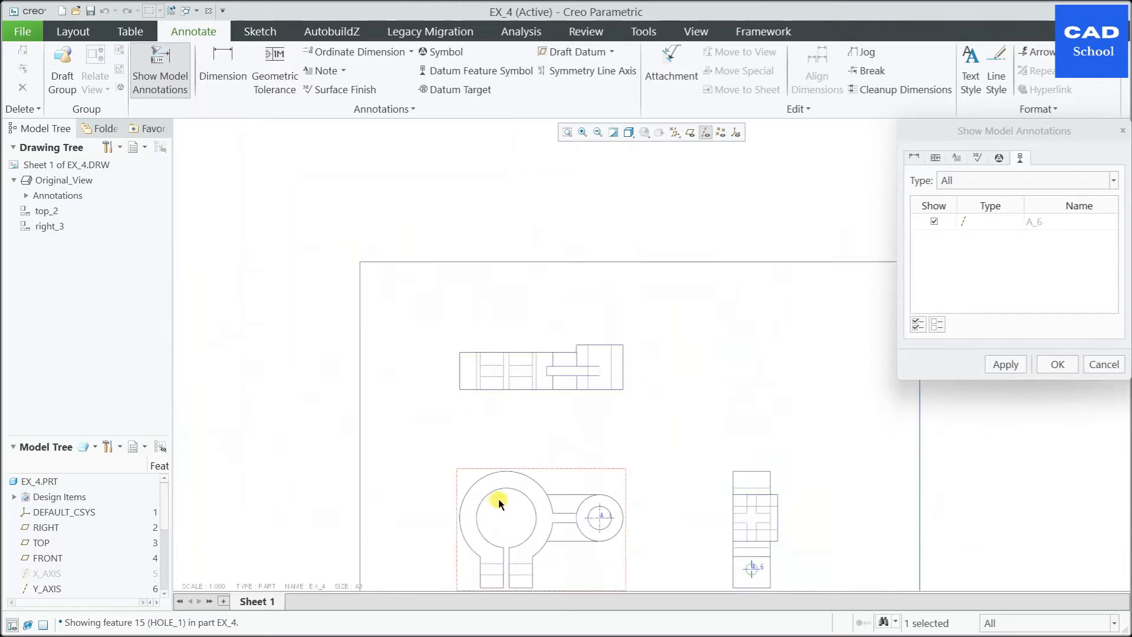
# Step: Show all model dimensions of the main extrusion in the front view
pyautogui.click(531, 482)
pyautogui.scroll(2, 531, 481)
pyautogui.scroll(-2, 536, 486)
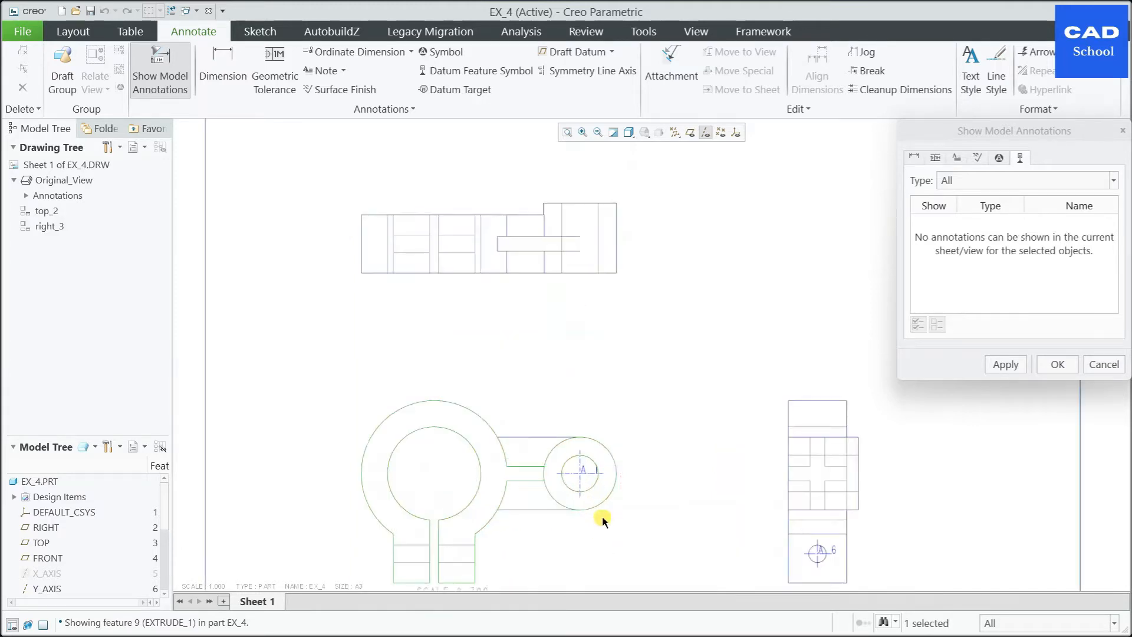
pyautogui.scroll(-4, 836, 489)
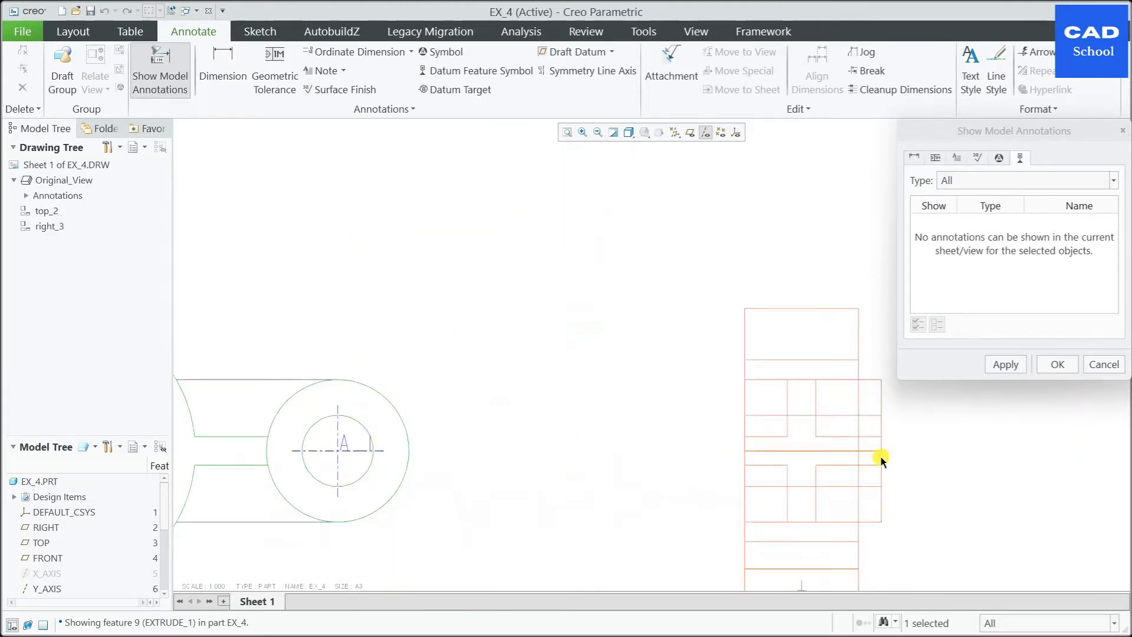
pyautogui.scroll(4, 657, 436)
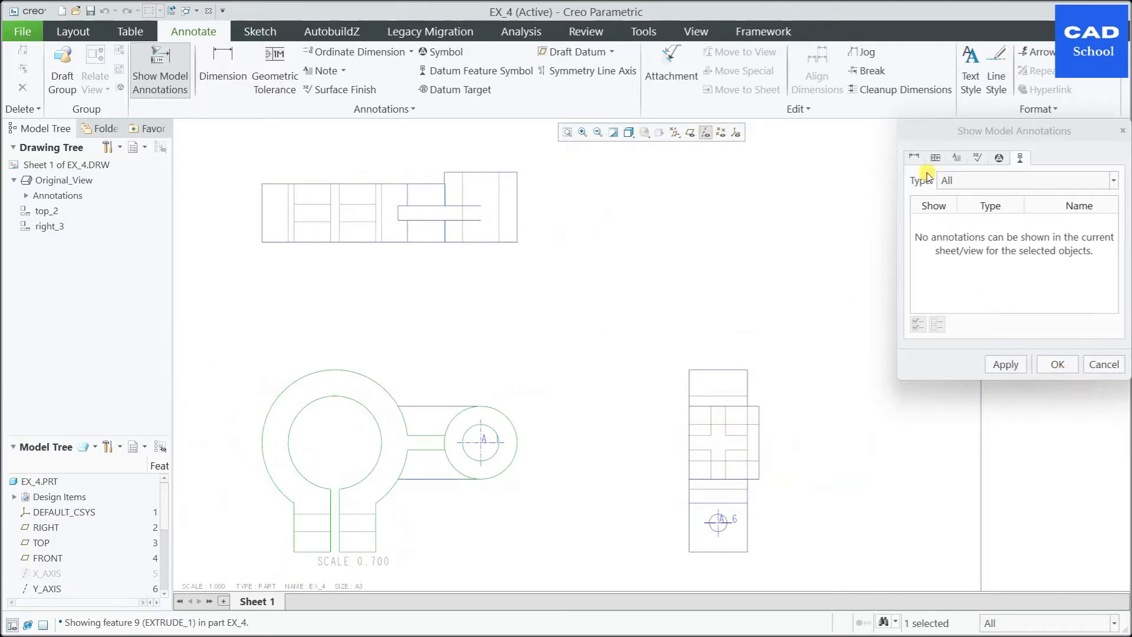
pyautogui.click(913, 157)
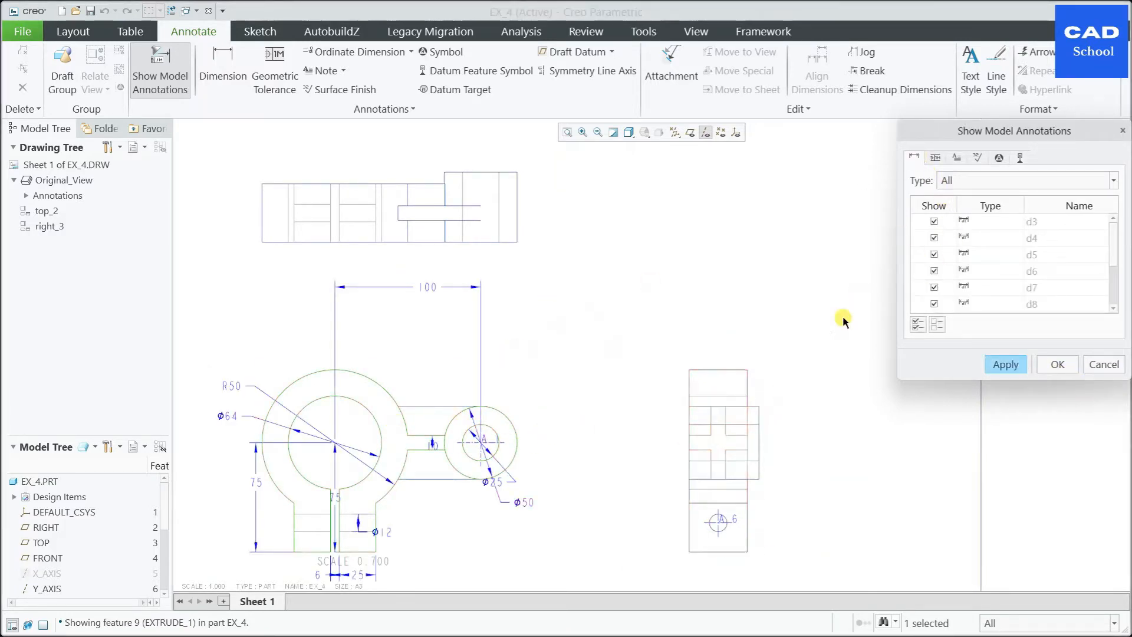
# Step: Show the extrusion's model dimensions in the right side view, check the top view for more, and apply the annotations
pyautogui.click(723, 380)
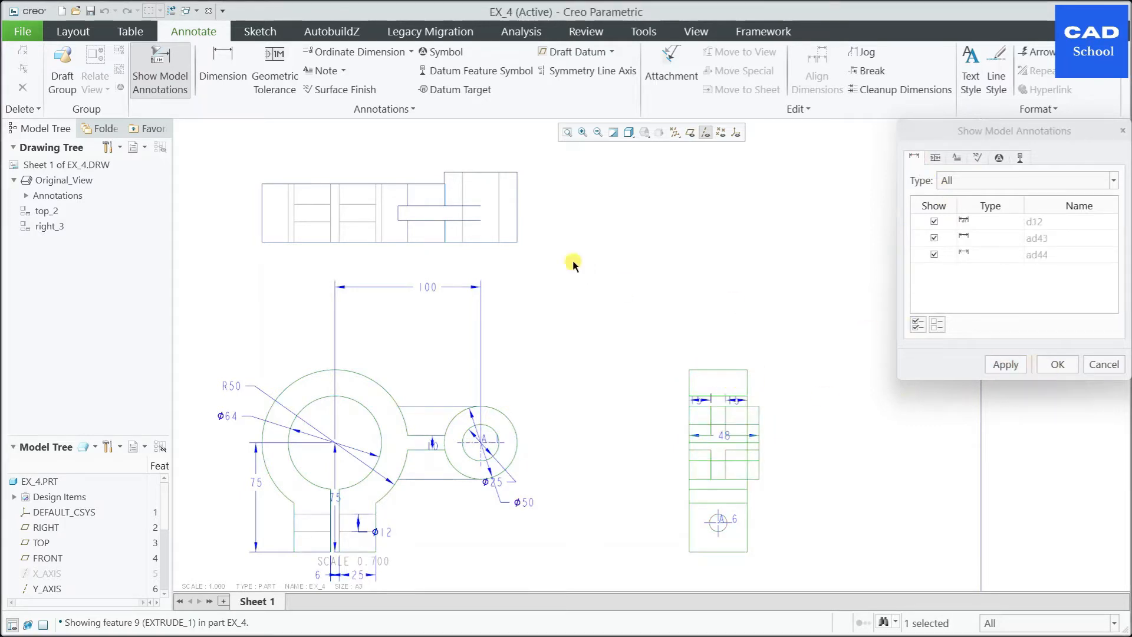
pyautogui.click(502, 211)
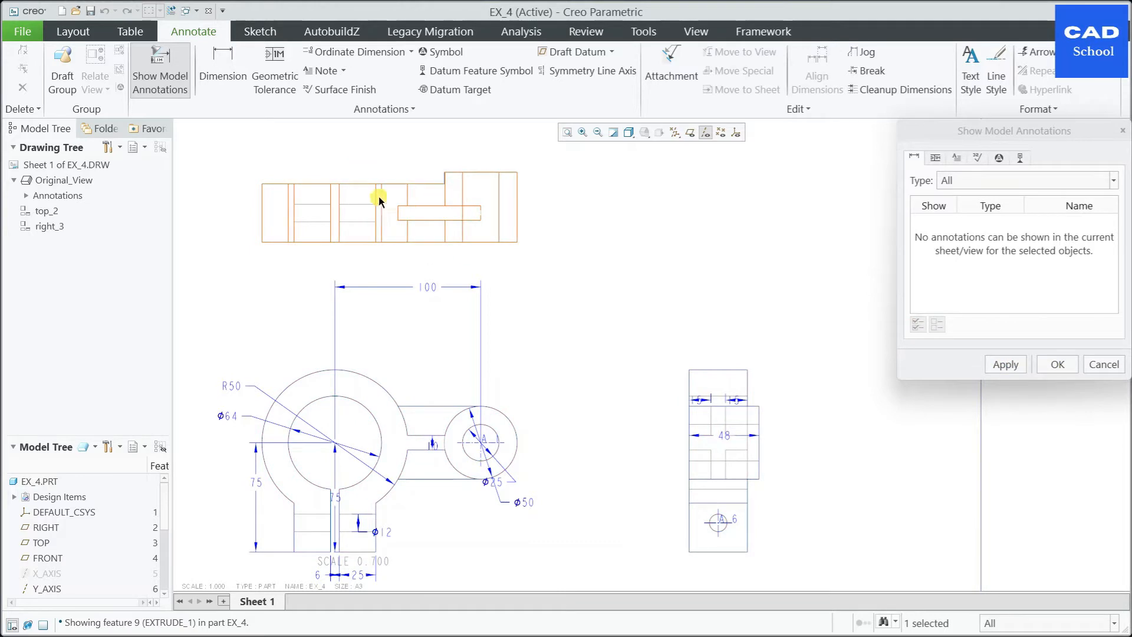
pyautogui.click(1014, 367)
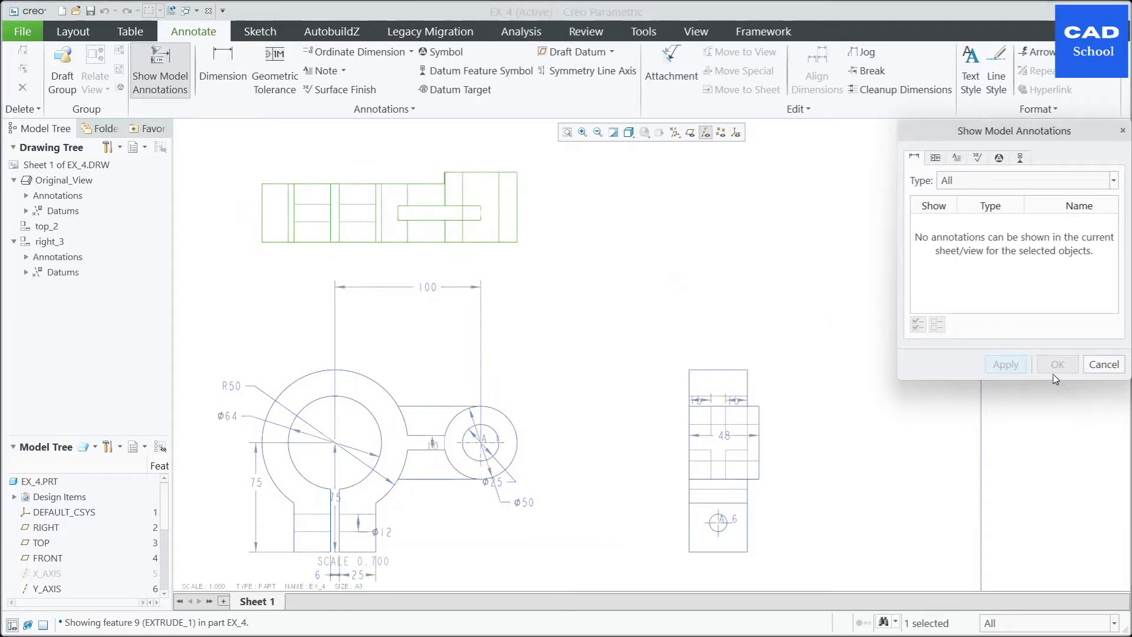
pyautogui.click(1104, 364)
# Step: Clean up the dimensions of all three views with an increment of 0.4 and snap lines turned off
pyautogui.scroll(-3, 831, 308)
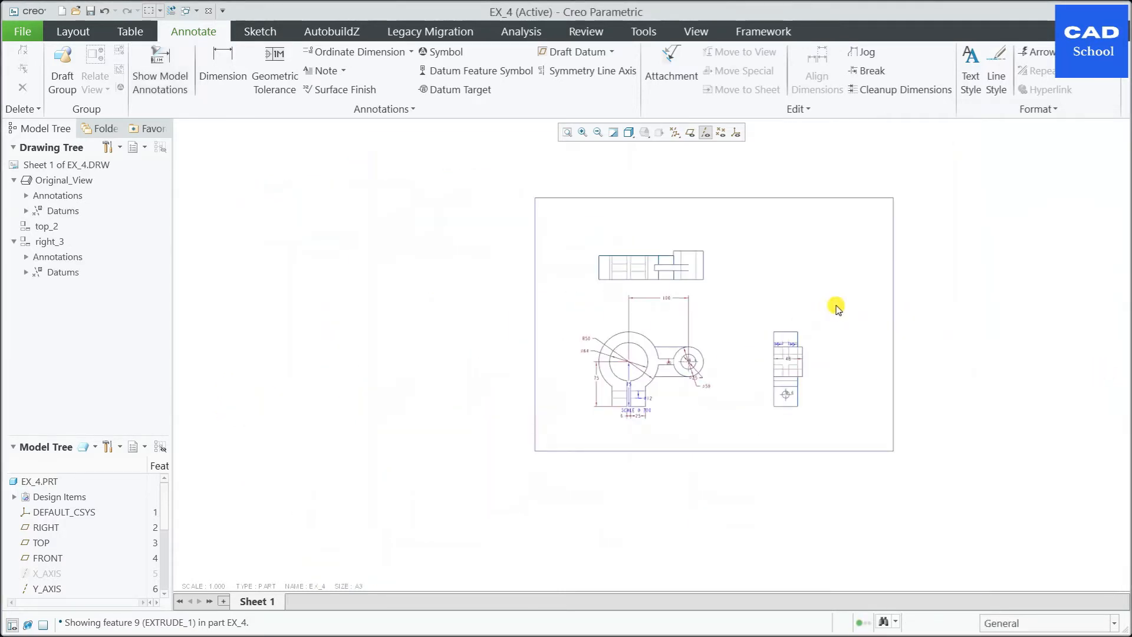
pyautogui.scroll(3, 821, 277)
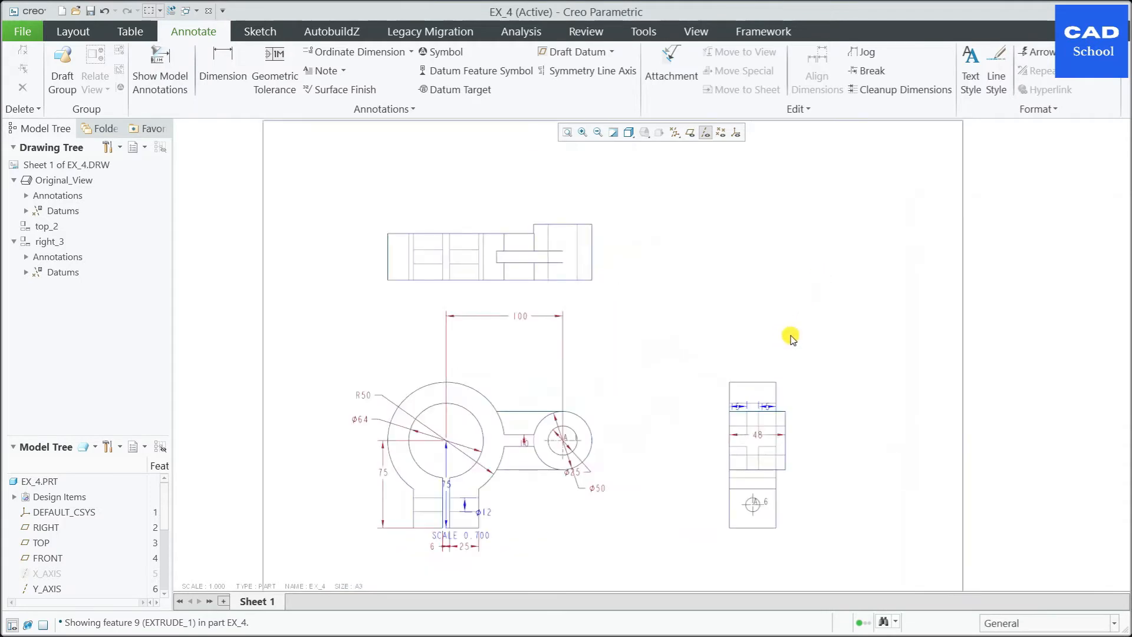
pyautogui.scroll(2, 530, 507)
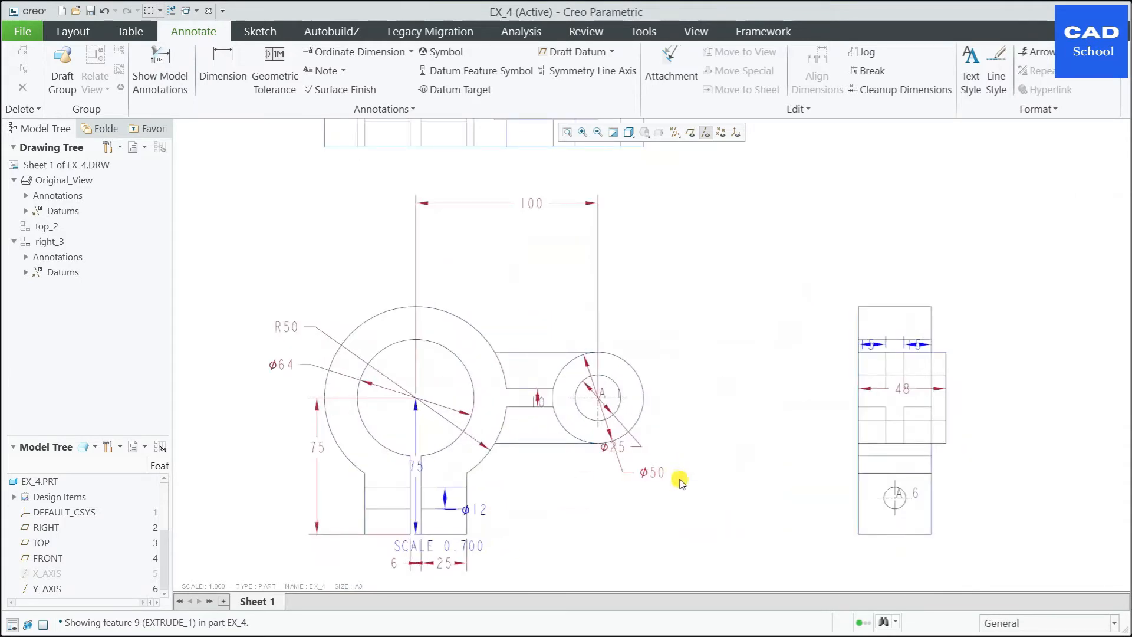
pyautogui.scroll(-3, 707, 480)
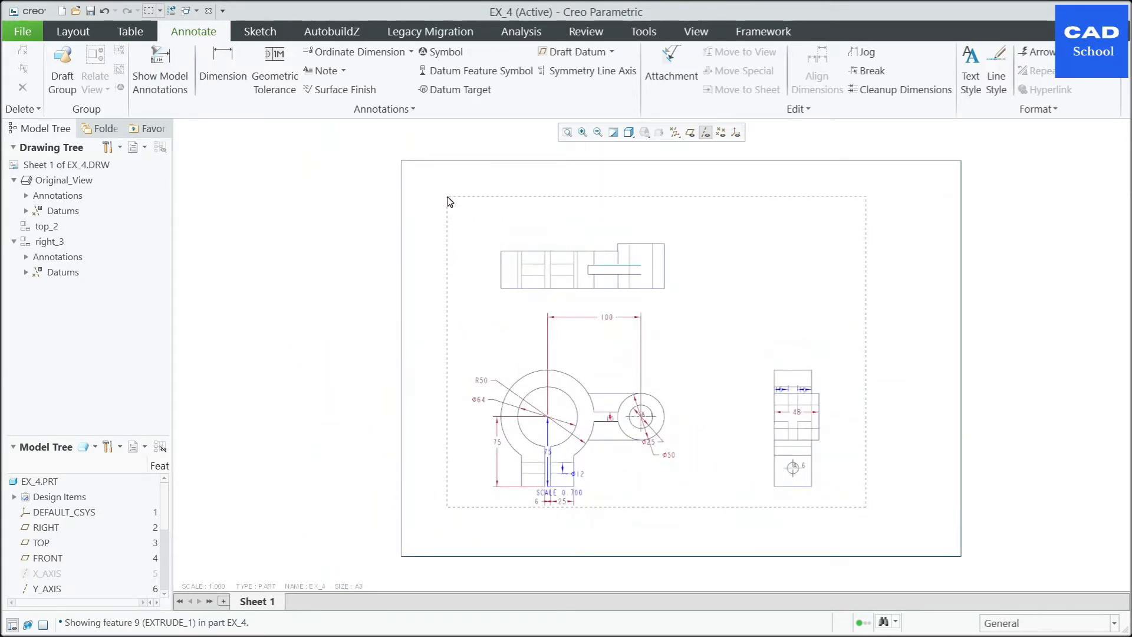
pyautogui.moveTo(450, 202); pyautogui.dragTo(448, 198)
pyautogui.rightClick(780, 269)
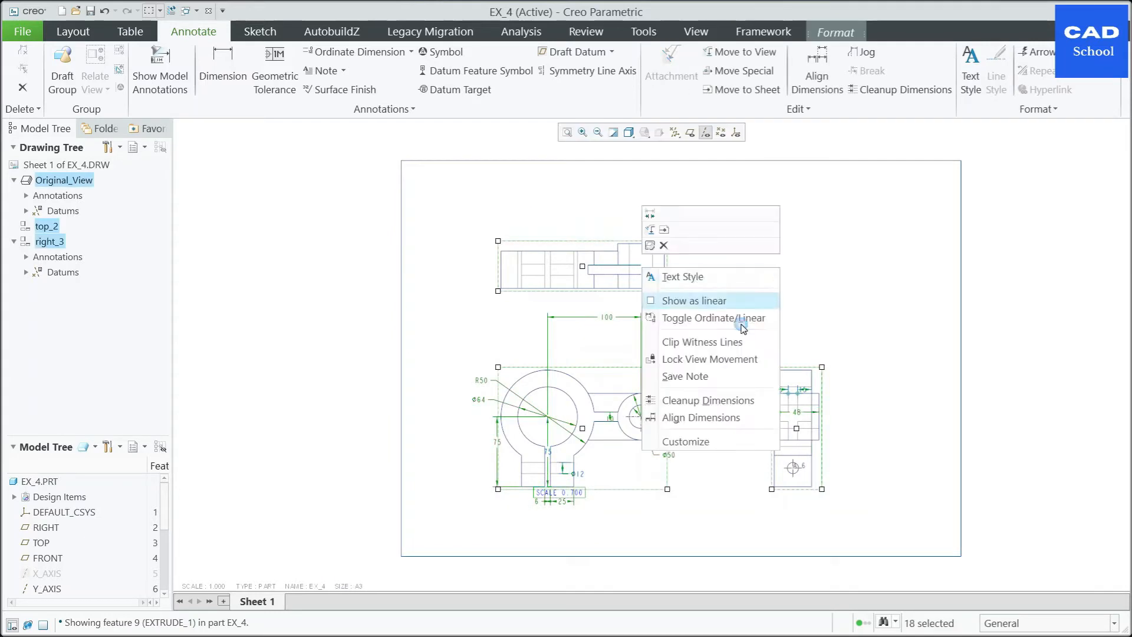
pyautogui.click(693, 401)
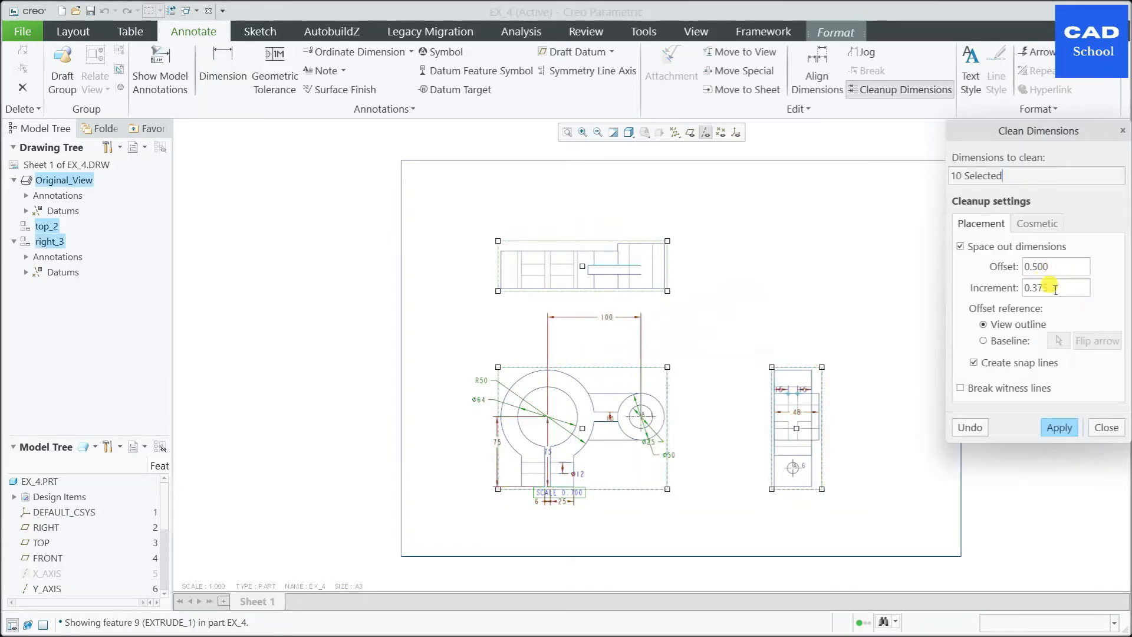
pyautogui.write('.4')
pyautogui.click(1049, 428)
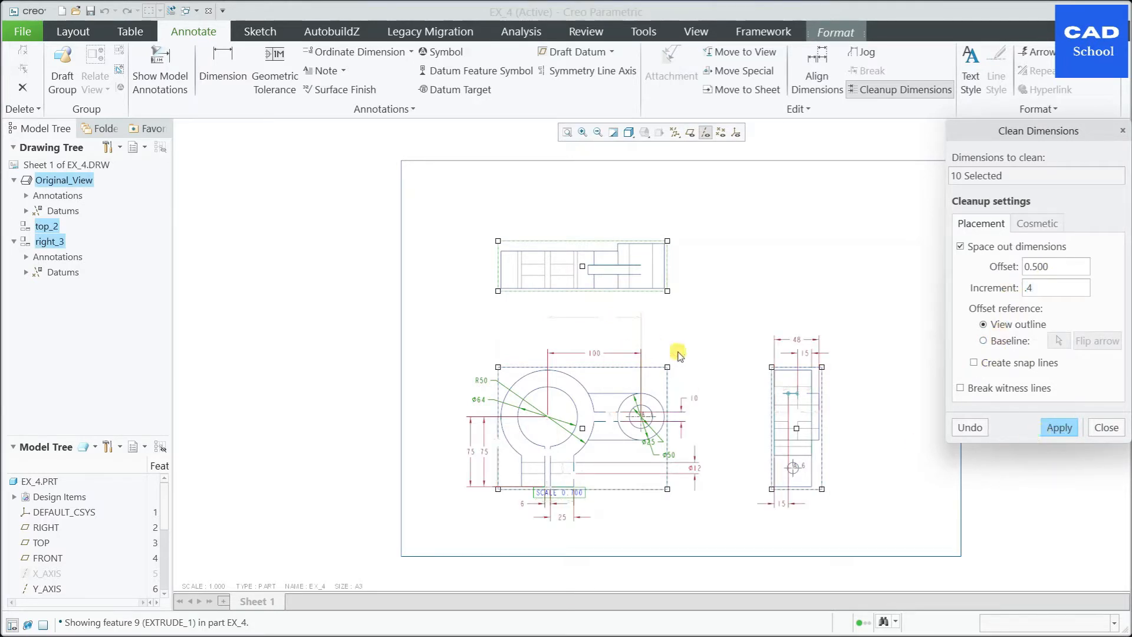
pyautogui.click(1107, 429)
pyautogui.click(790, 434)
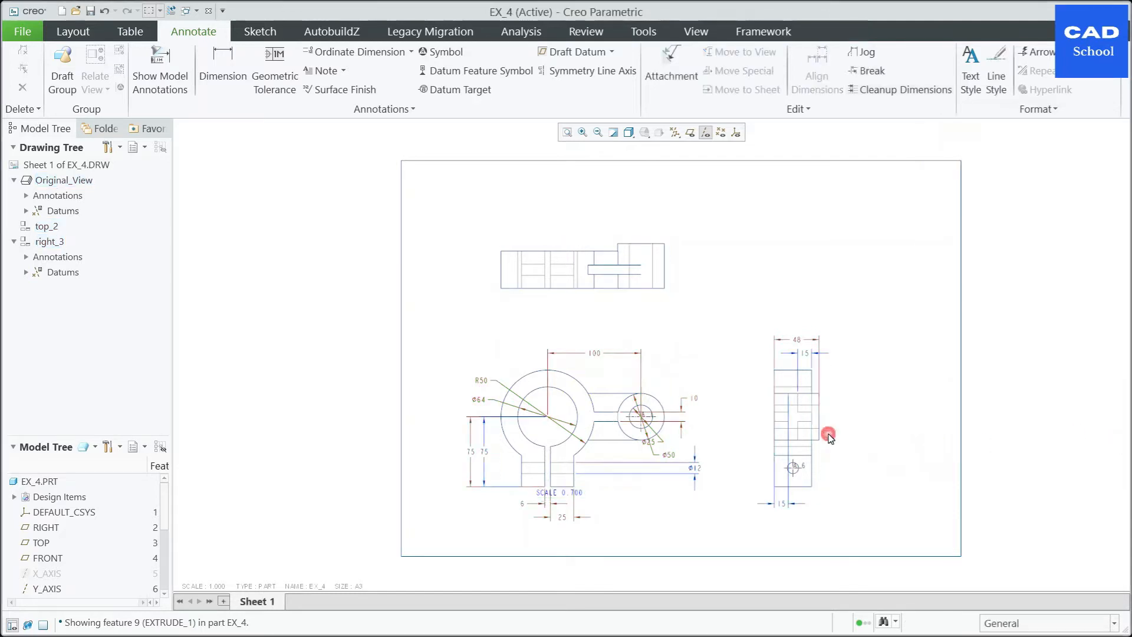
# Step: Turn off the display of axis labels in the drawing
pyautogui.scroll(3, 840, 429)
pyautogui.scroll(-2, 814, 513)
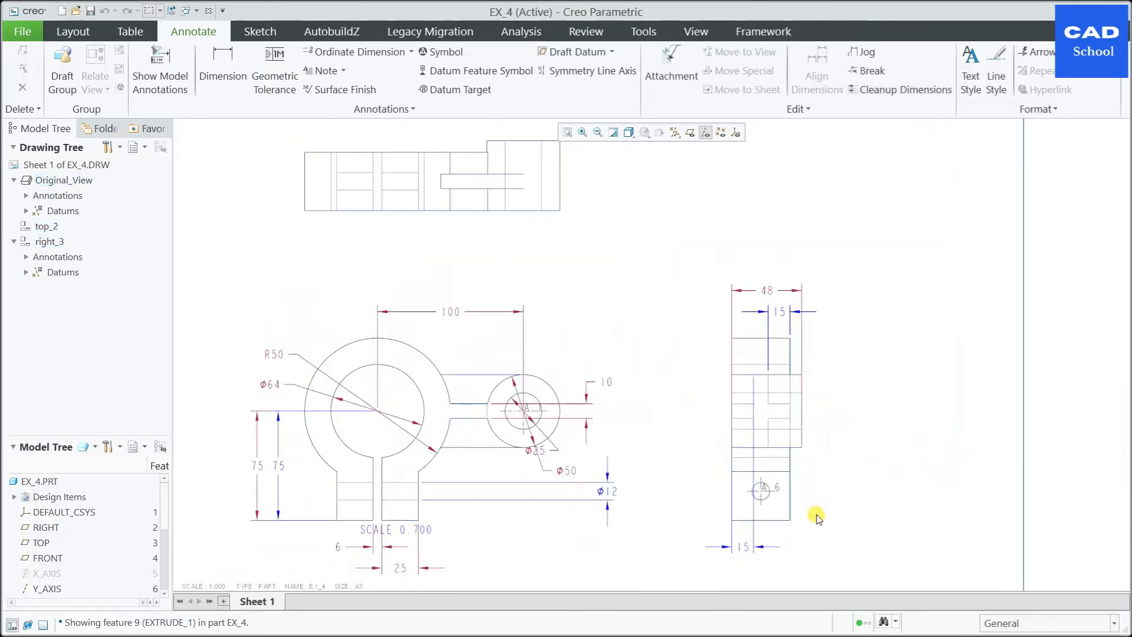
pyautogui.scroll(3, 813, 527)
pyautogui.click(758, 476)
pyautogui.click(920, 265)
pyautogui.click(705, 134)
pyautogui.click(951, 234)
# Step: Shorten the centre lines of the small hole in the right view so they end close to its circle
pyautogui.scroll(2, 778, 479)
pyautogui.scroll(-4, 713, 454)
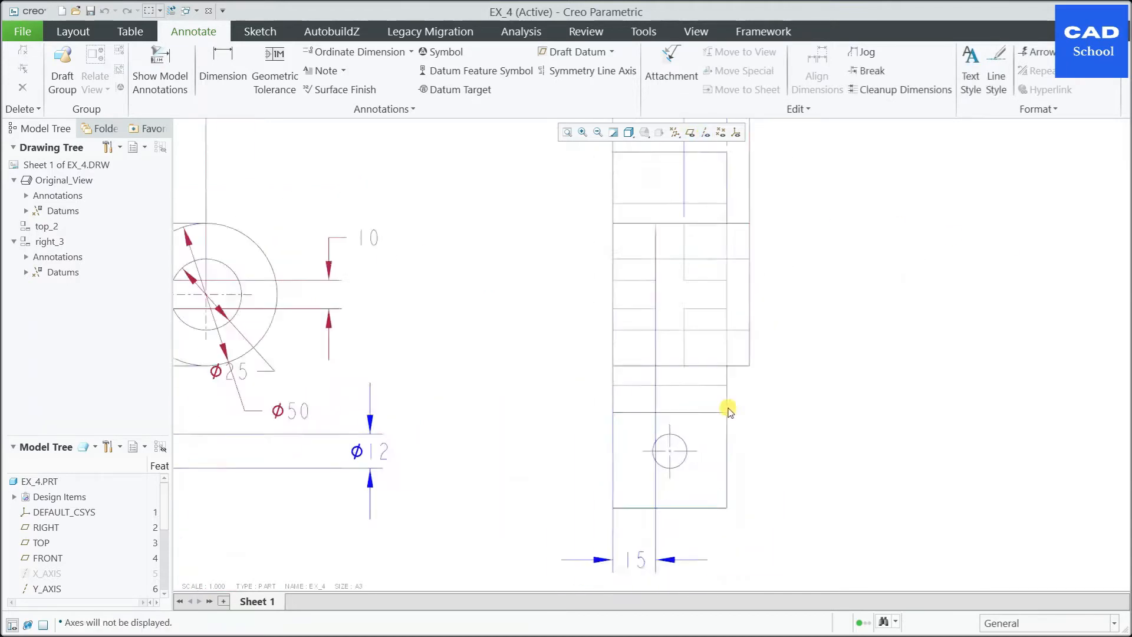
pyautogui.scroll(4, 756, 433)
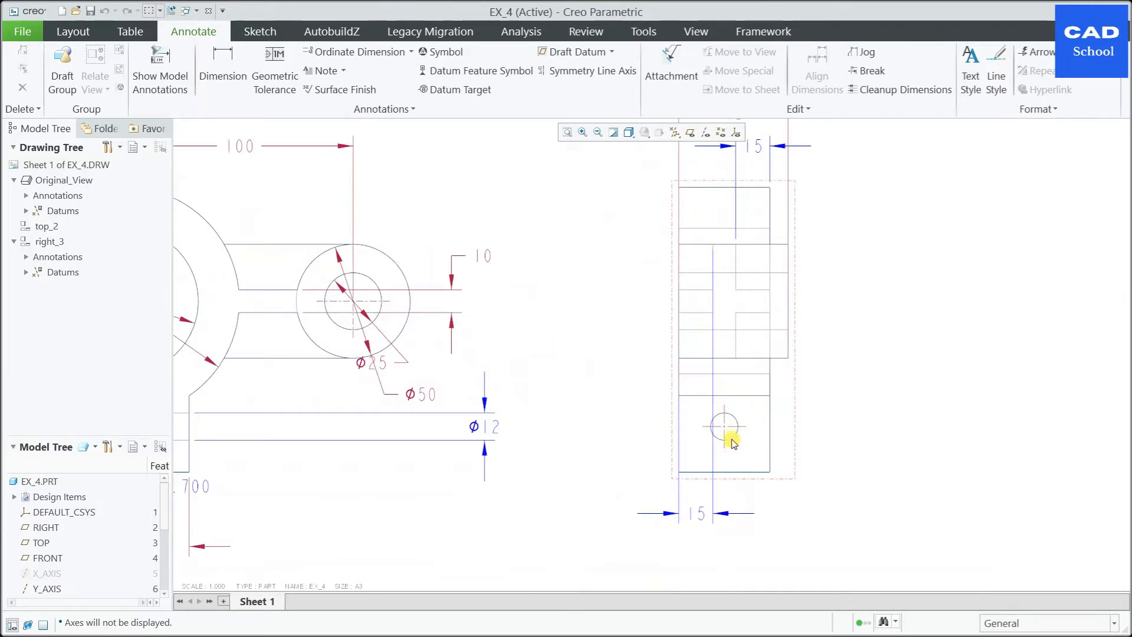
pyautogui.click(763, 446)
pyautogui.moveTo(820, 449); pyautogui.dragTo(786, 447)
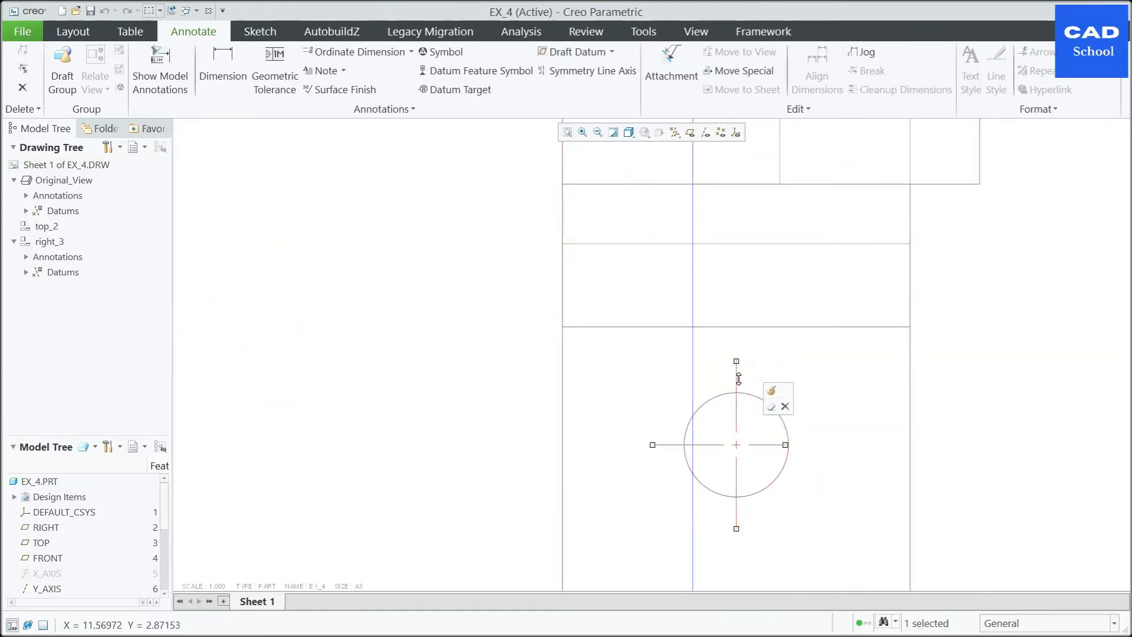
pyautogui.moveTo(737, 397); pyautogui.dragTo(736, 390)
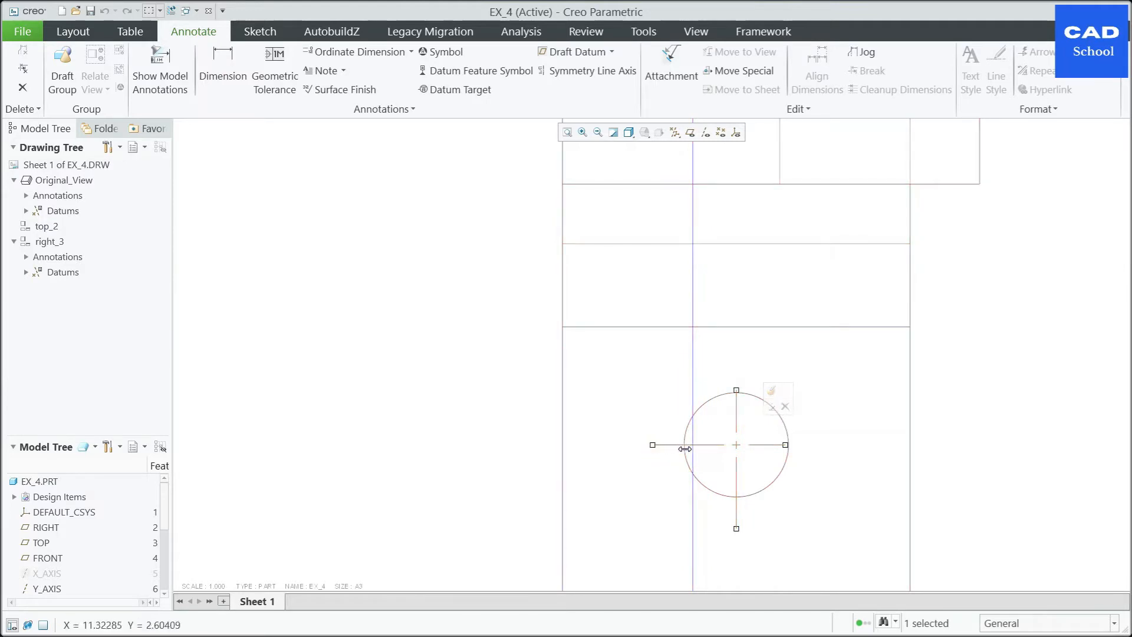
pyautogui.moveTo(696, 448); pyautogui.dragTo(689, 445)
pyautogui.moveTo(736, 529); pyautogui.dragTo(738, 521)
pyautogui.moveTo(737, 521); pyautogui.dragTo(737, 504)
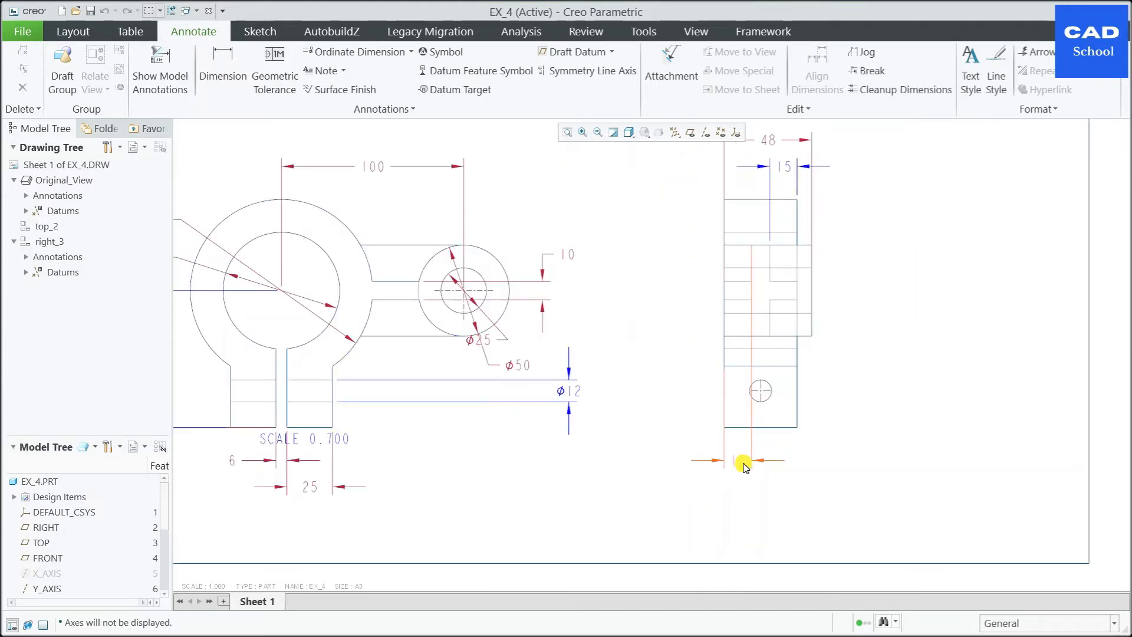
# Step: Reposition the lower 15 dimension beside the right view's upper left, and the Ø50 and Ø25 dimensions above right of the small boss
pyautogui.click(741, 464)
pyautogui.moveTo(740, 466)
pyautogui.mouseDown()
pyautogui.moveTo(737, 231)
pyautogui.moveTo(700, 224)
pyautogui.moveTo(695, 235)
pyautogui.mouseUp()
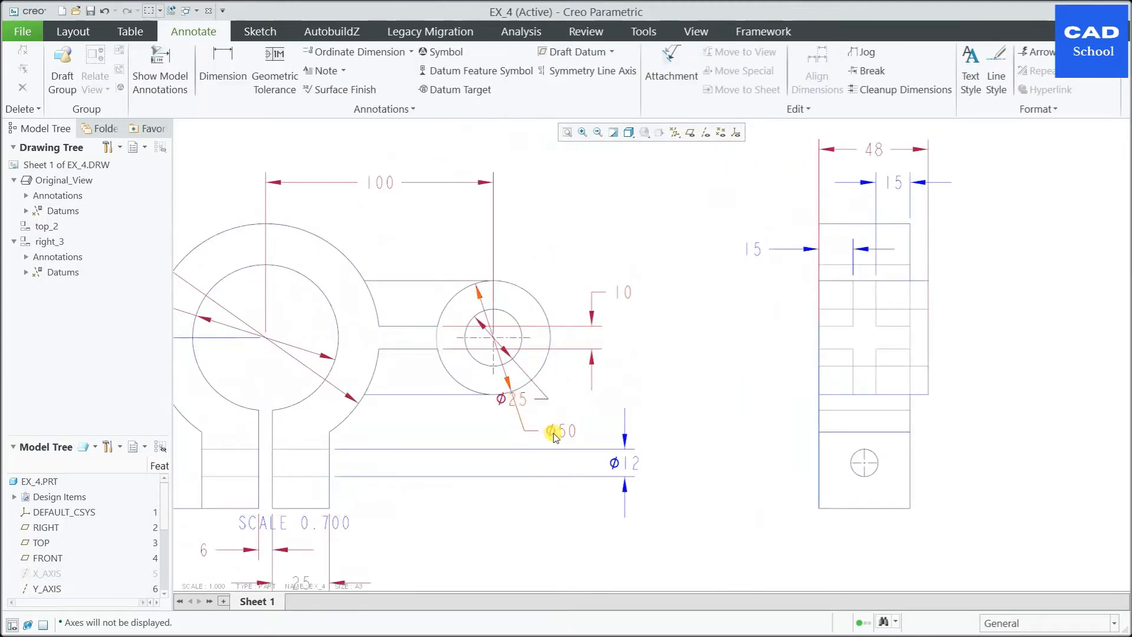
pyautogui.click(554, 437)
pyautogui.moveTo(555, 436); pyautogui.dragTo(602, 252)
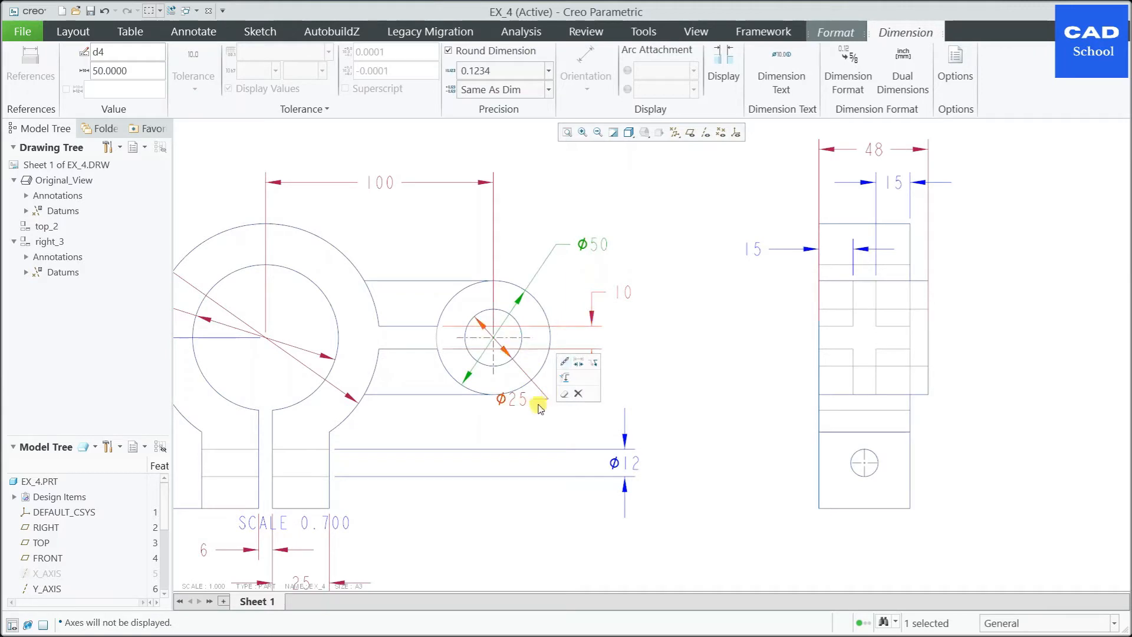
pyautogui.click(516, 408)
pyautogui.moveTo(515, 408)
pyautogui.mouseDown()
pyautogui.moveTo(560, 318)
pyautogui.moveTo(607, 271)
pyautogui.mouseUp()
pyautogui.click(634, 259)
pyautogui.click(588, 262)
pyautogui.click(622, 190)
pyautogui.moveTo(665, 262); pyautogui.dragTo(660, 232)
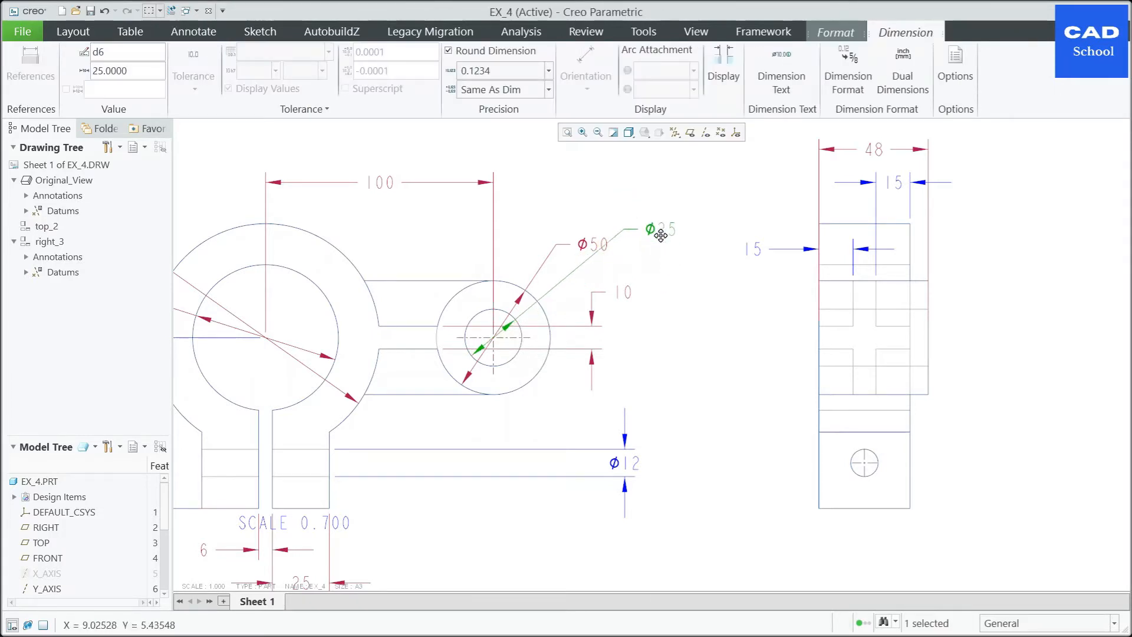
# Step: Flip the arrows of the Ø25 and Ø50 dimensions so each has a single leader pointing at its circle from outside
pyautogui.click(662, 269)
pyautogui.click(660, 229)
pyautogui.click(680, 160)
pyautogui.click(588, 244)
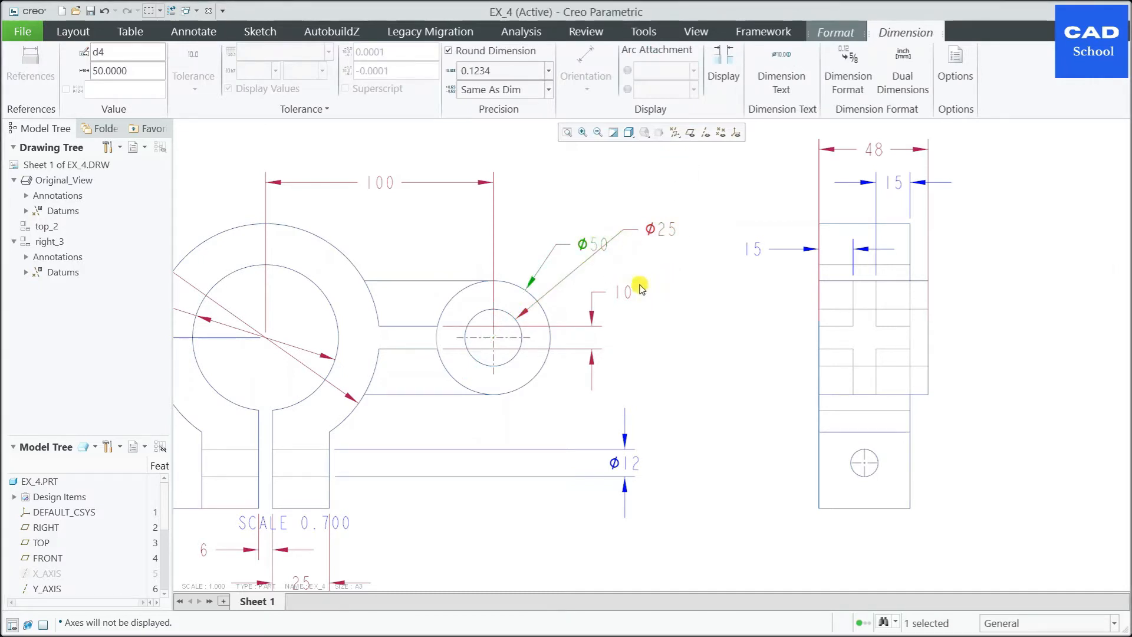
# Step: Reposition the R50 and Ø64 dimensions at the upper left of the large ring in the front view
pyautogui.scroll(3, 639, 283)
pyautogui.click(366, 286)
pyautogui.click(371, 293)
pyautogui.moveTo(371, 293); pyautogui.dragTo(386, 235)
pyautogui.click(371, 326)
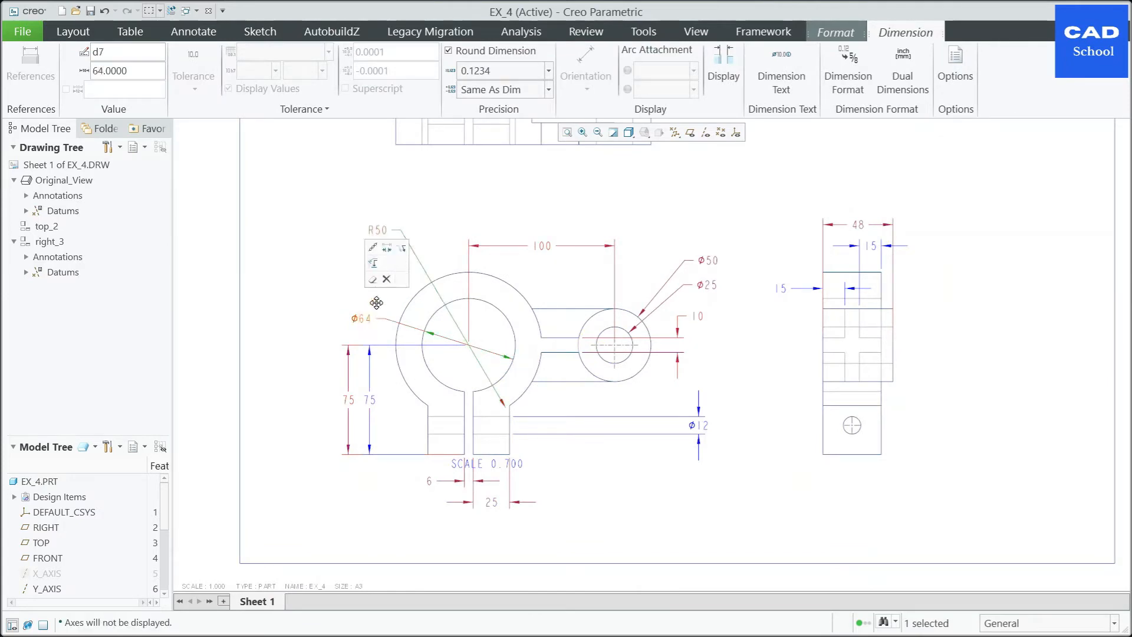
pyautogui.click(327, 304)
pyautogui.click(371, 327)
pyautogui.moveTo(366, 318); pyautogui.dragTo(367, 283)
pyautogui.click(374, 288)
# Step: Flip the arrows of the Ø64 and R50 dimensions so their leaders stop at the near side of the circles
pyautogui.scroll(2, 376, 289)
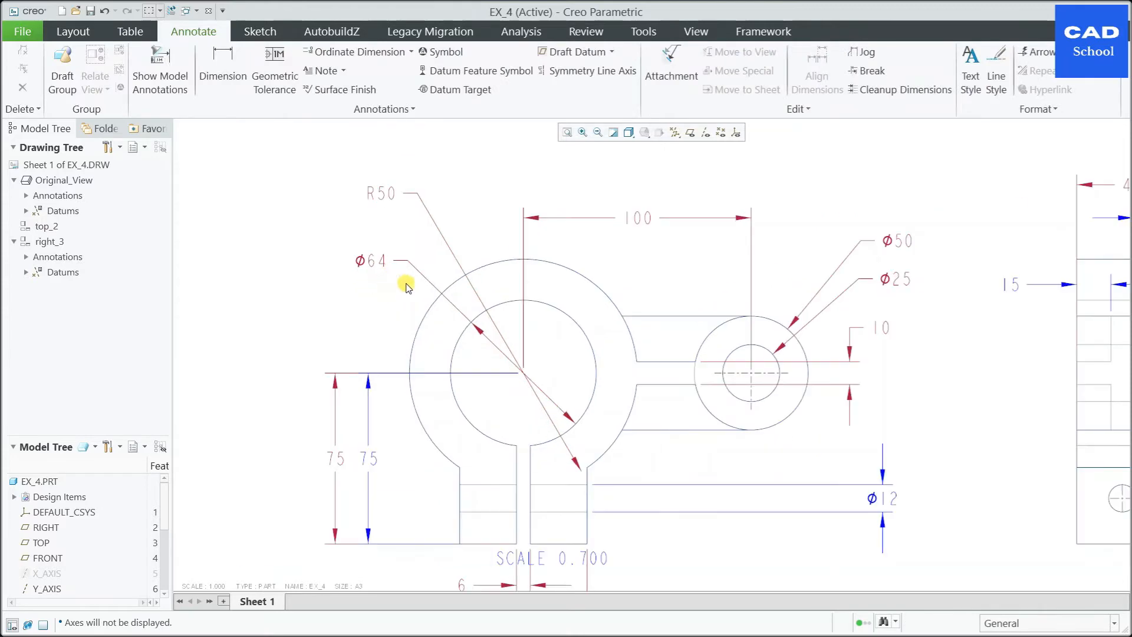
pyautogui.click(373, 261)
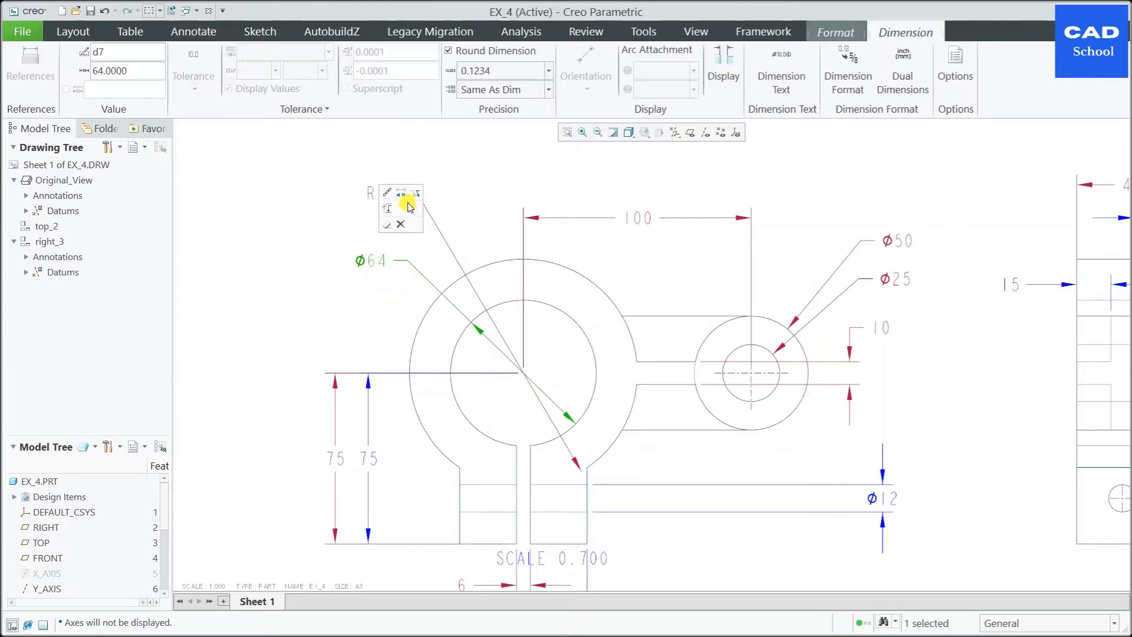
pyautogui.click(389, 209)
pyautogui.click(389, 208)
pyautogui.click(340, 215)
pyautogui.click(404, 190)
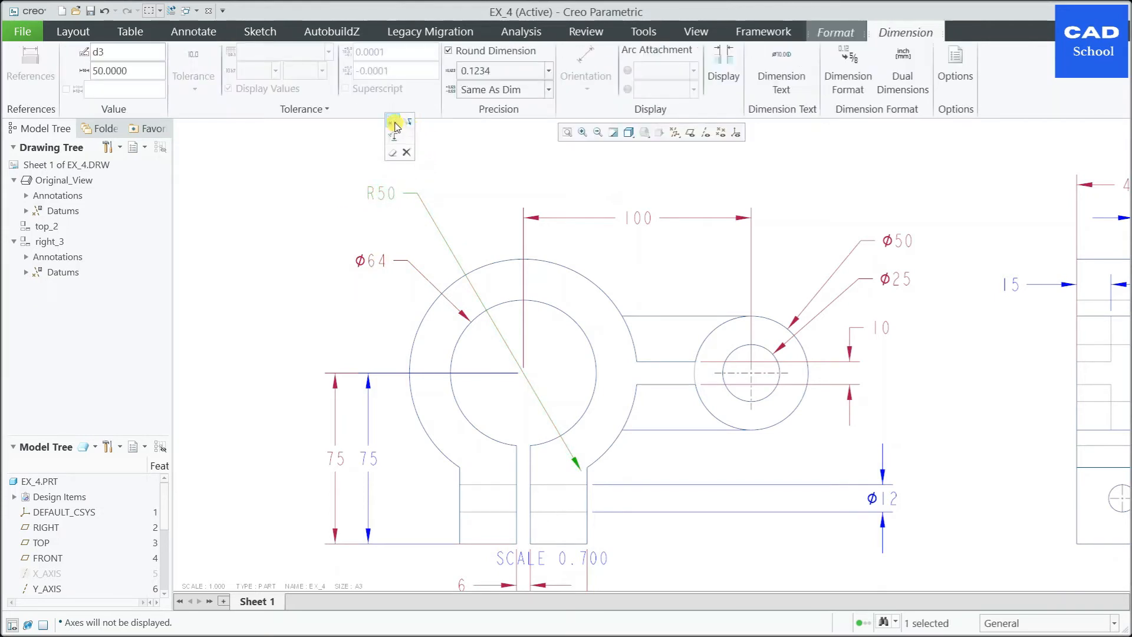
pyautogui.click(400, 219)
pyautogui.click(388, 204)
pyautogui.moveTo(389, 204); pyautogui.dragTo(368, 207)
# Step: Remove the duplicate outer 75 height dimension from the front view
pyautogui.scroll(2, 361, 273)
pyautogui.scroll(-1, 308, 303)
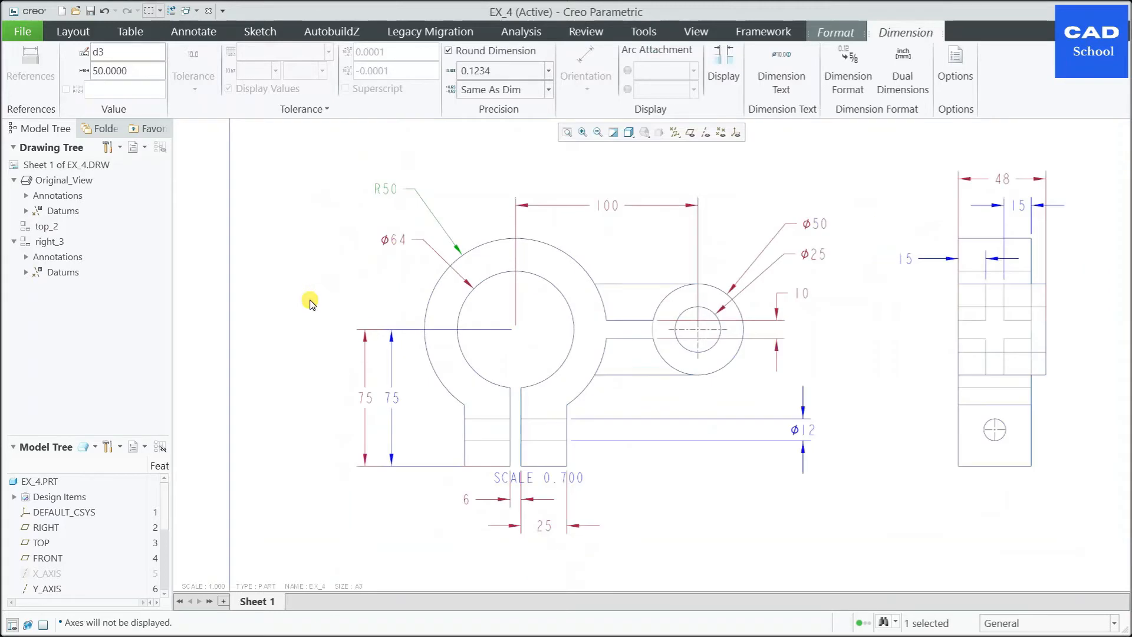
pyautogui.click(296, 381)
pyautogui.click(401, 411)
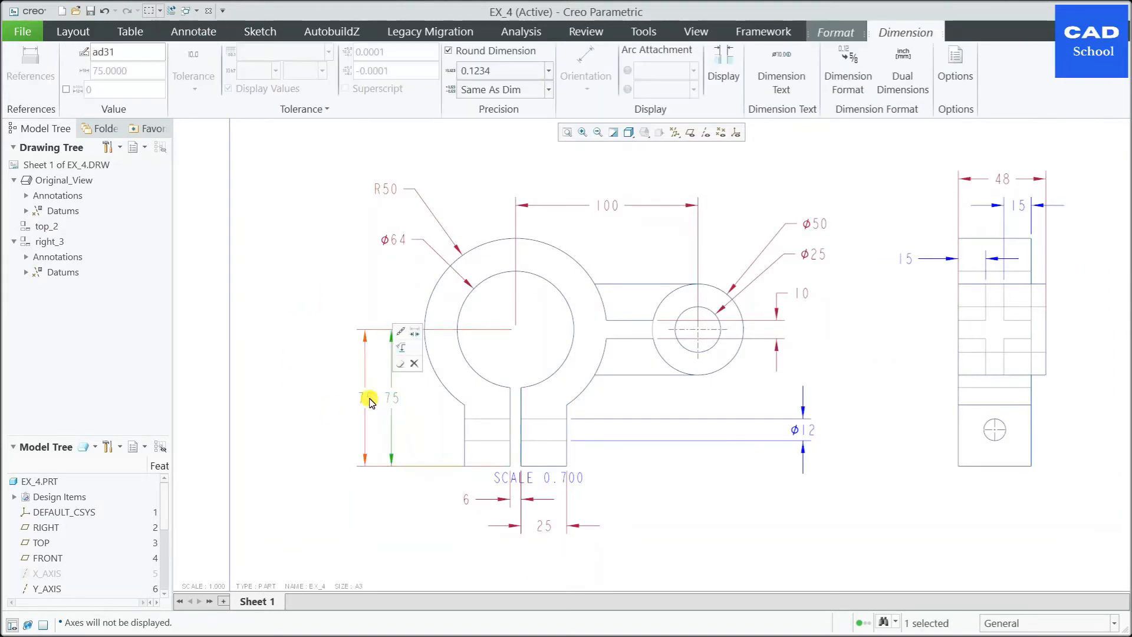
pyautogui.click(404, 371)
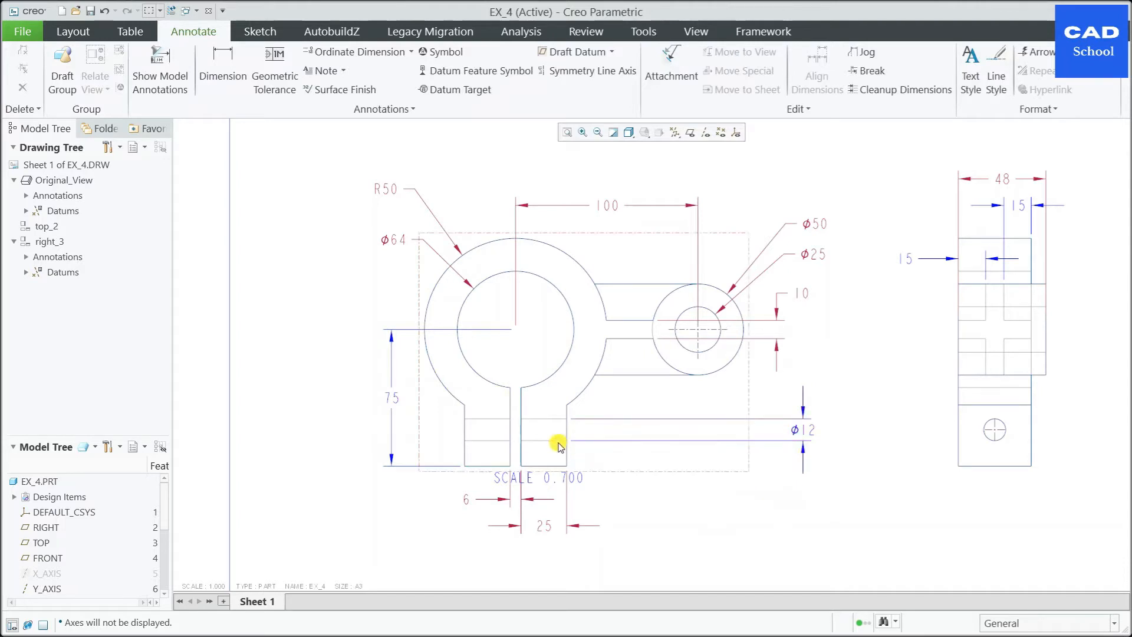
# Step: Move the Ø12 dimension from the front view to the hole in the right view and place its text left of that view
pyautogui.scroll(-2, 830, 449)
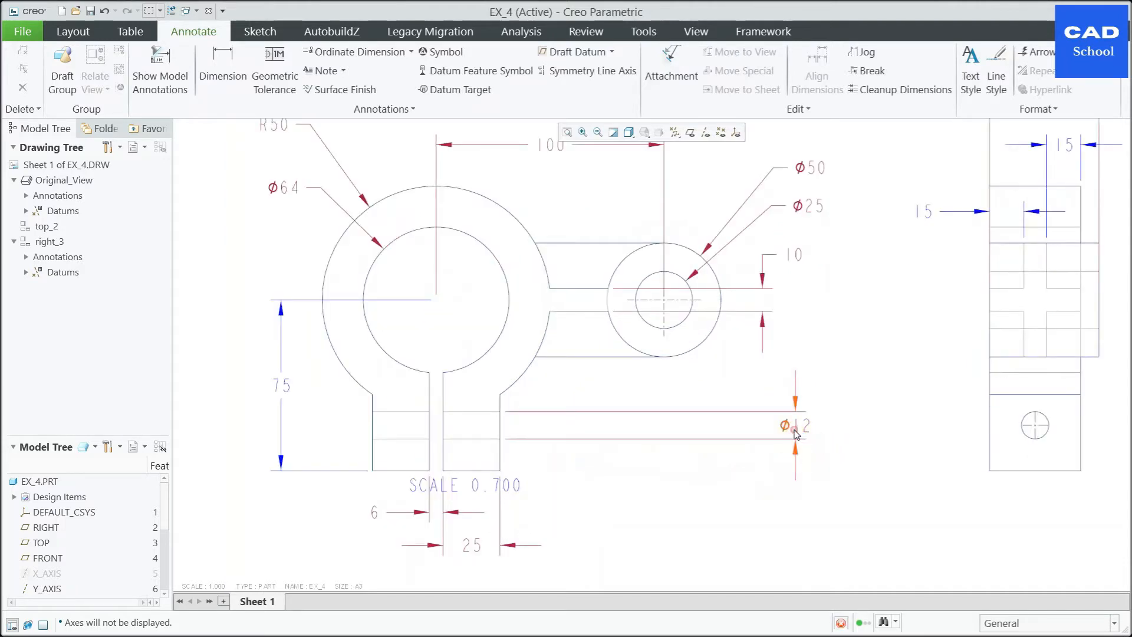
pyautogui.click(801, 423)
pyautogui.click(804, 379)
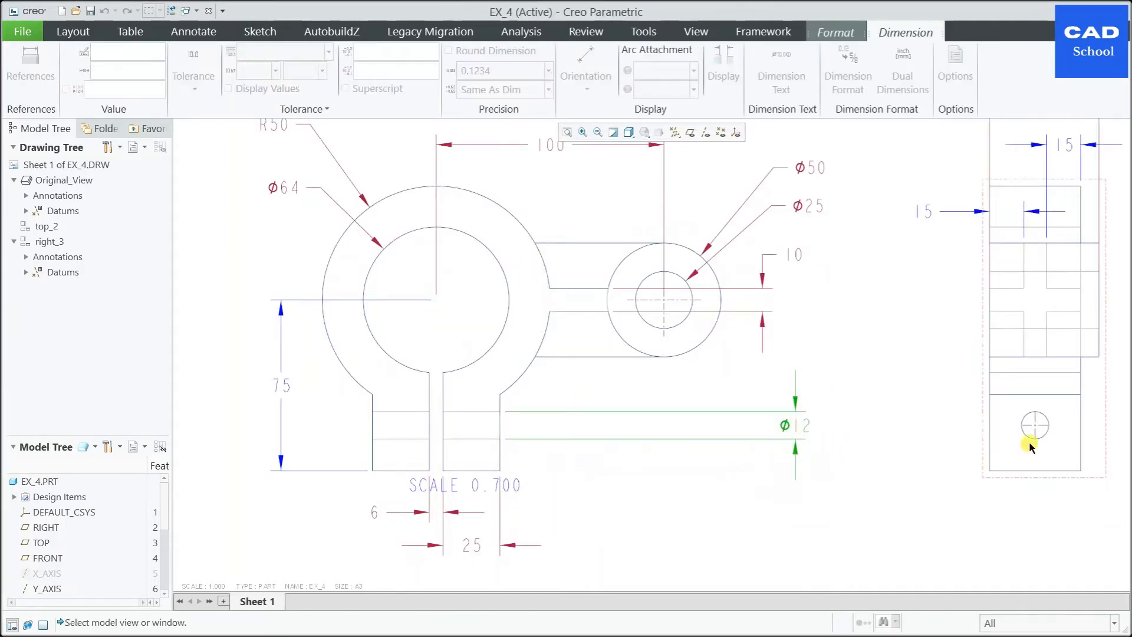
pyautogui.click(1025, 419)
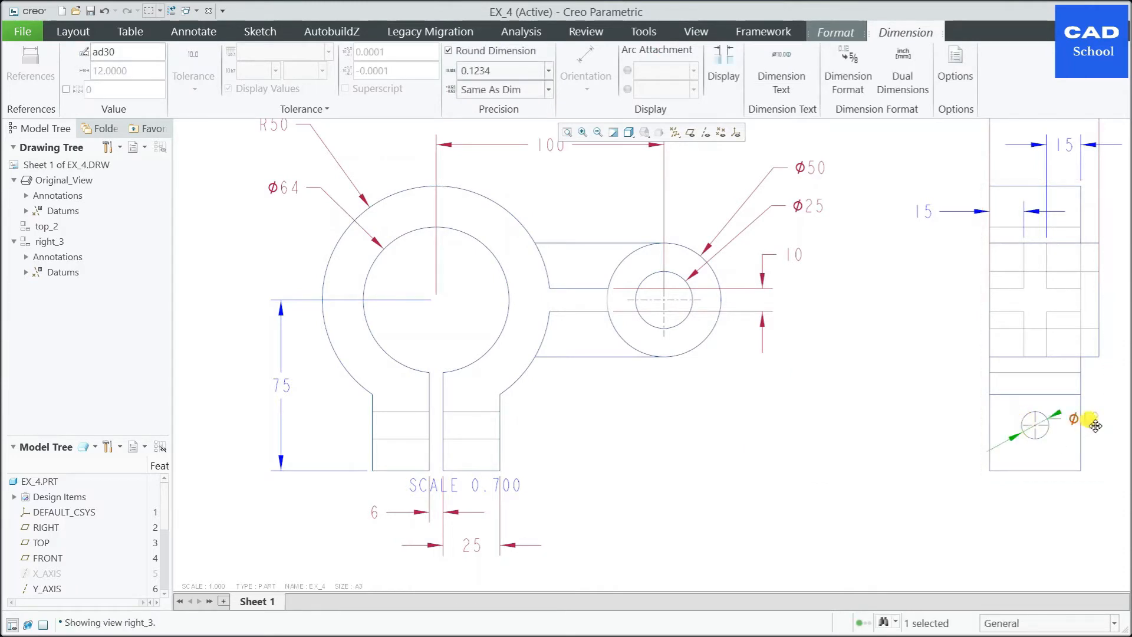
pyautogui.click(757, 455)
pyautogui.click(1093, 432)
pyautogui.moveTo(1092, 432); pyautogui.dragTo(989, 386)
pyautogui.click(954, 411)
# Step: Flip the arrows of the Ø12 dimension to a single leader pointing at the hole from outside
pyautogui.click(894, 379)
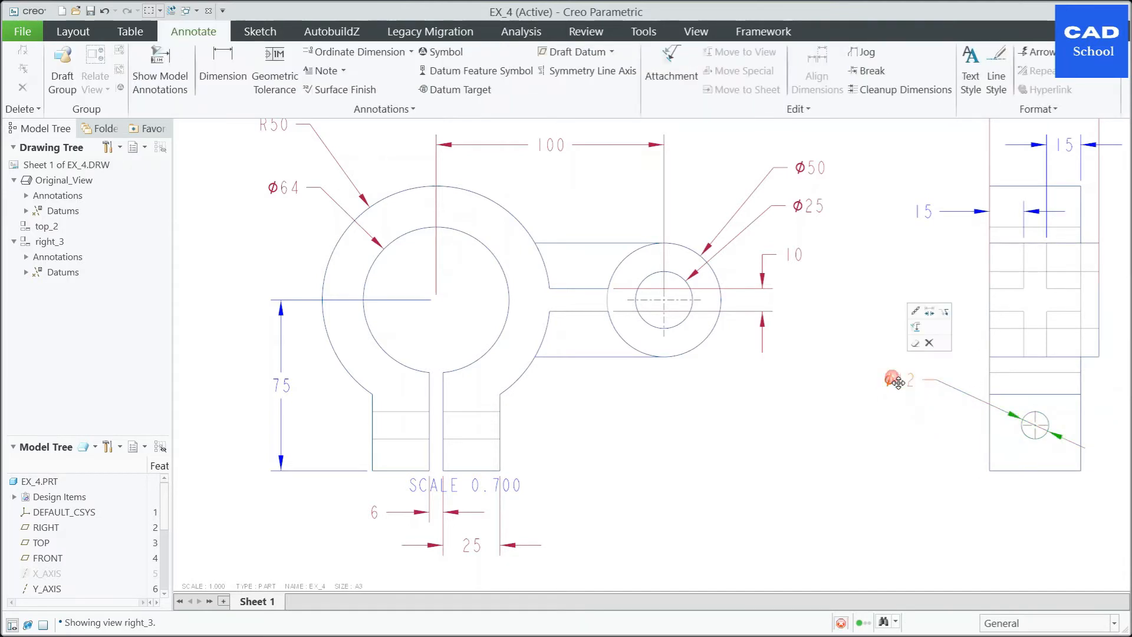
pyautogui.click(929, 329)
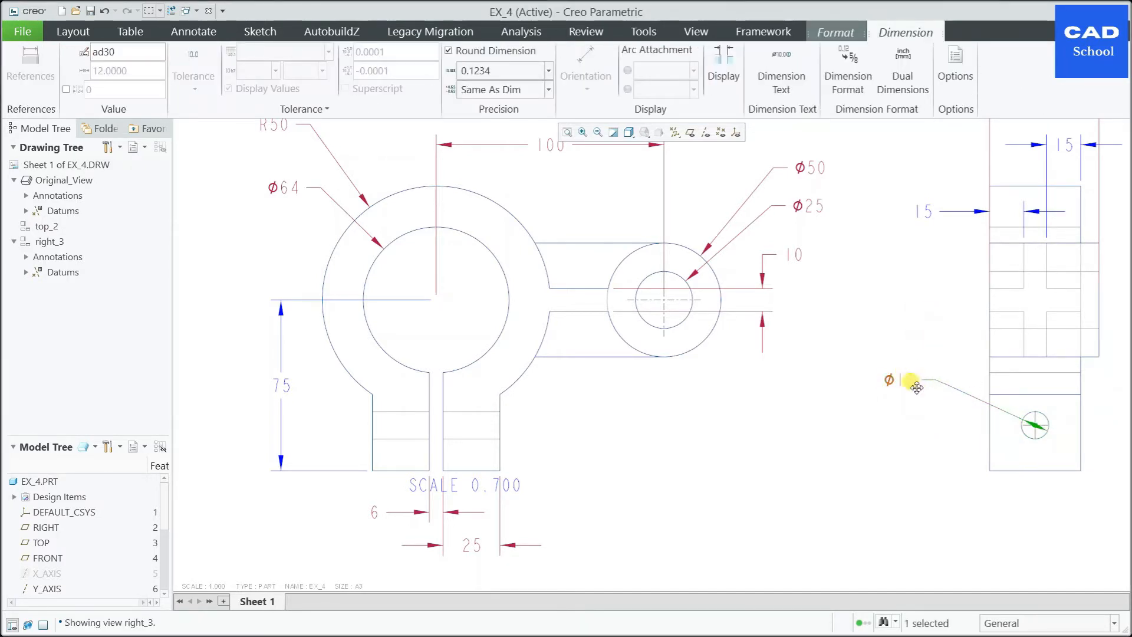
pyautogui.click(912, 387)
pyautogui.click(912, 386)
pyautogui.click(933, 319)
pyautogui.click(934, 434)
# Step: Move the SCALE 0.700 note from below the front view to the free area at its upper left
pyautogui.scroll(2, 933, 433)
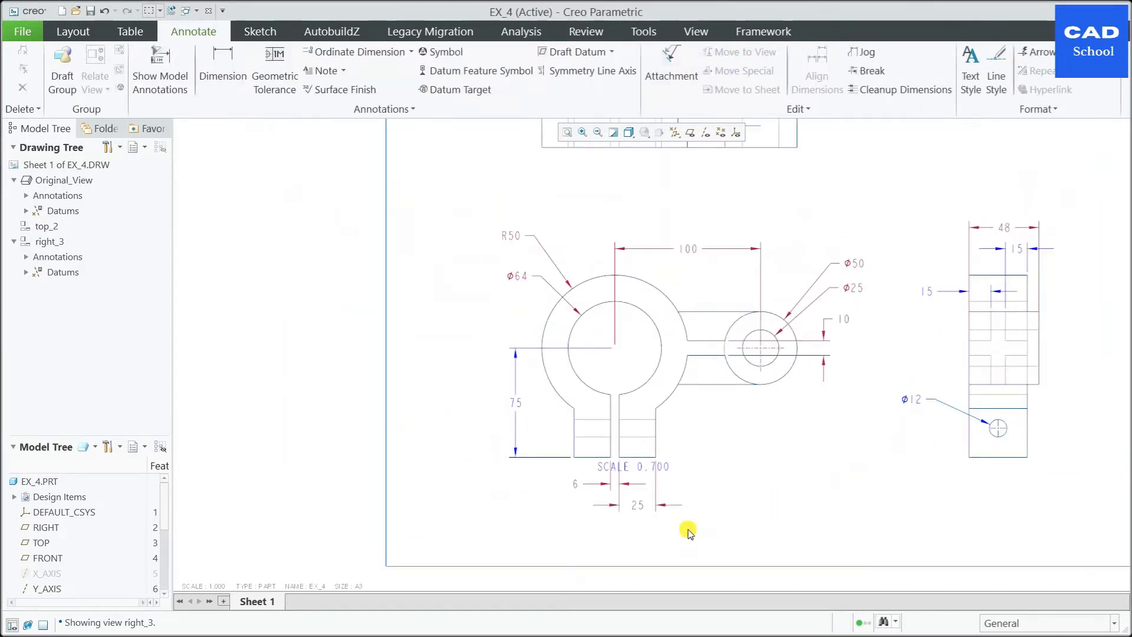
pyautogui.scroll(-2, 685, 526)
pyautogui.click(601, 438)
pyautogui.scroll(1, 730, 457)
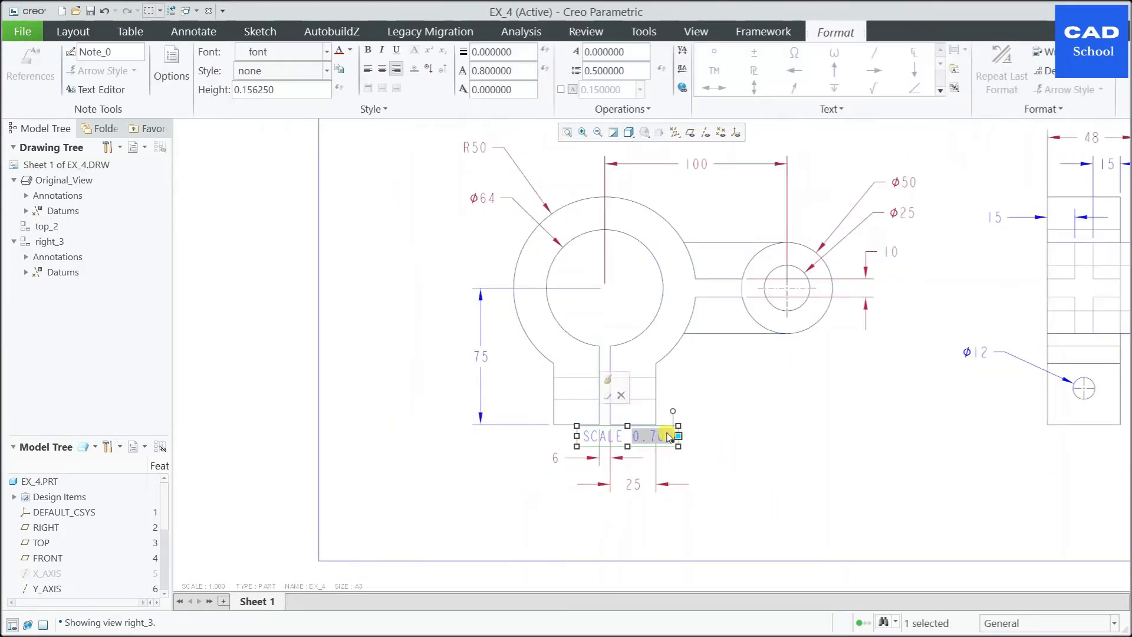
pyautogui.moveTo(667, 435); pyautogui.dragTo(452, 275)
pyautogui.moveTo(452, 276); pyautogui.dragTo(435, 256)
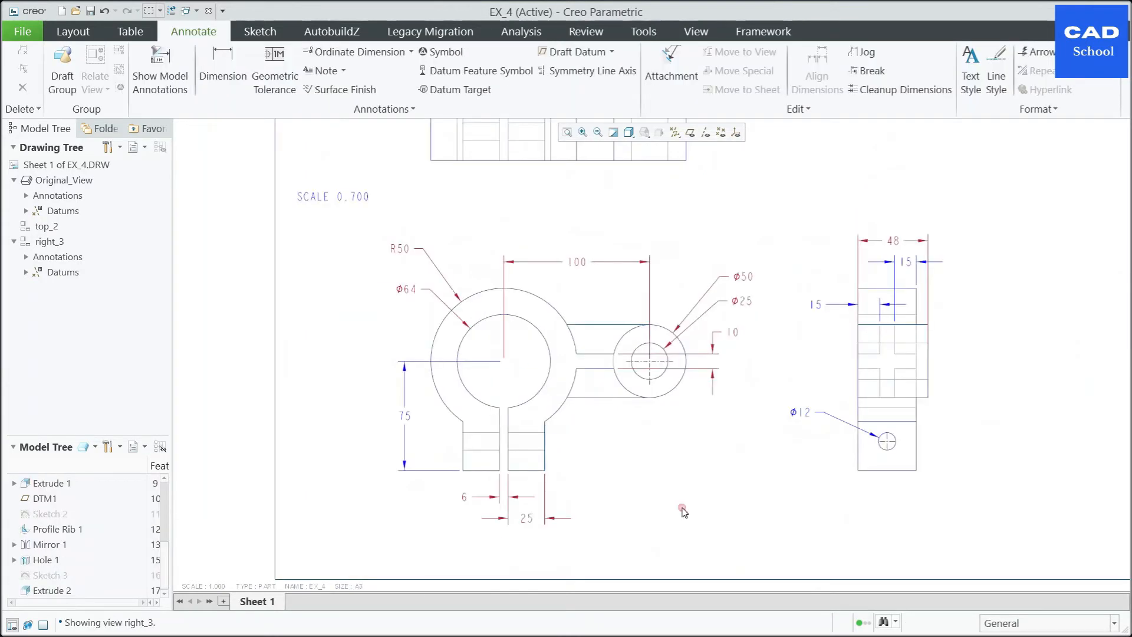
# Step: Try to show the dimensions of Extrude 1 in the top view
pyautogui.scroll(2, 70, 516)
pyautogui.scroll(-1, 73, 516)
pyautogui.click(59, 525)
pyautogui.rightClick(59, 528)
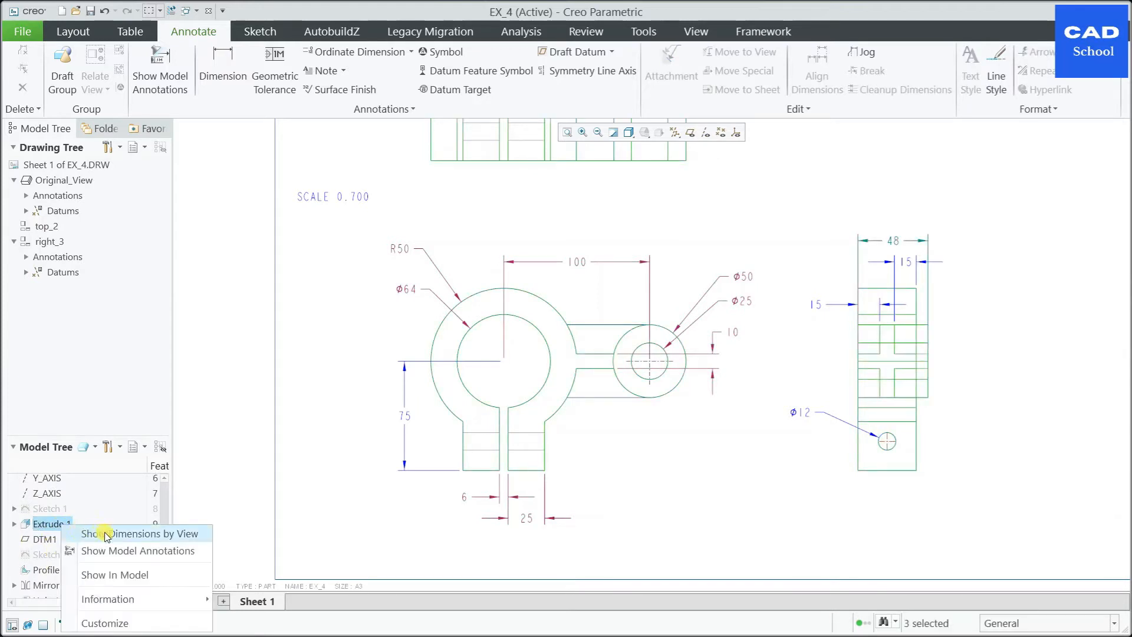
pyautogui.click(94, 601)
pyautogui.scroll(3, 564, 355)
pyautogui.click(553, 304)
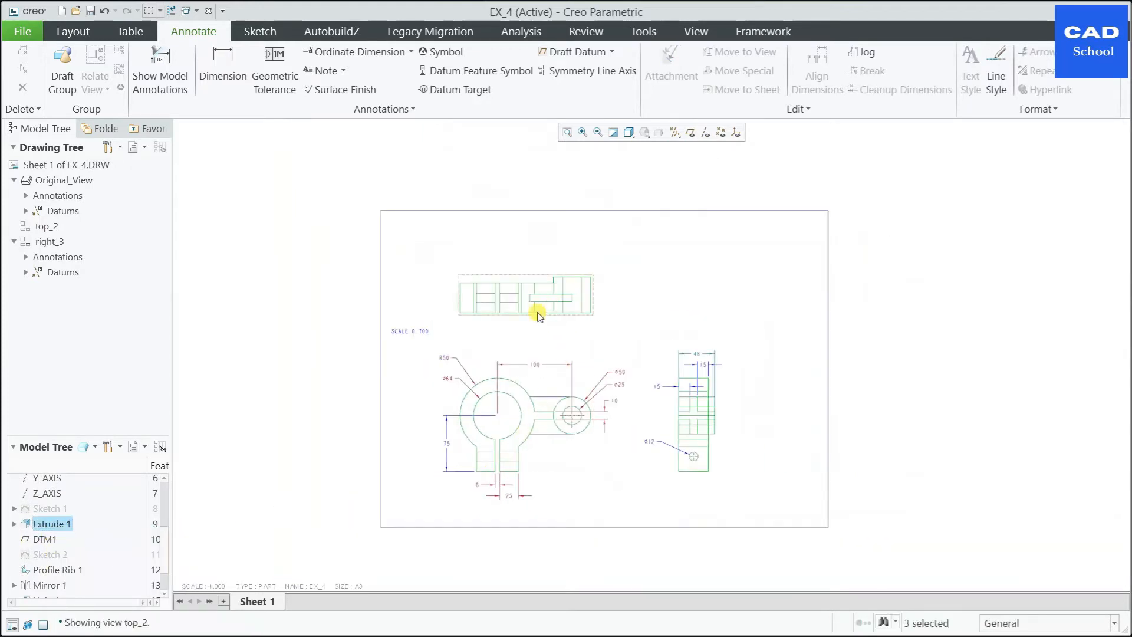
pyautogui.scroll(-1, 516, 326)
pyautogui.click(560, 483)
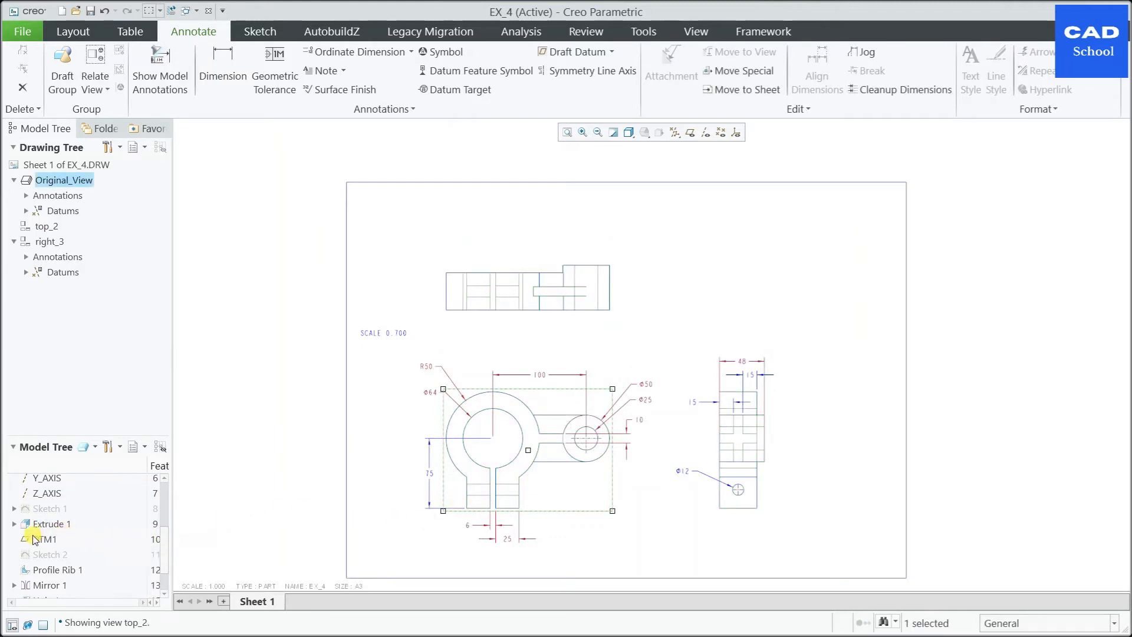
# Step: Try to show the dimensions of Profile Rib 1 by view in the front view
pyautogui.click(58, 570)
pyautogui.rightClick(57, 569)
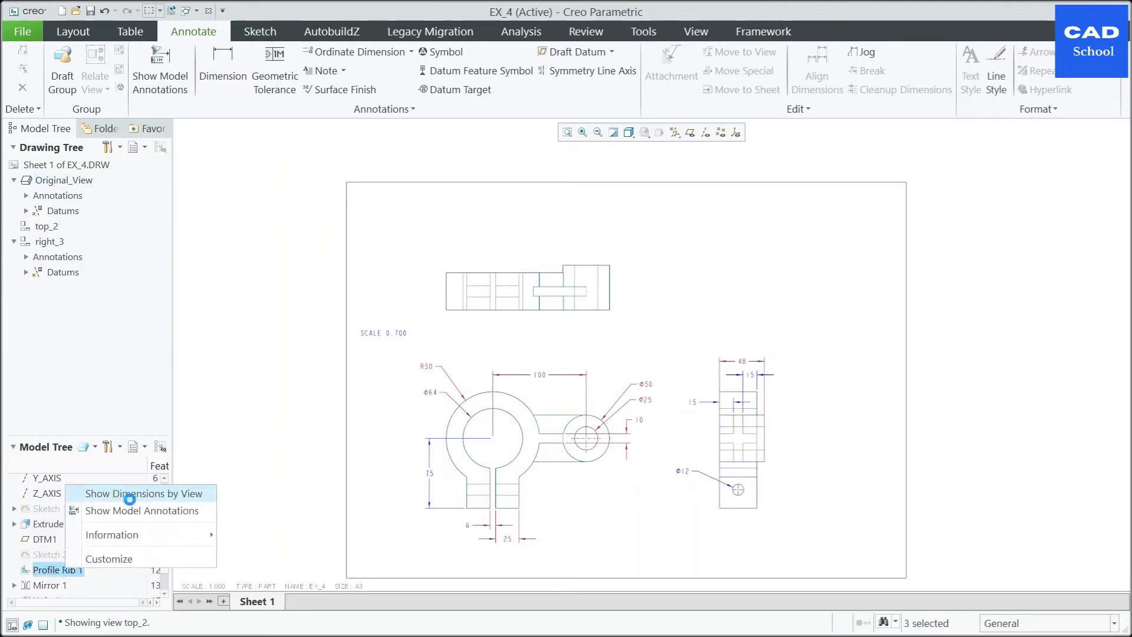
pyautogui.click(122, 493)
pyautogui.scroll(-2, 613, 535)
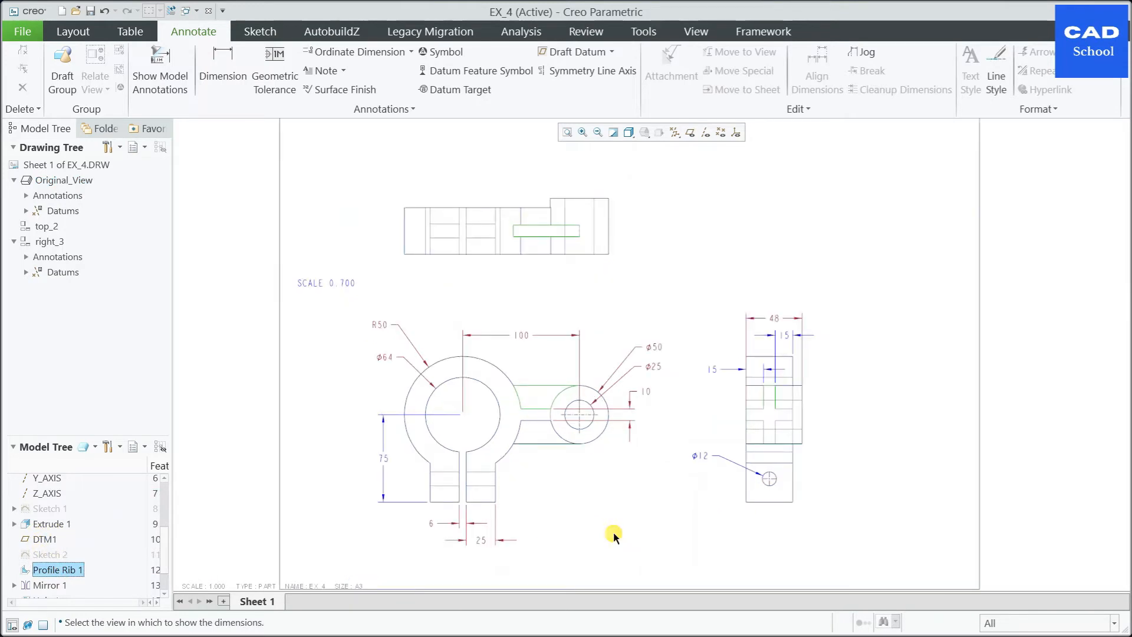
pyautogui.click(613, 534)
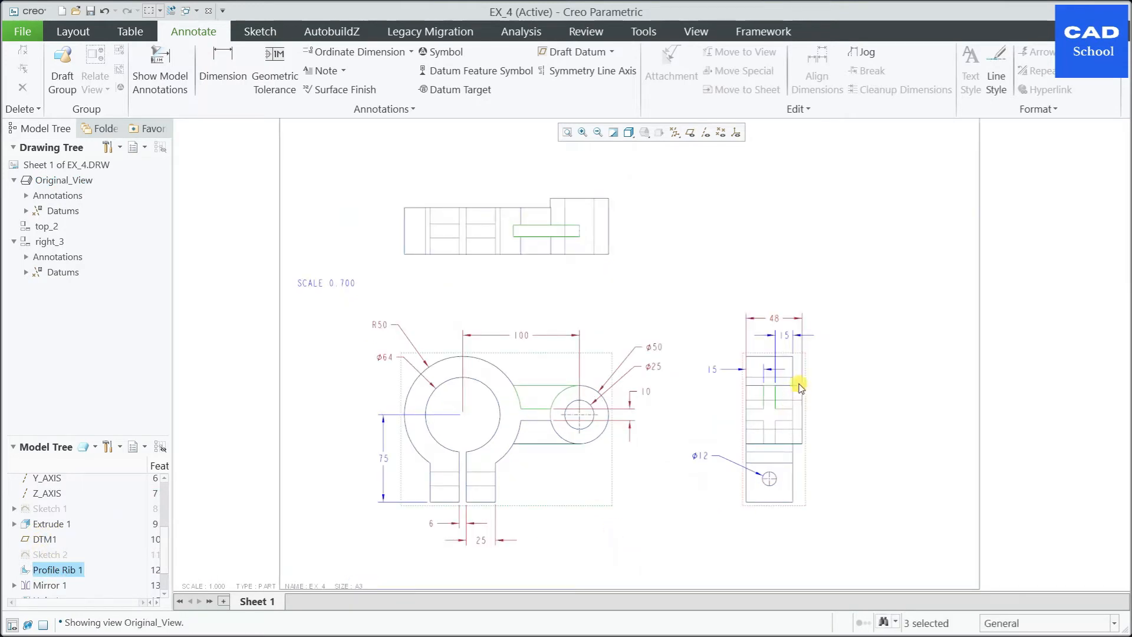
pyautogui.click(801, 376)
# Step: Show the dimensions of Hole 1 in the right view
pyautogui.scroll(-1, 151, 518)
pyautogui.click(45, 560)
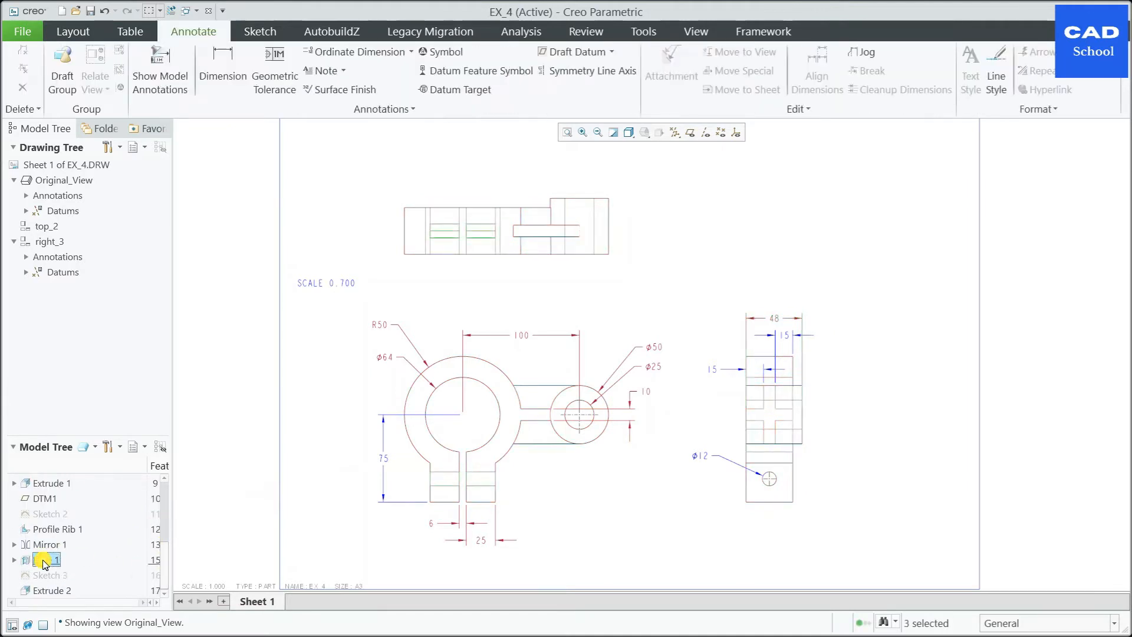
pyautogui.rightClick(43, 559)
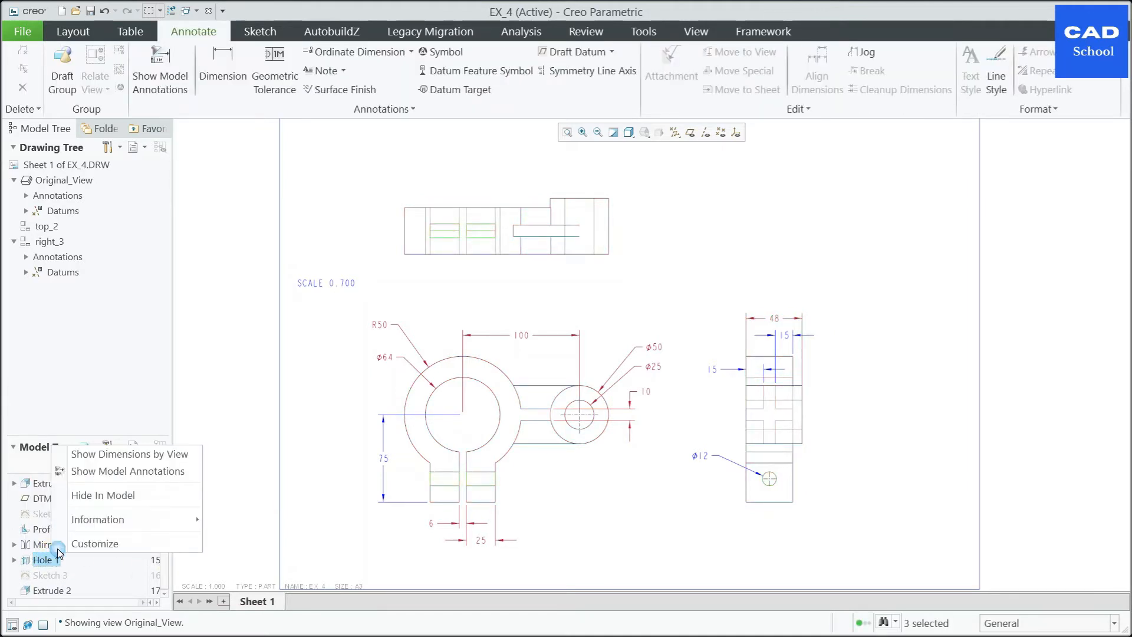
pyautogui.click(122, 455)
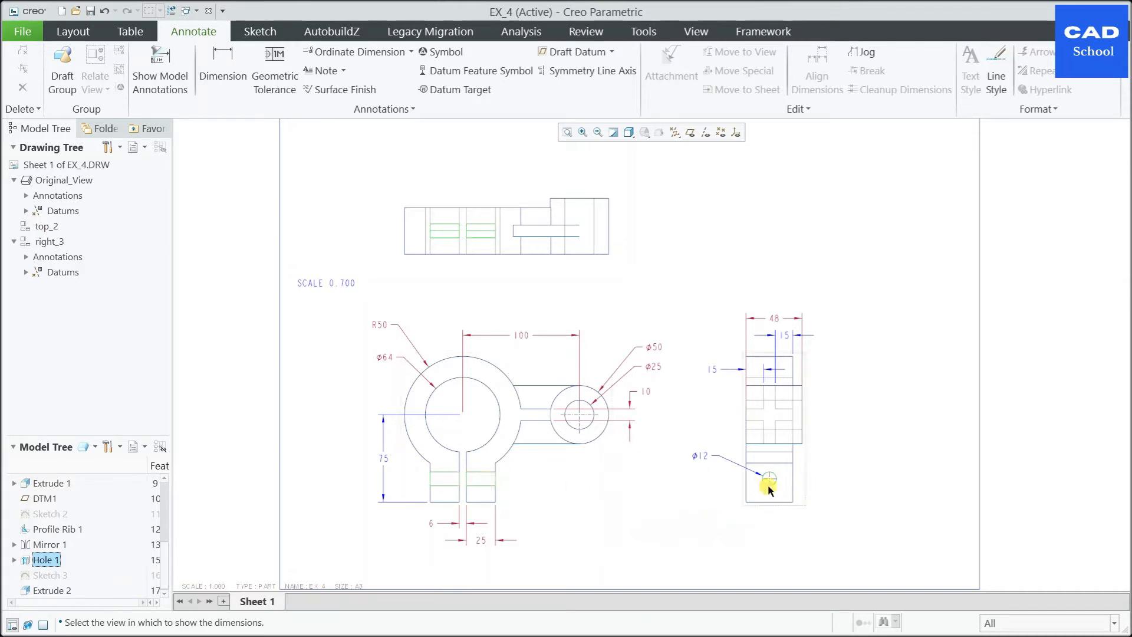
pyautogui.click(786, 484)
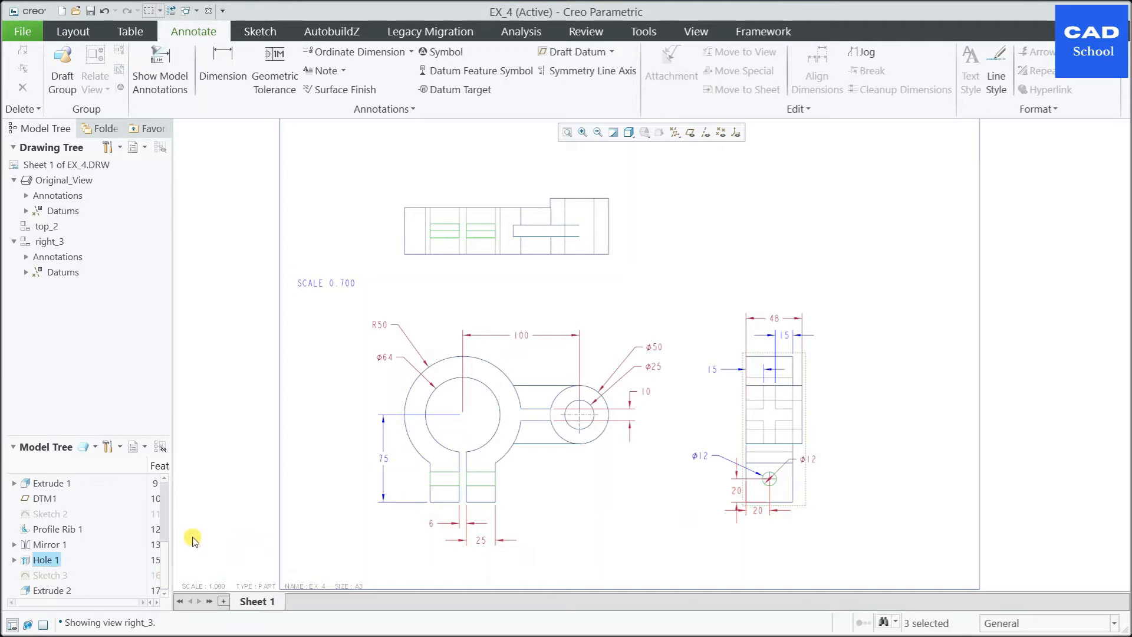
# Step: Show the dimensions of Extrude 2 in the top view
pyautogui.click(44, 590)
pyautogui.rightClick(41, 590)
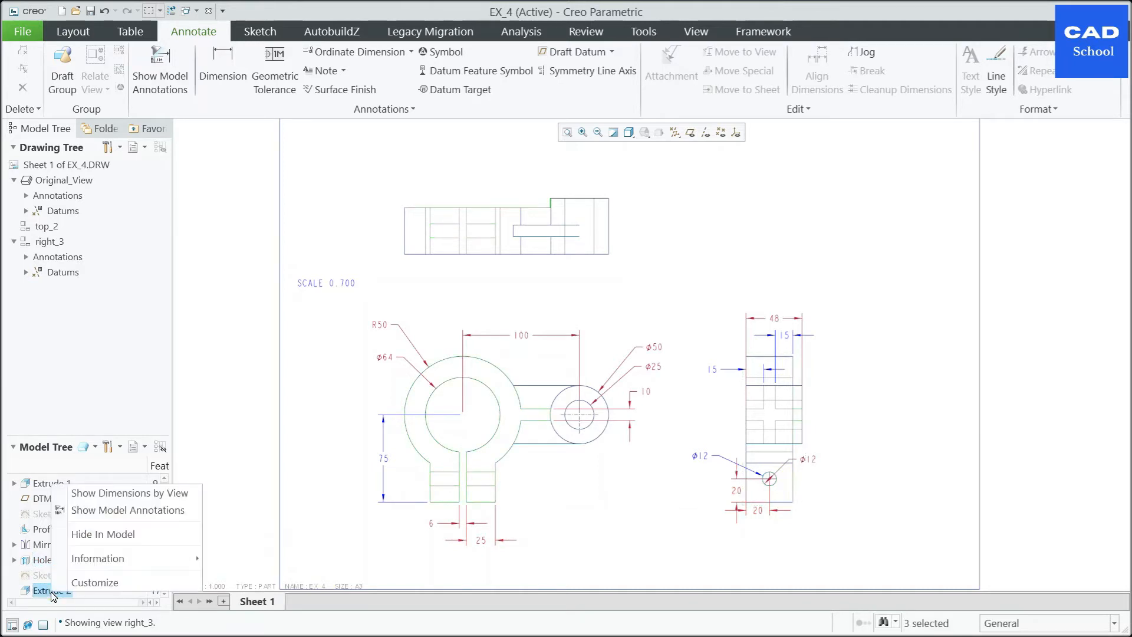
pyautogui.click(112, 494)
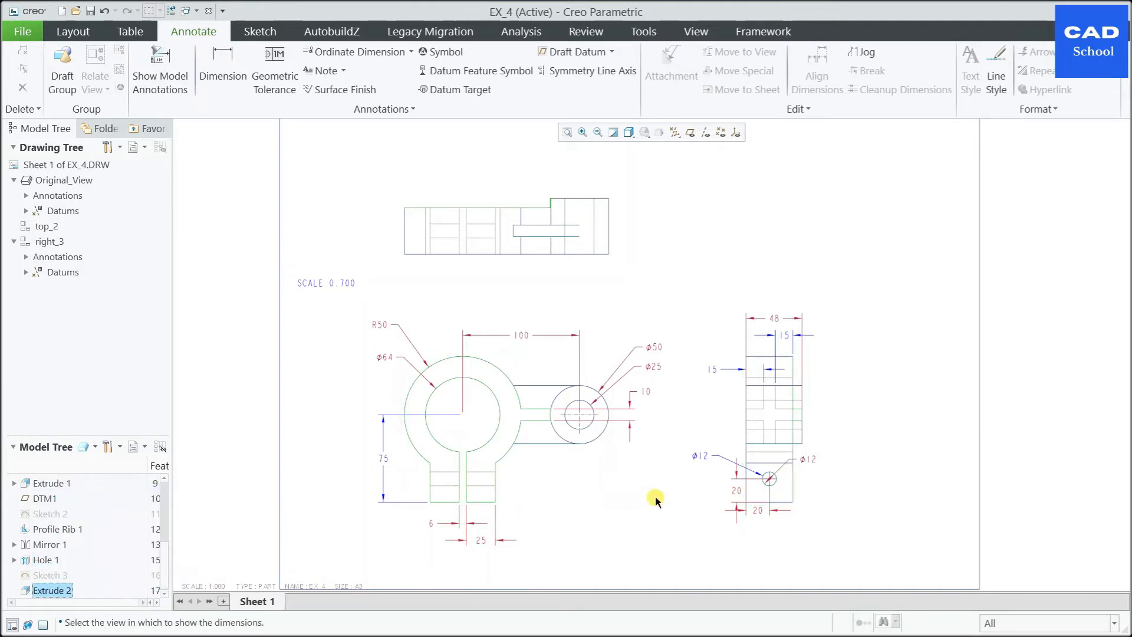
pyautogui.click(517, 204)
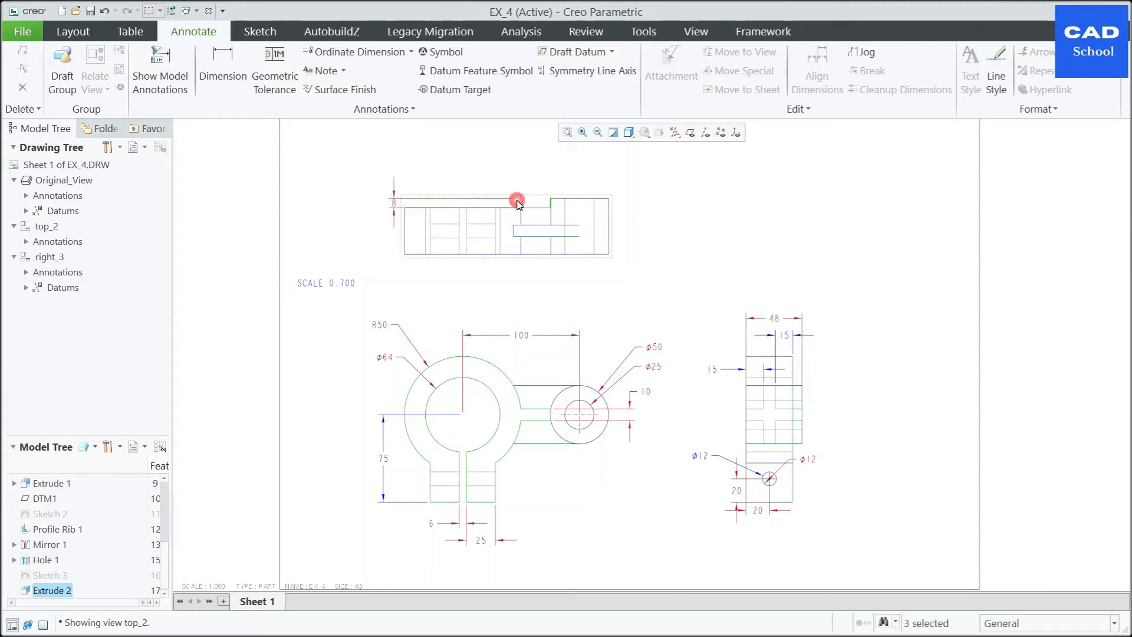
pyautogui.click(791, 254)
pyautogui.scroll(2, 592, 219)
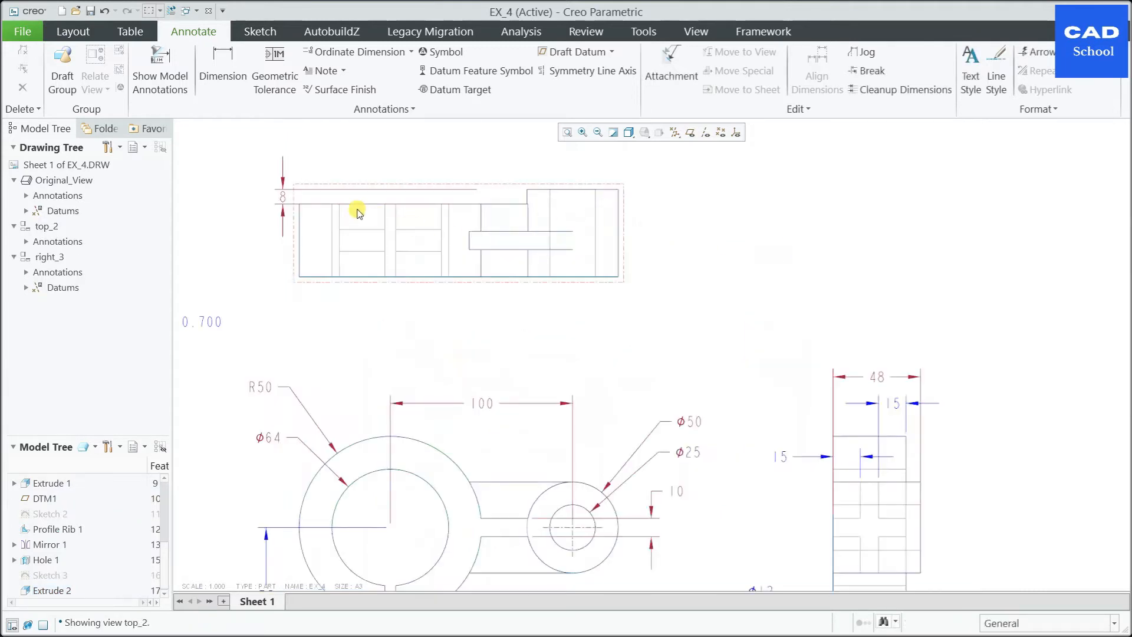
pyautogui.click(283, 195)
pyautogui.scroll(-2, 782, 283)
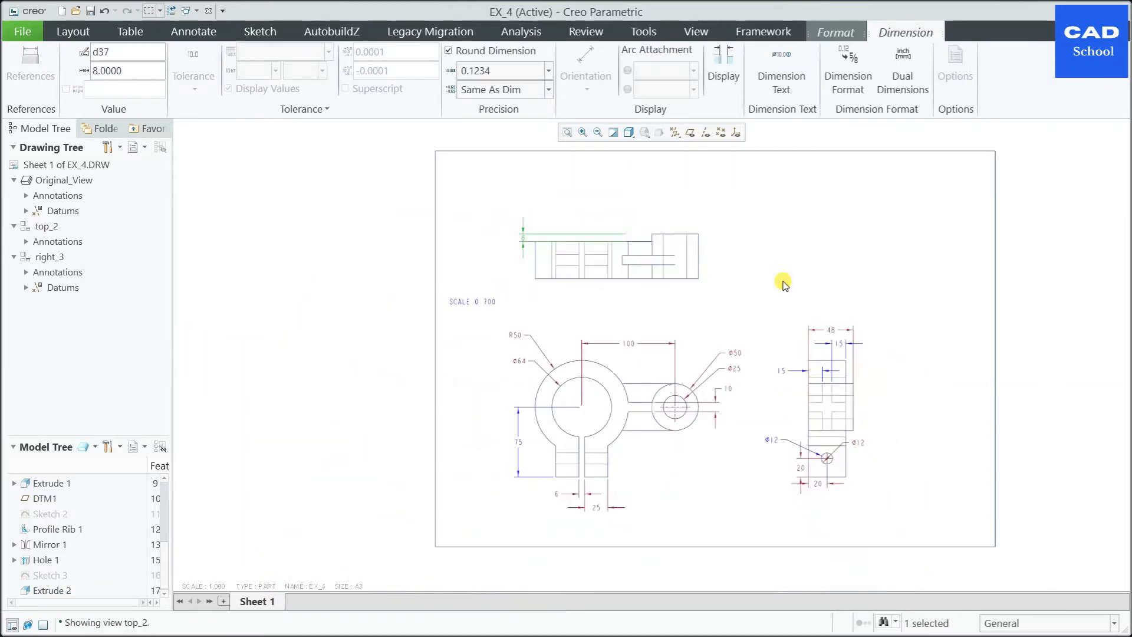
# Step: Move the small hole's horizontal and vertical position dimensions farther away from the outline of the right view
pyautogui.scroll(-1, 782, 283)
pyautogui.scroll(4, 848, 518)
pyautogui.click(908, 396)
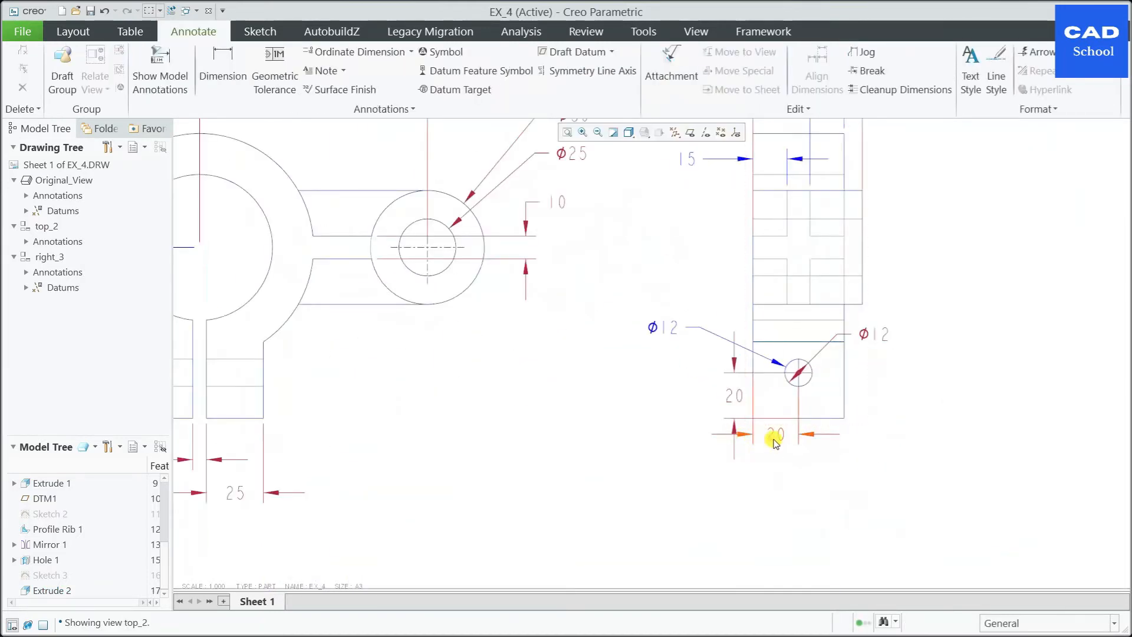
pyautogui.click(774, 443)
pyautogui.moveTo(782, 437); pyautogui.dragTo(781, 464)
pyautogui.click(914, 469)
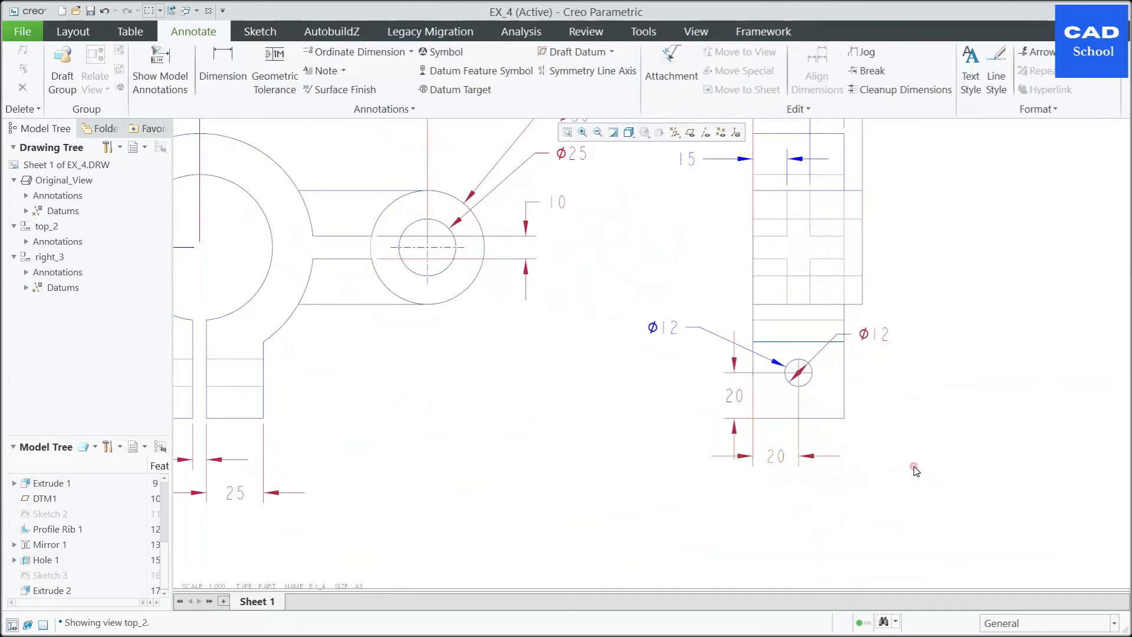
pyautogui.click(736, 403)
pyautogui.moveTo(736, 403); pyautogui.dragTo(725, 403)
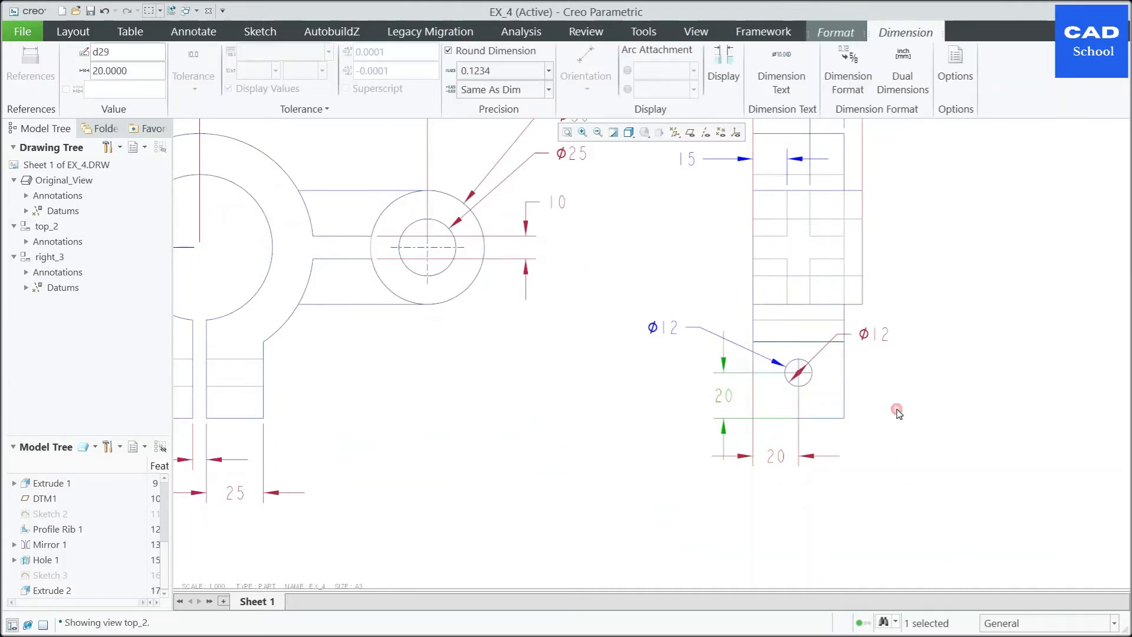
pyautogui.click(896, 406)
# Step: Delete the duplicate Ø12 dimension on the right side of the small hole in the right view
pyautogui.click(870, 338)
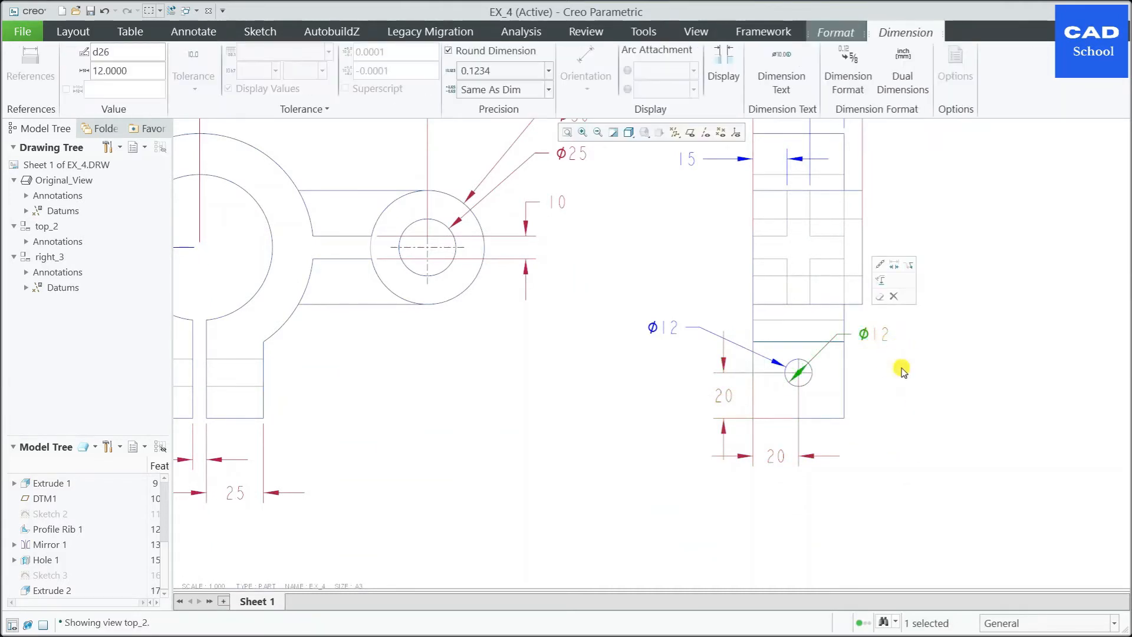
pyautogui.click(893, 296)
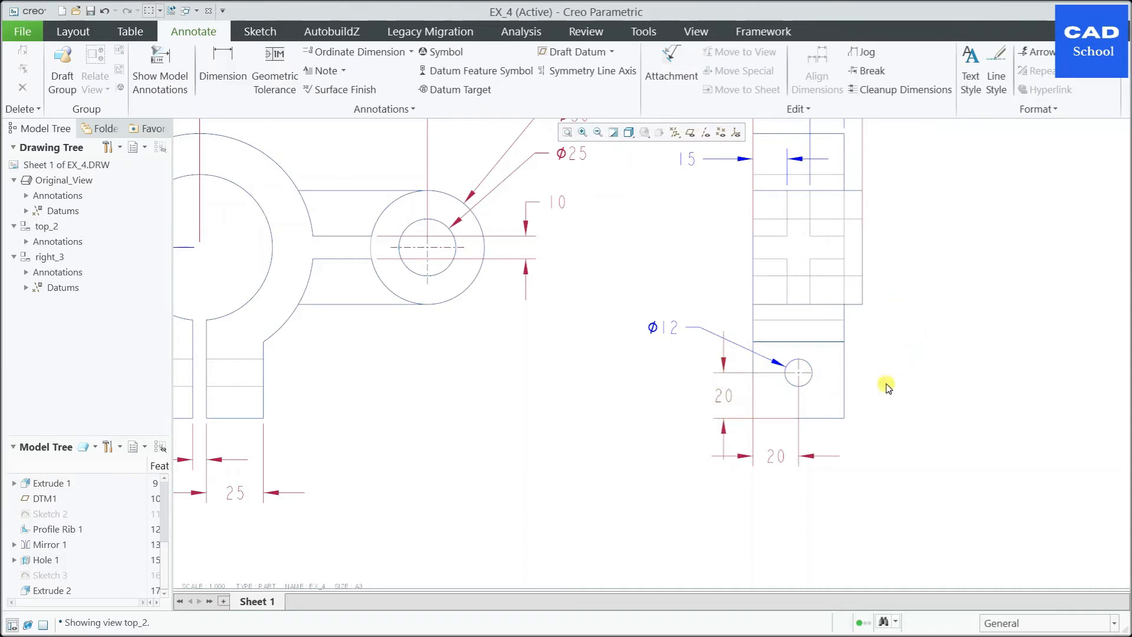
pyautogui.scroll(-3, 887, 386)
pyautogui.scroll(2, 841, 383)
pyautogui.scroll(-2, 804, 371)
pyautogui.scroll(1, 859, 384)
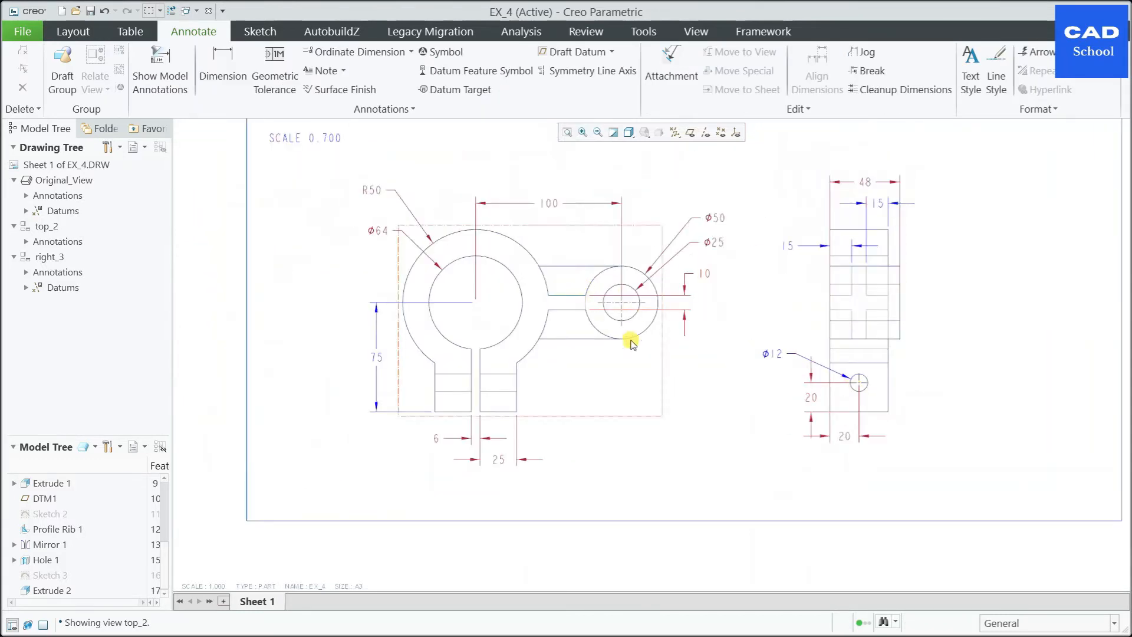
pyautogui.scroll(-1, 582, 540)
# Step: Delete the 25 dimension below the front view and dimension the full width across the outer edges of the two clamp lugs instead
pyautogui.click(548, 528)
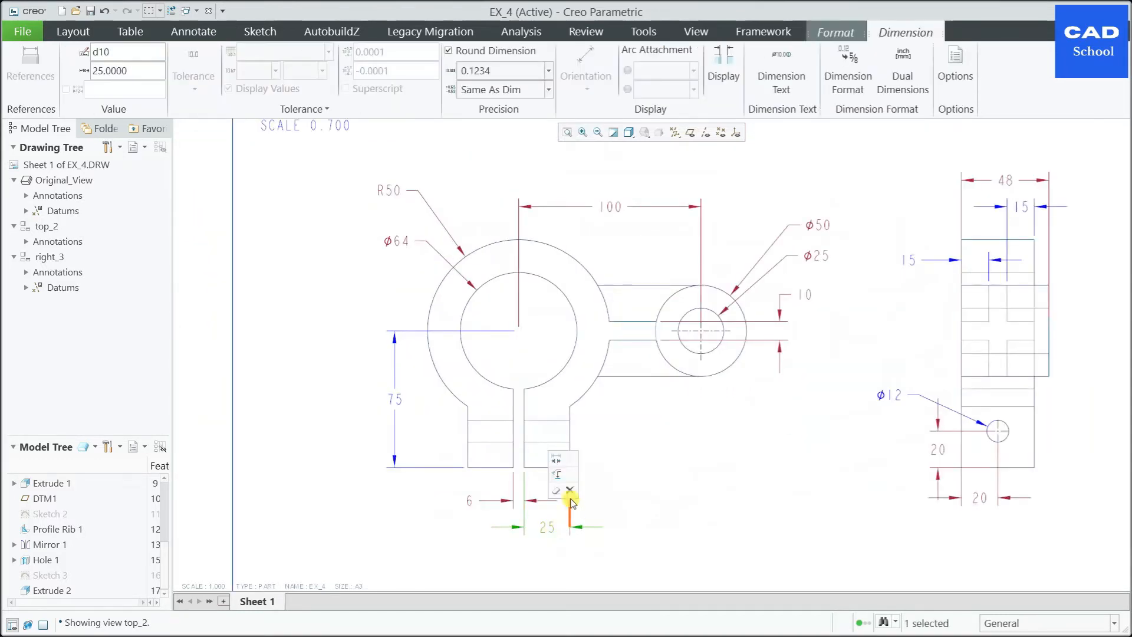
pyautogui.click(606, 500)
pyautogui.click(222, 64)
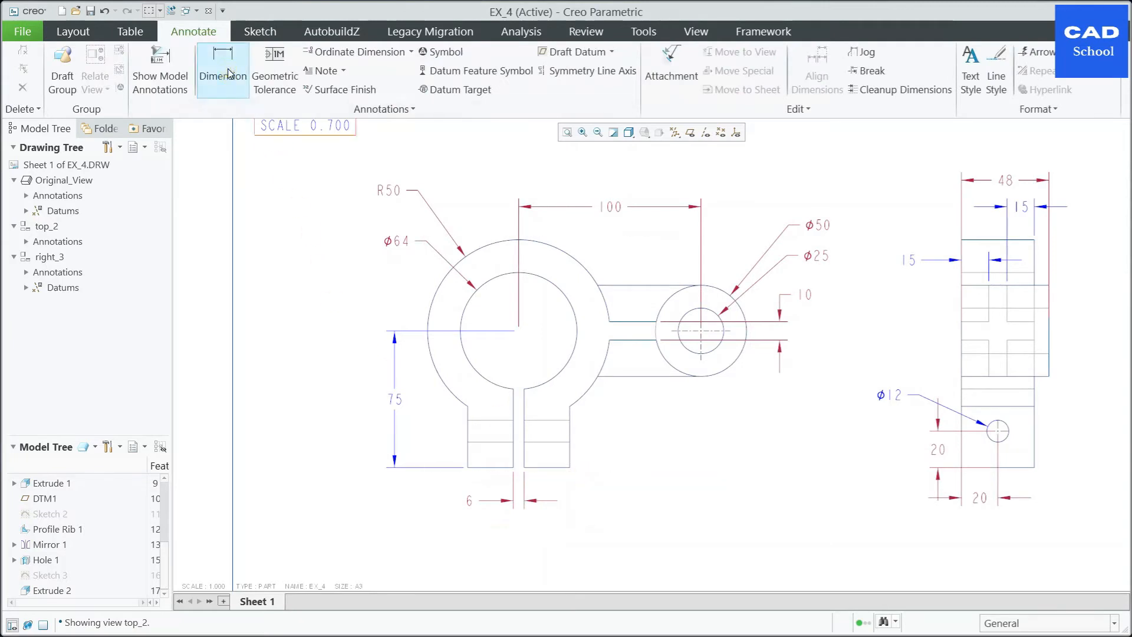
pyautogui.click(467, 454)
pyautogui.keyDown('ctrl'); pyautogui.click(570, 460); pyautogui.keyUp('ctrl')
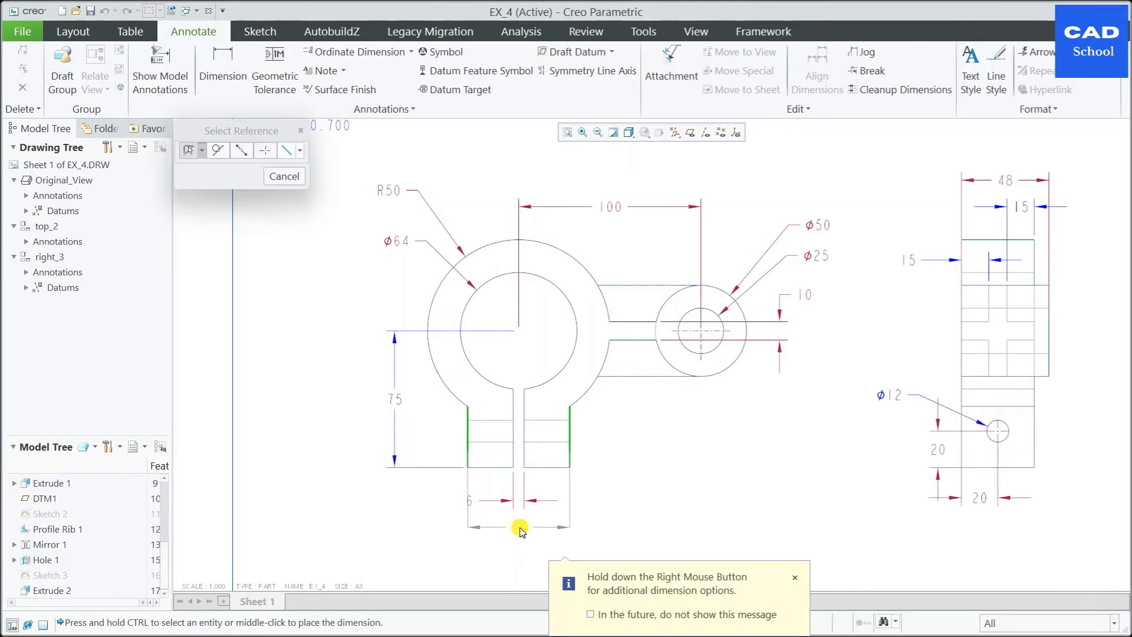
pyautogui.middleClick(518, 524)
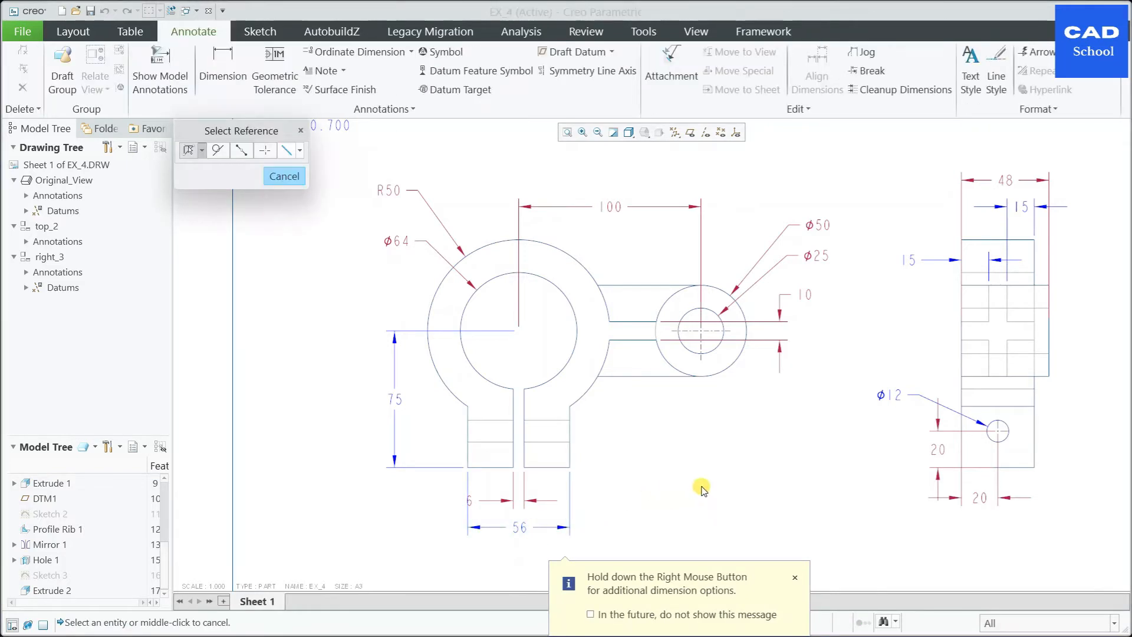
pyautogui.scroll(3, 782, 453)
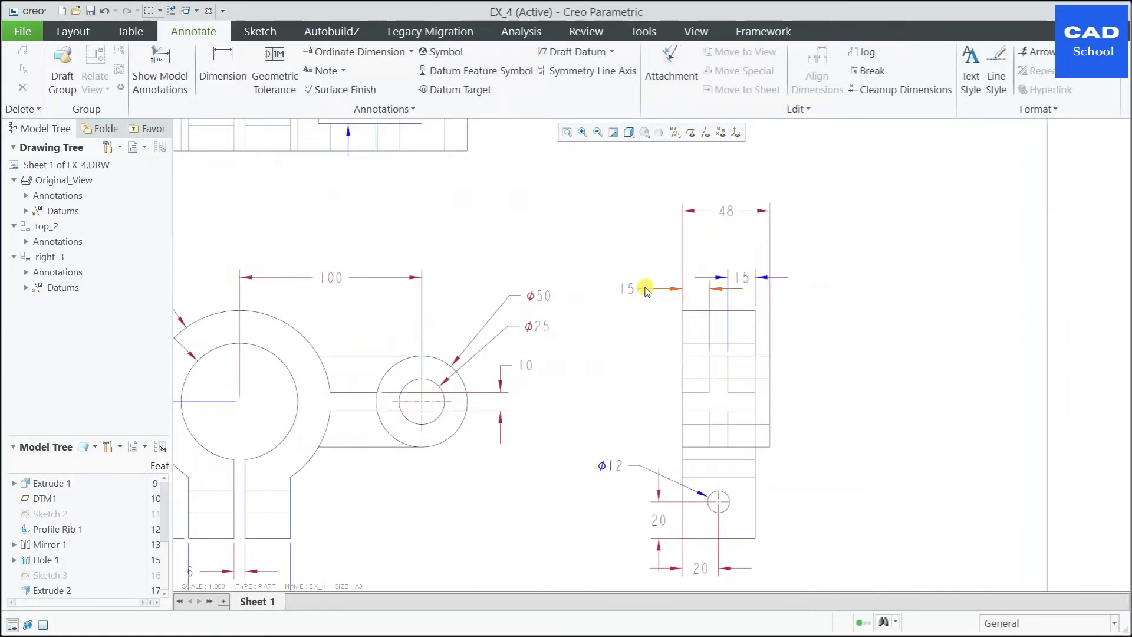
# Step: Transfer the left 15 dimension of the right view to the top view and place its text just below the outline near the rib end
pyautogui.click(627, 293)
pyautogui.click(633, 236)
pyautogui.scroll(3, 675, 339)
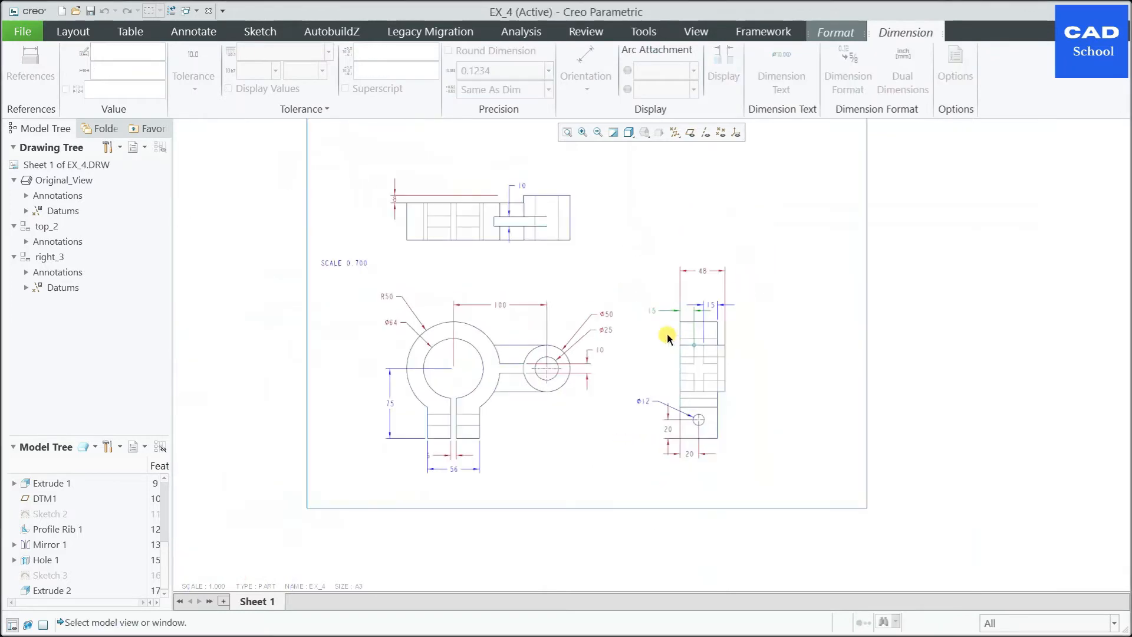
pyautogui.scroll(-1, 579, 240)
pyautogui.click(547, 229)
pyautogui.scroll(-4, 479, 245)
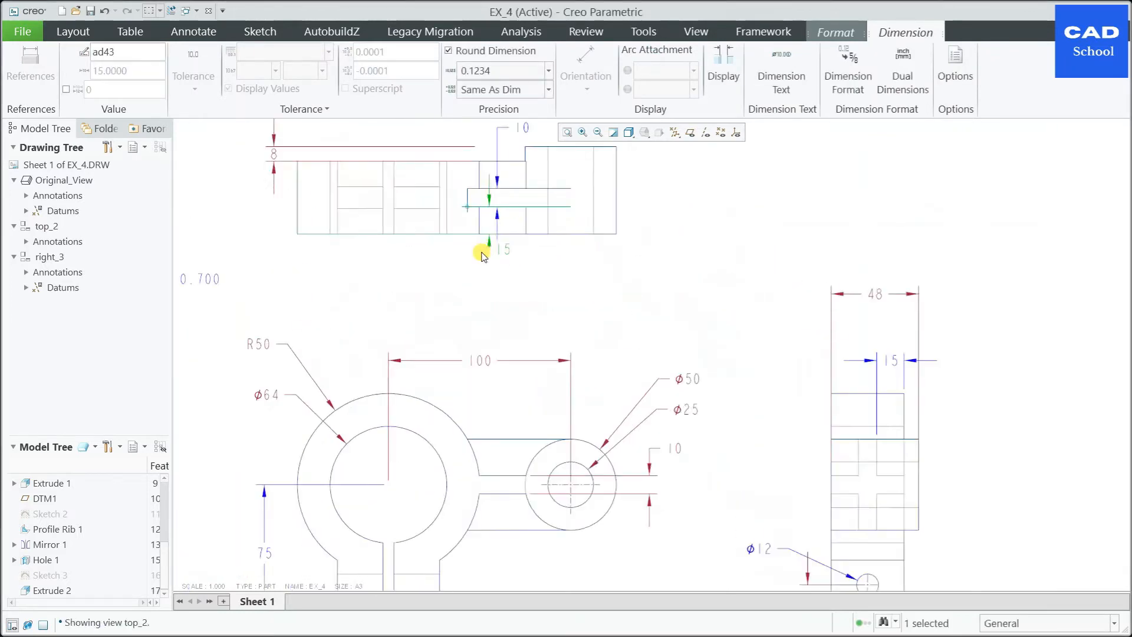
pyautogui.moveTo(517, 245)
pyautogui.mouseDown()
pyautogui.moveTo(468, 261)
pyautogui.moveTo(487, 261)
pyautogui.mouseUp()
pyautogui.scroll(3, 489, 259)
pyautogui.click(483, 259)
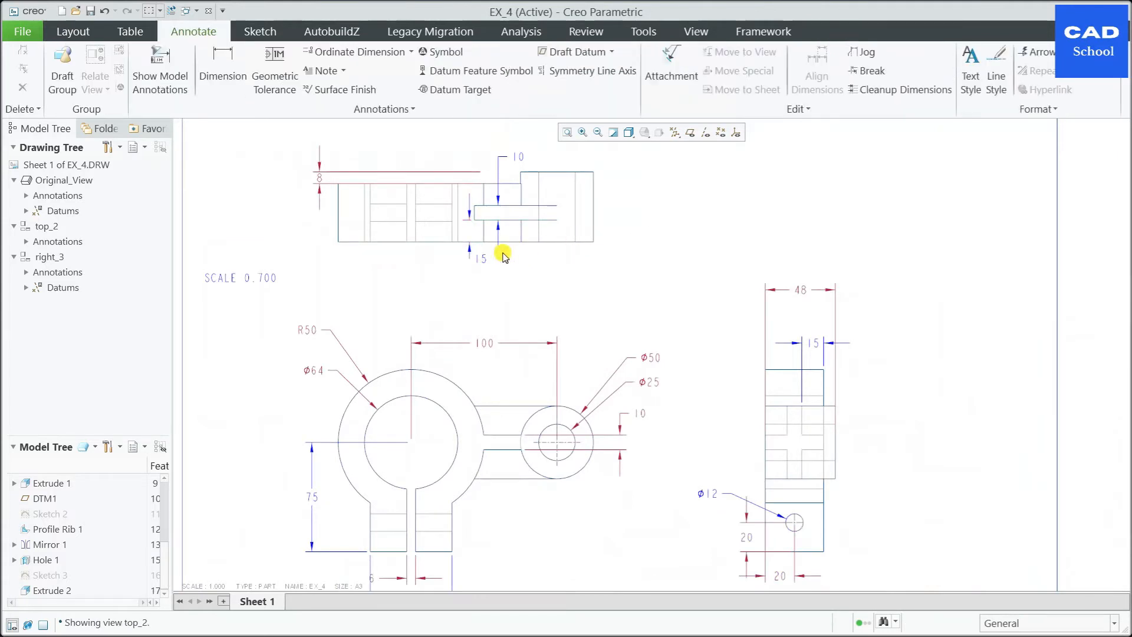
pyautogui.scroll(-1, 502, 255)
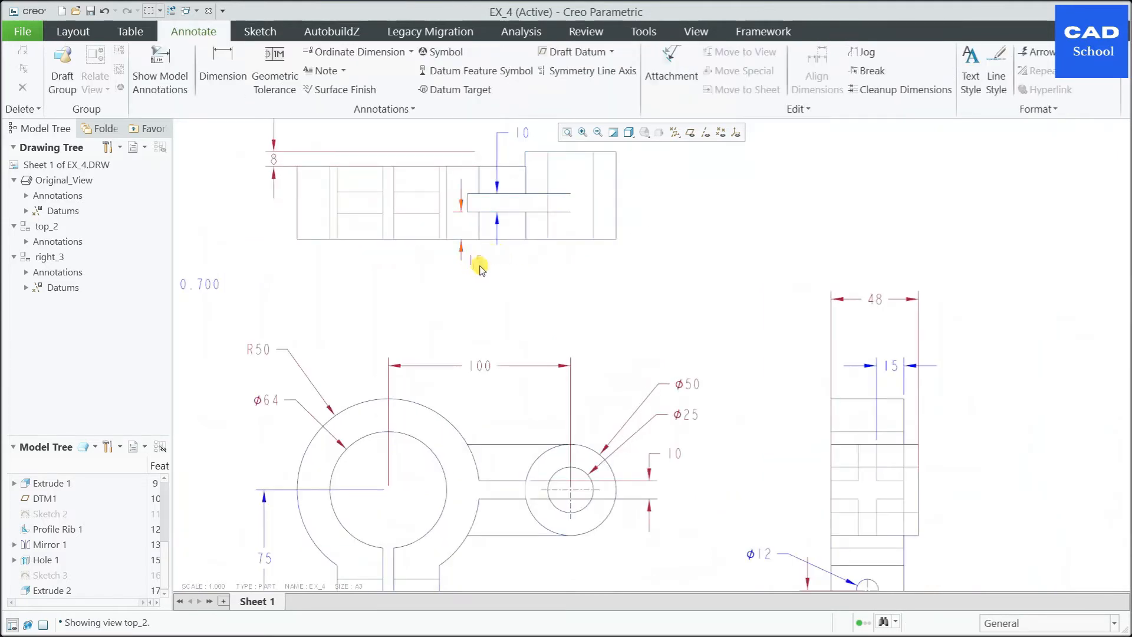
pyautogui.click(481, 264)
pyautogui.moveTo(480, 266); pyautogui.dragTo(478, 269)
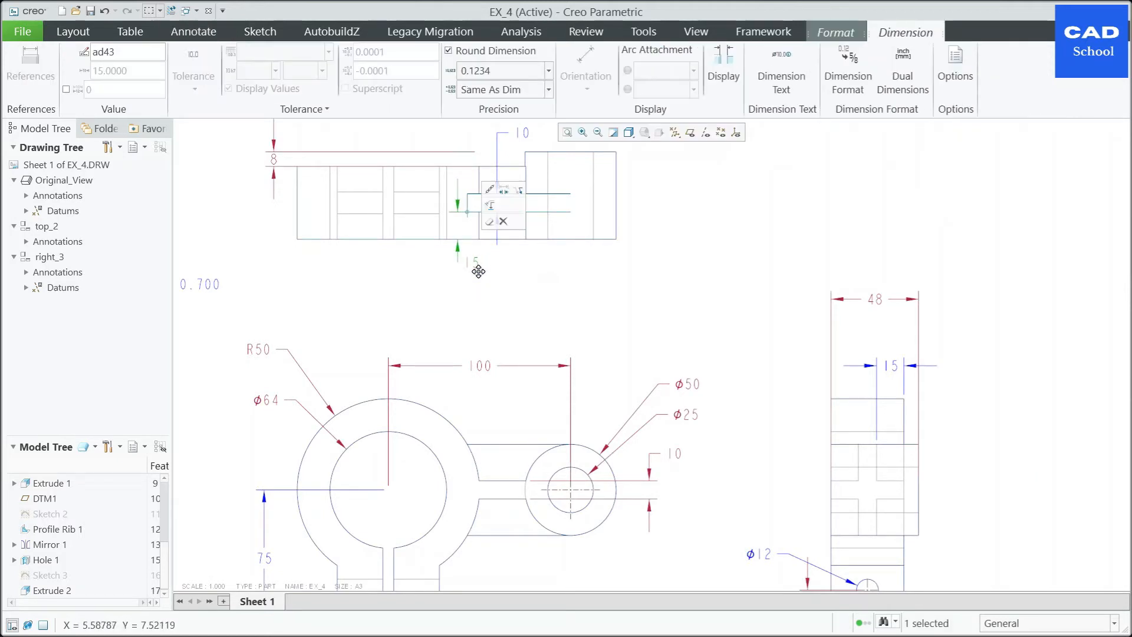
pyautogui.click(613, 290)
# Step: Transfer the remaining 15 dimension of the right view to the top view and place its text above the outline near the rib end
pyautogui.click(890, 373)
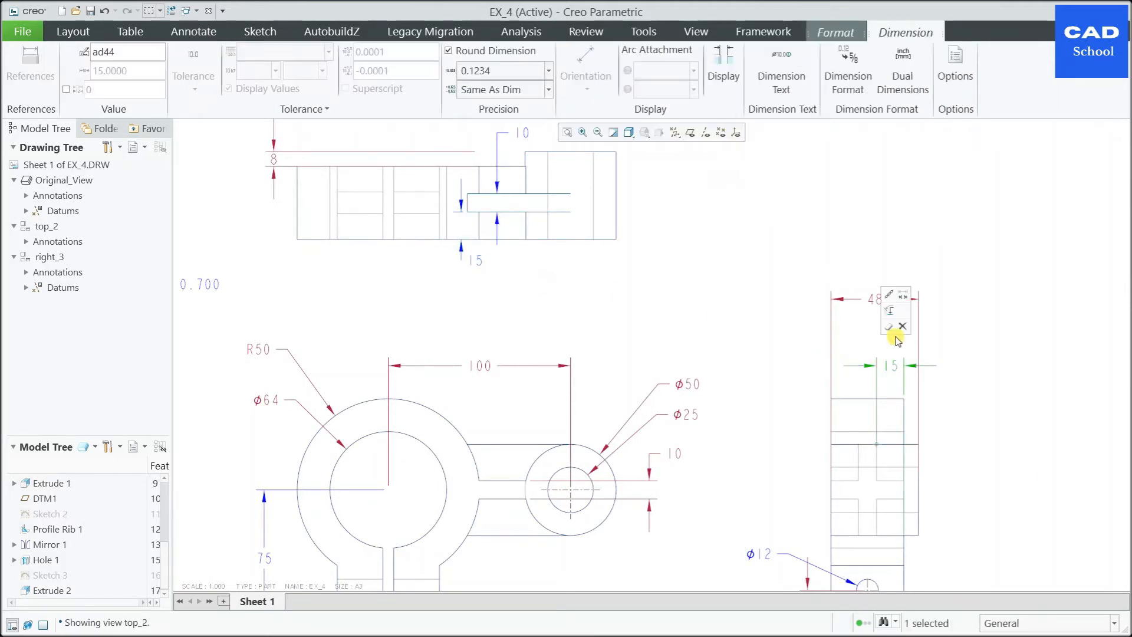
pyautogui.scroll(4, 617, 325)
pyautogui.scroll(-4, 602, 279)
pyautogui.click(601, 278)
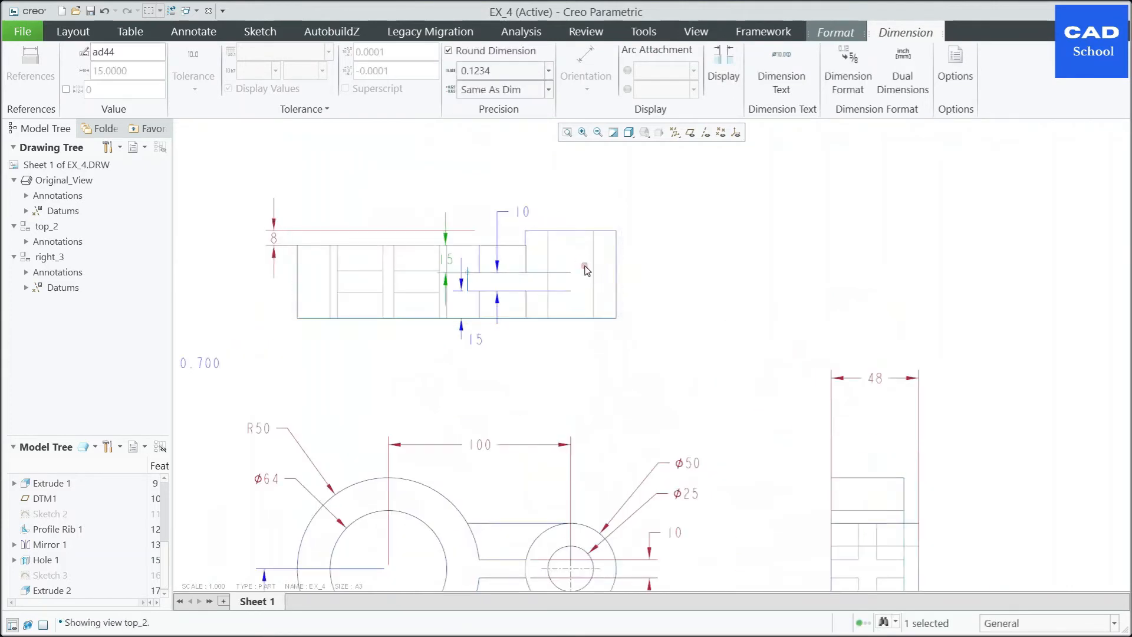
pyautogui.scroll(2, 458, 272)
pyautogui.moveTo(454, 264); pyautogui.dragTo(469, 171)
pyautogui.click(762, 311)
pyautogui.scroll(-3, 796, 359)
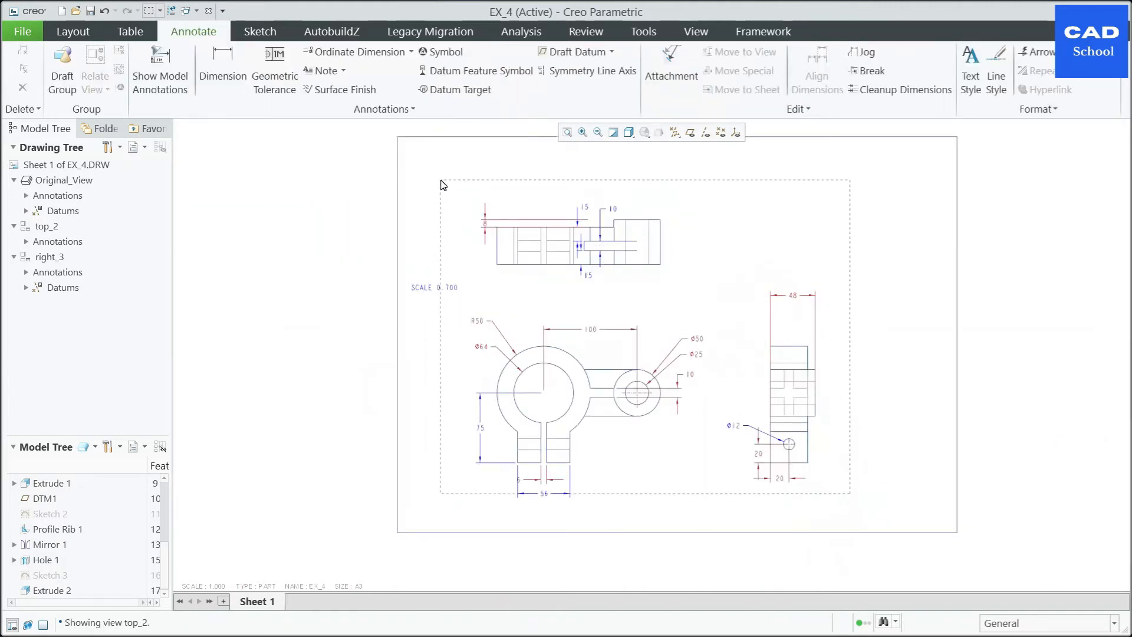
# Step: Clean up the dimensions of all views, spacing them from the view outline with offset 0.500 and increment 0.400
pyautogui.hotkey('ctrl', 'a')
pyautogui.scroll(3, 707, 220)
pyautogui.rightClick(740, 220)
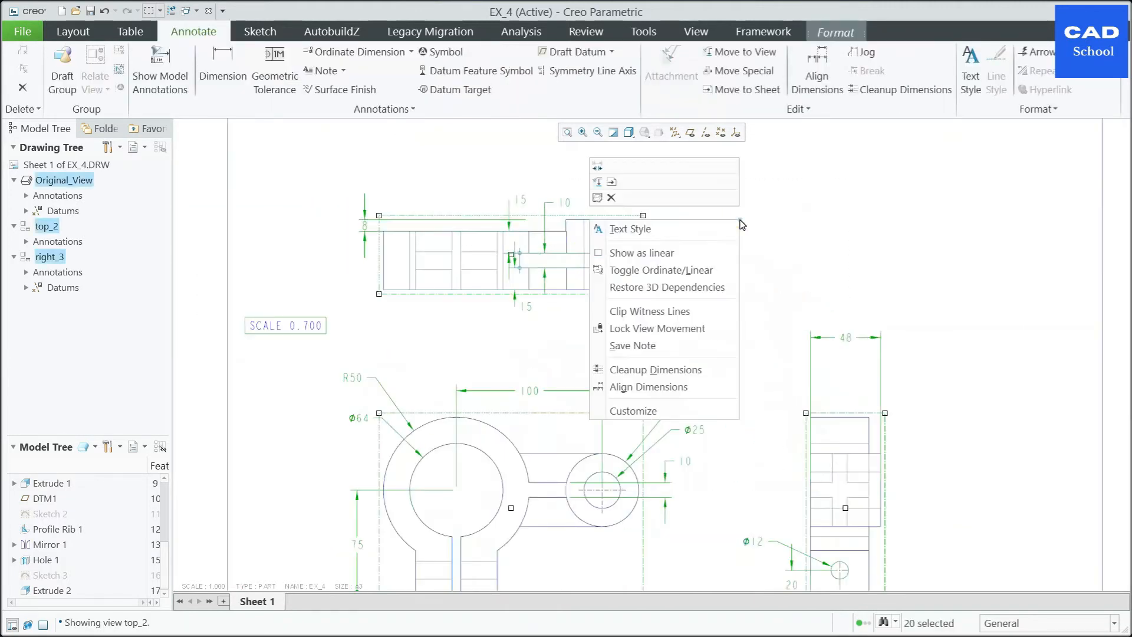
pyautogui.click(650, 369)
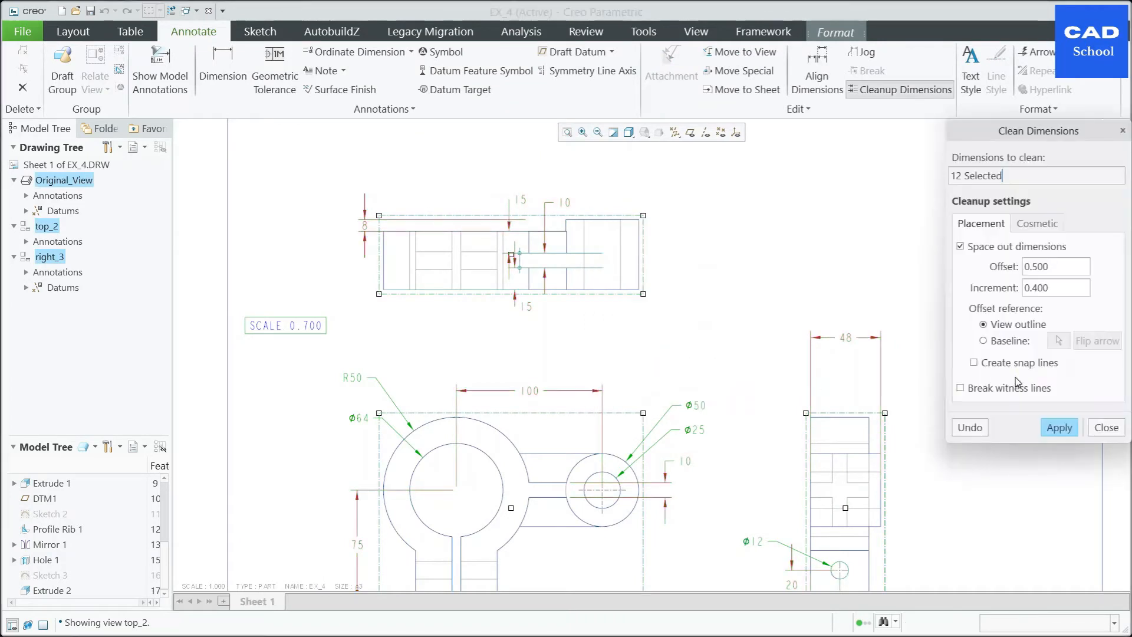
pyautogui.click(1056, 429)
pyautogui.scroll(-2, 688, 301)
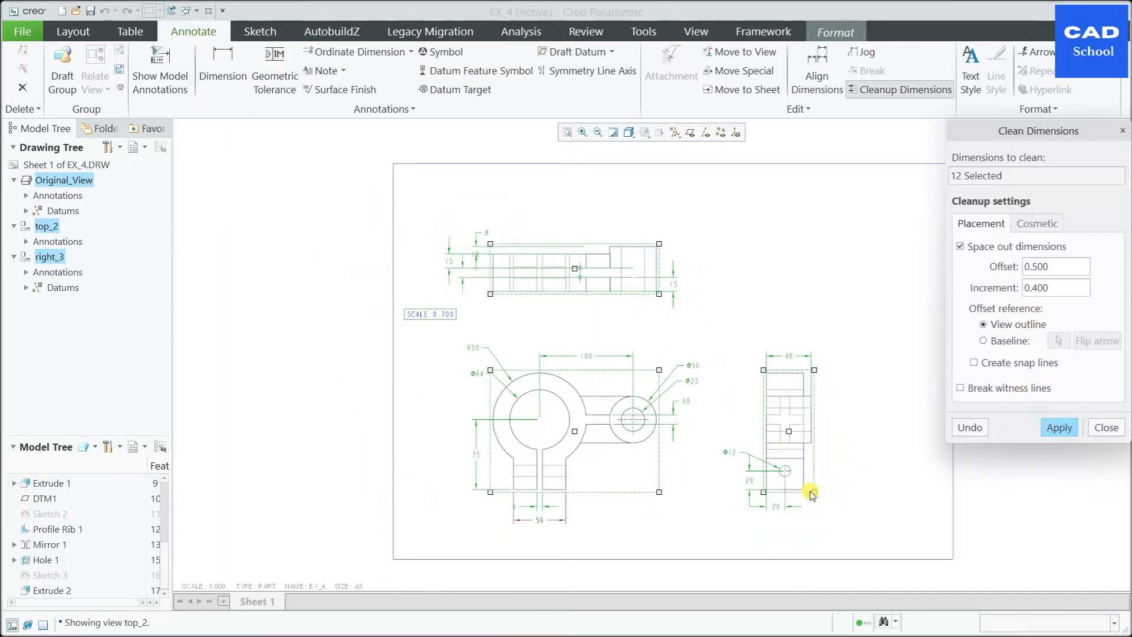
pyautogui.click(1116, 437)
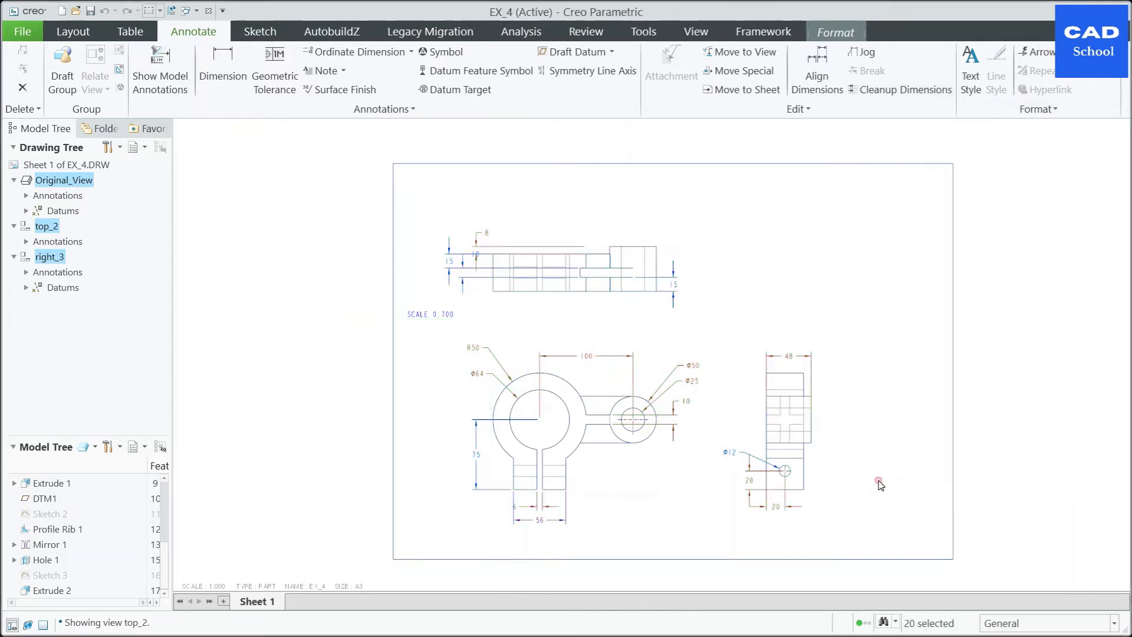
pyautogui.click(864, 480)
# Step: Shift the Ø12 label slightly up in the right view and the Ø64 label slightly up and outward in the front view
pyautogui.scroll(1, 860, 475)
pyautogui.scroll(2, 772, 463)
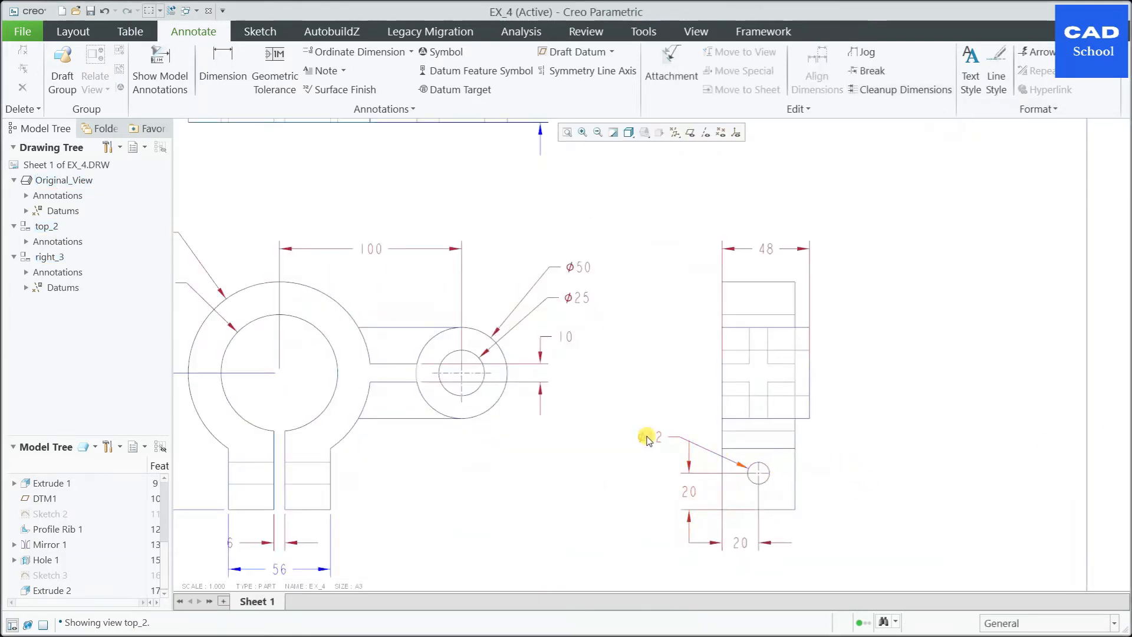
pyautogui.click(648, 439)
pyautogui.moveTo(649, 437); pyautogui.dragTo(660, 421)
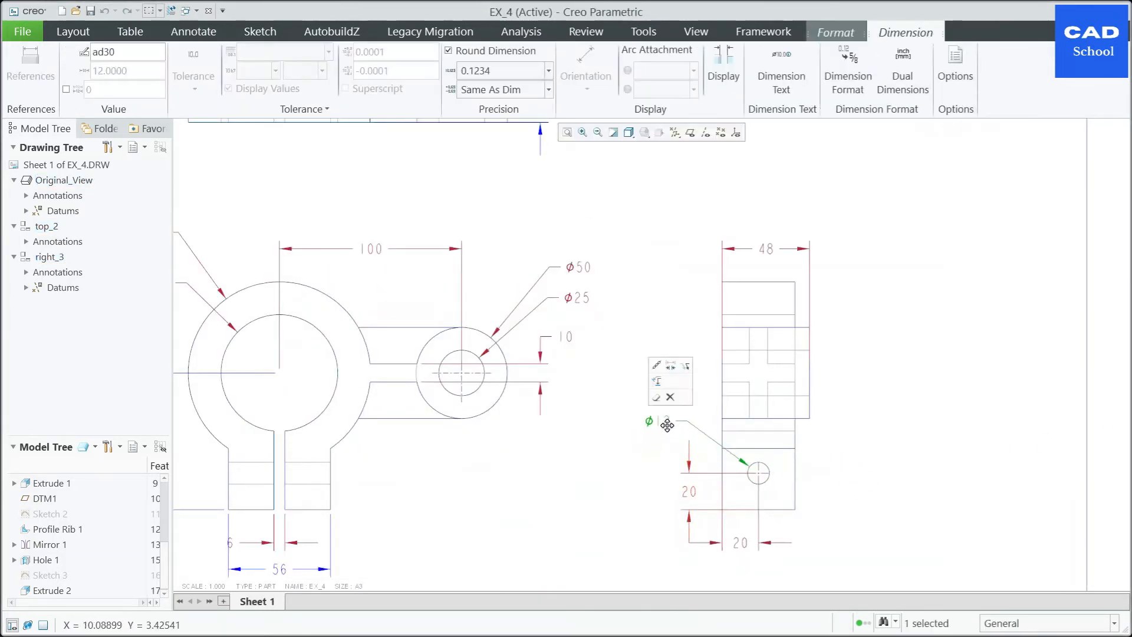
pyautogui.click(601, 430)
pyautogui.scroll(-2, 601, 430)
pyautogui.scroll(1, 339, 403)
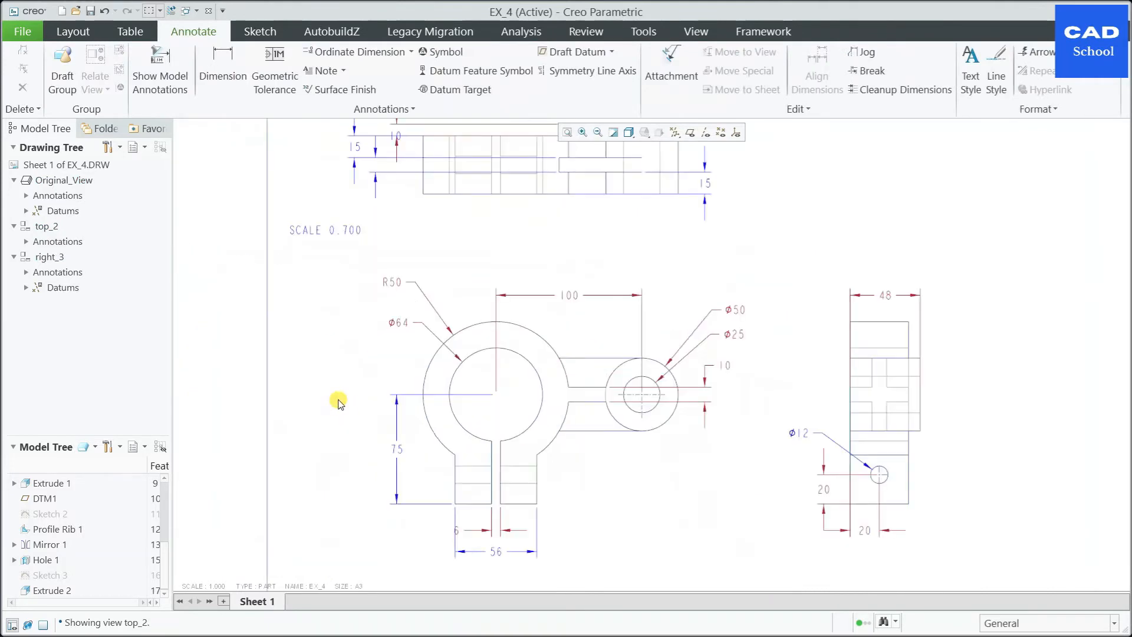
pyautogui.moveTo(405, 332); pyautogui.dragTo(399, 321)
pyautogui.click(345, 348)
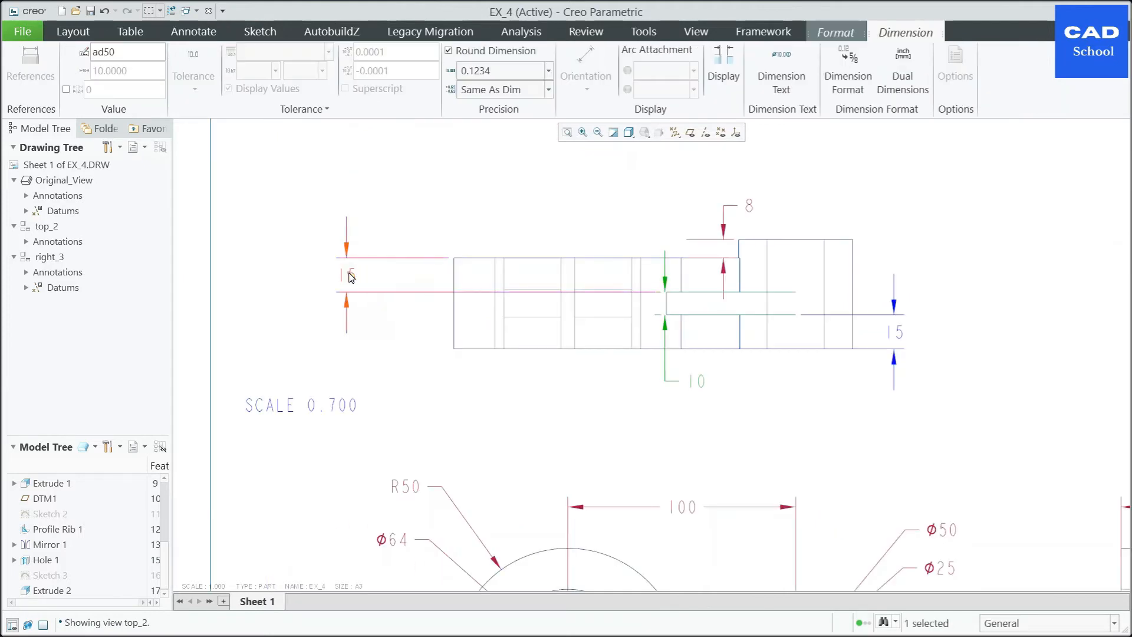
# Step: Move the 15 dimension from the left side of the top view to the rib end, with its text above the outline level with the 8
pyautogui.click(358, 280)
pyautogui.moveTo(359, 281); pyautogui.dragTo(676, 221)
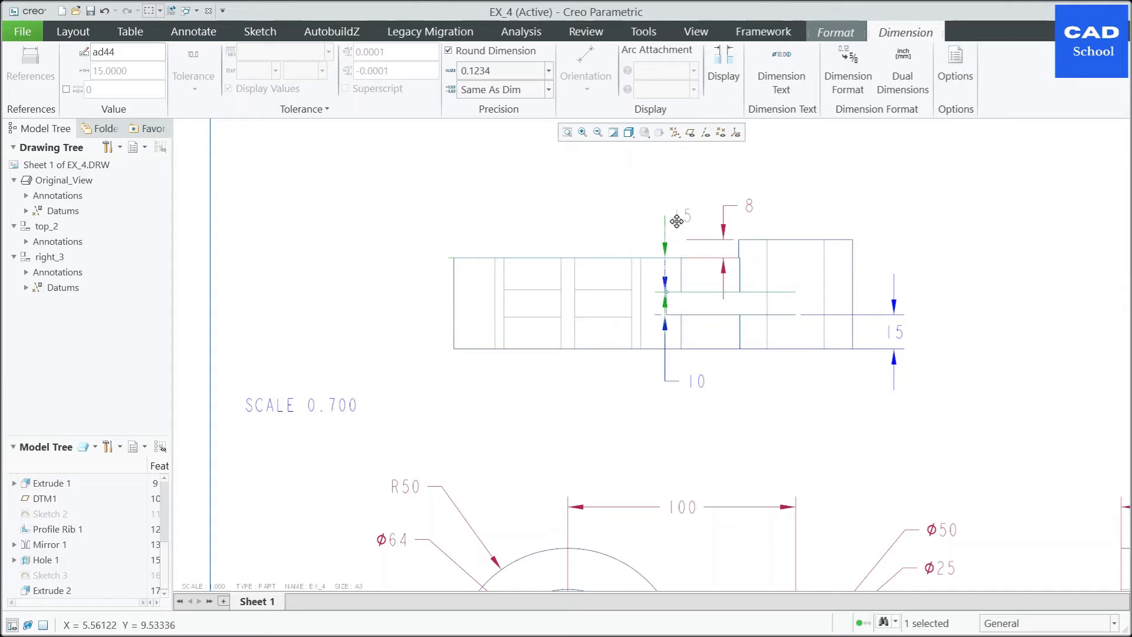
pyautogui.moveTo(677, 211); pyautogui.dragTo(677, 209)
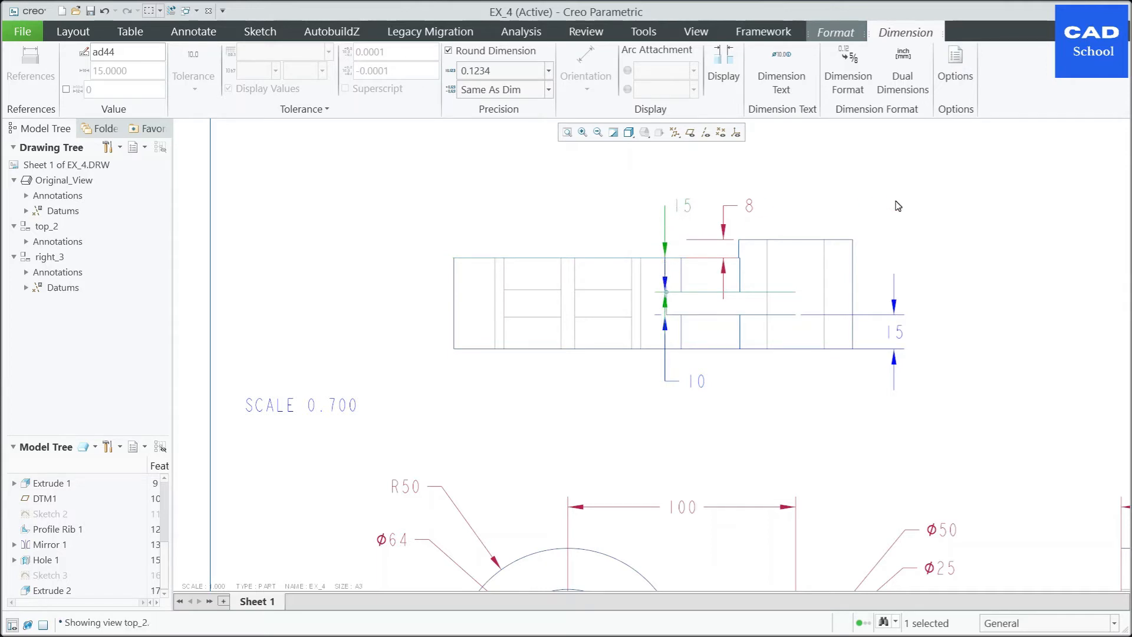
pyautogui.click(894, 202)
pyautogui.scroll(2, 711, 377)
pyautogui.scroll(1, 711, 377)
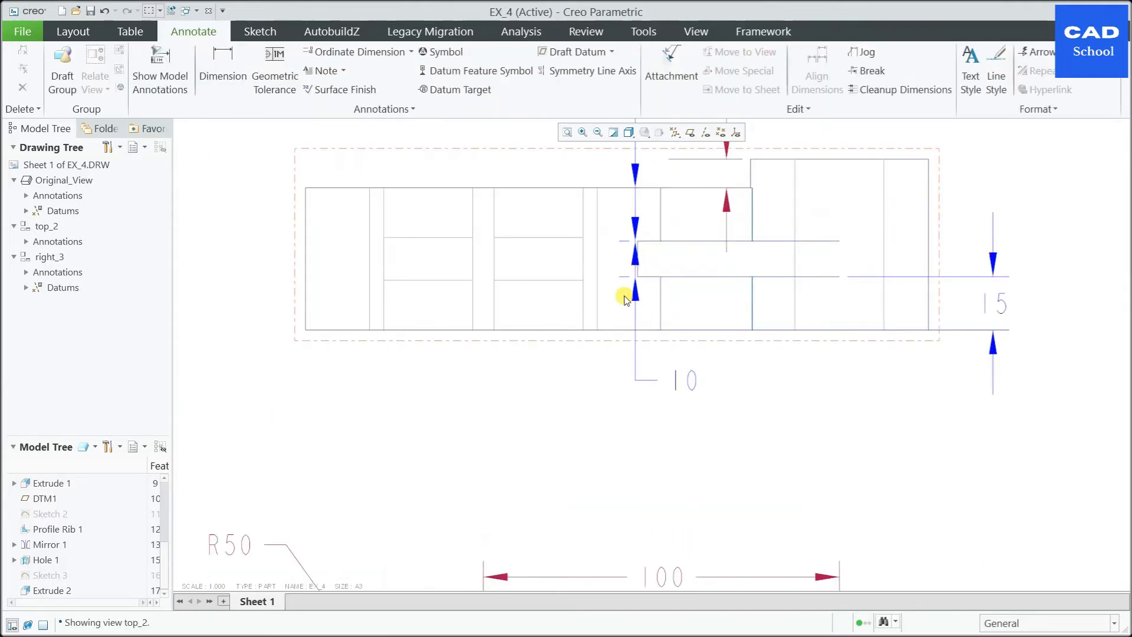
# Step: Move the top view's 10 dimension just outside the rib end and remove the 8 dimension from that view
pyautogui.click(648, 242)
pyautogui.scroll(-2, 652, 244)
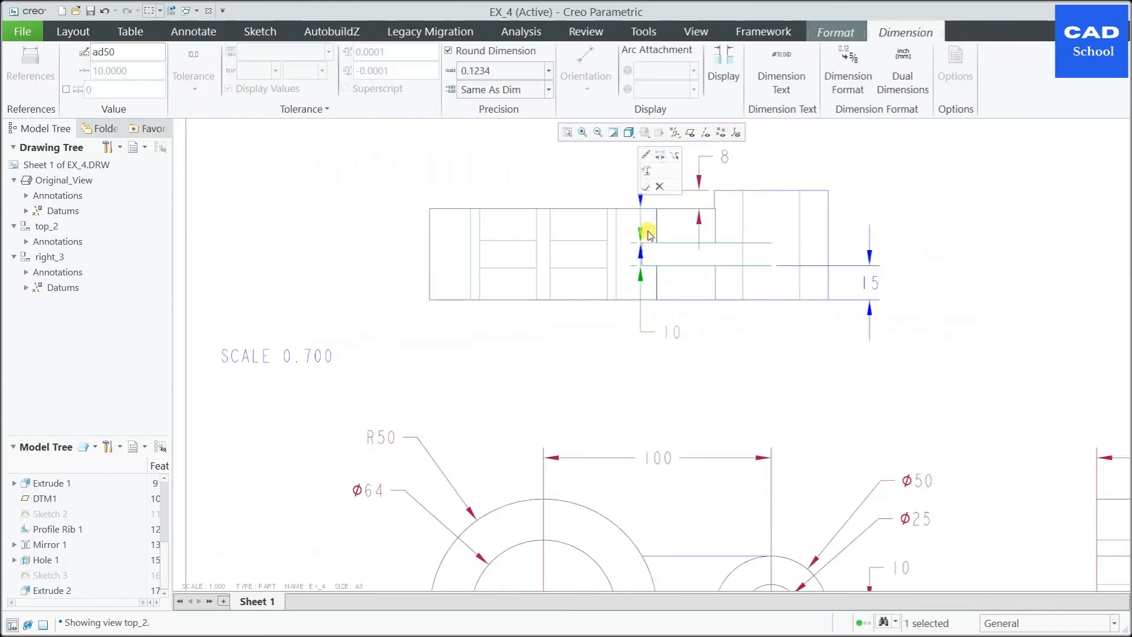
pyautogui.moveTo(646, 229); pyautogui.dragTo(630, 248)
pyautogui.click(611, 371)
pyautogui.scroll(-1, 625, 312)
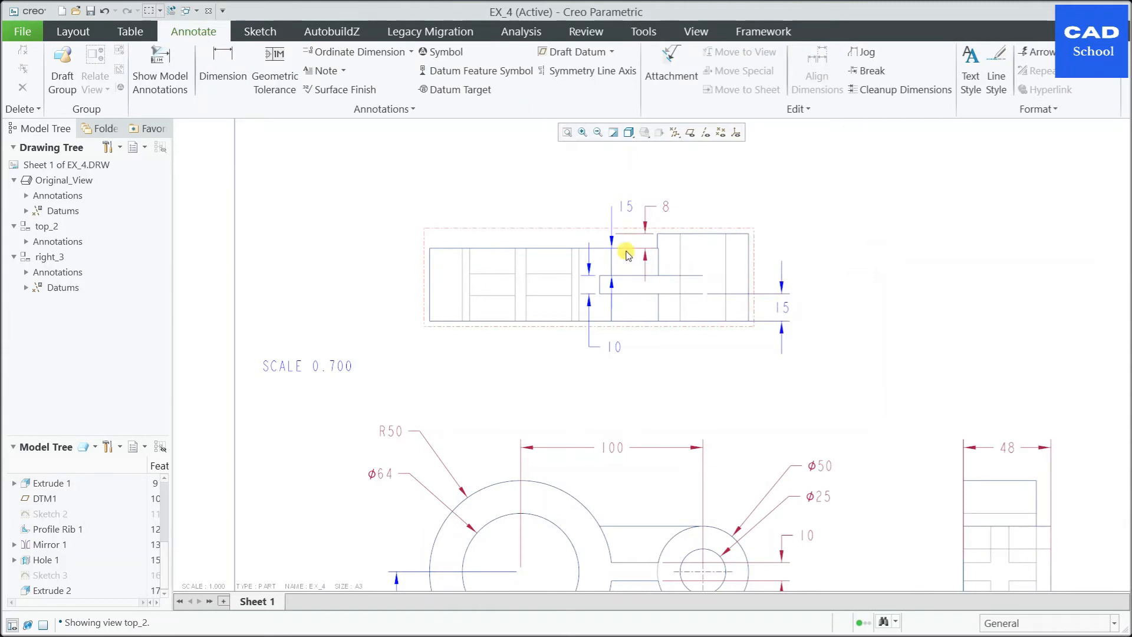
pyautogui.click(611, 238)
pyautogui.click(633, 198)
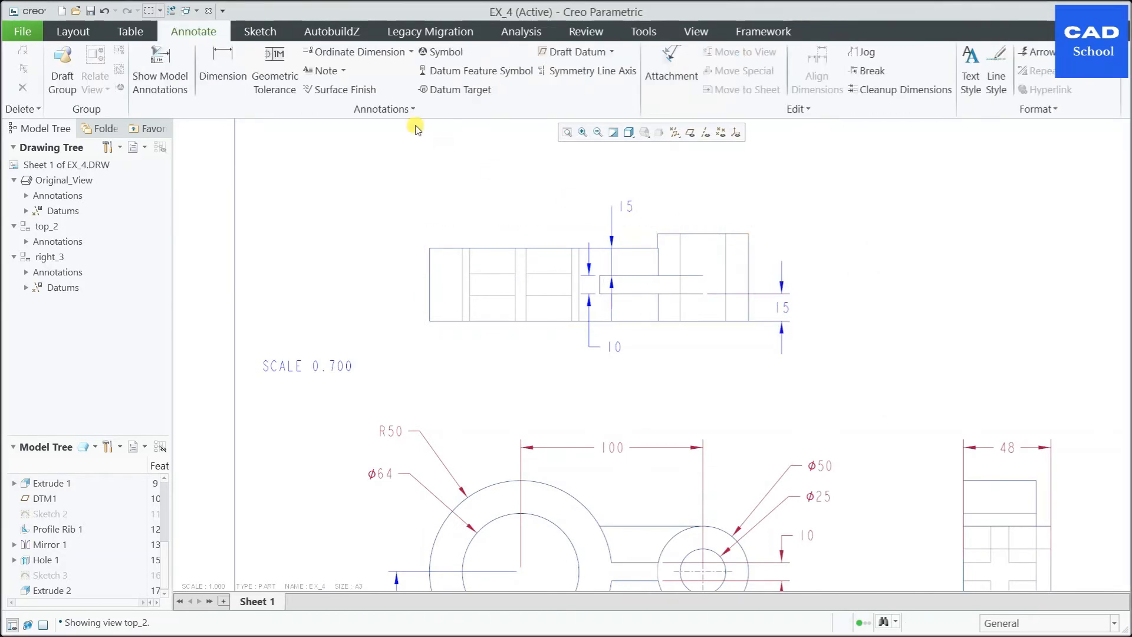
# Step: Dimension the boss's full height in the top view between its upper and lower edges, placed outside the 15 dimension
pyautogui.click(225, 68)
pyautogui.click(740, 234)
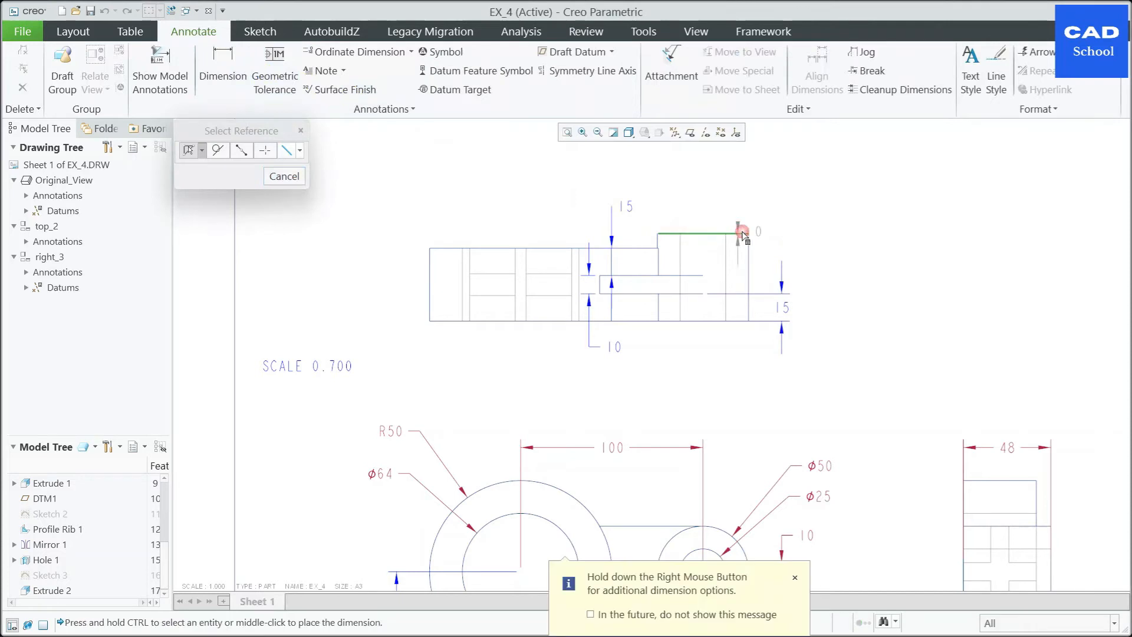
pyautogui.keyDown('ctrl'); pyautogui.click(747, 321); pyautogui.keyUp('ctrl')
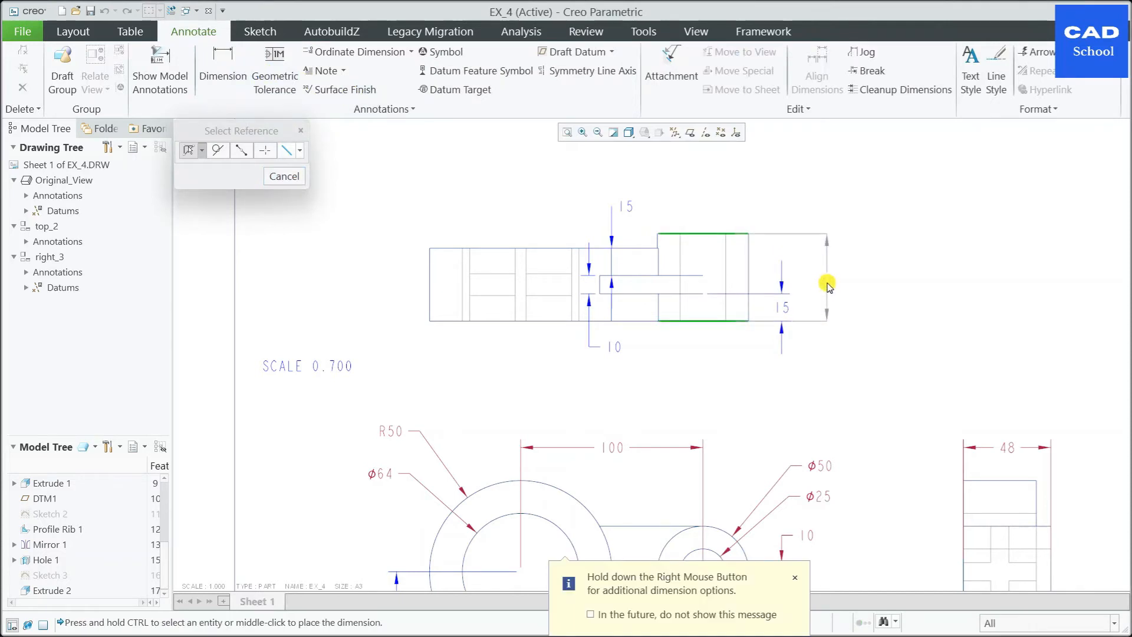
pyautogui.middleClick(827, 279)
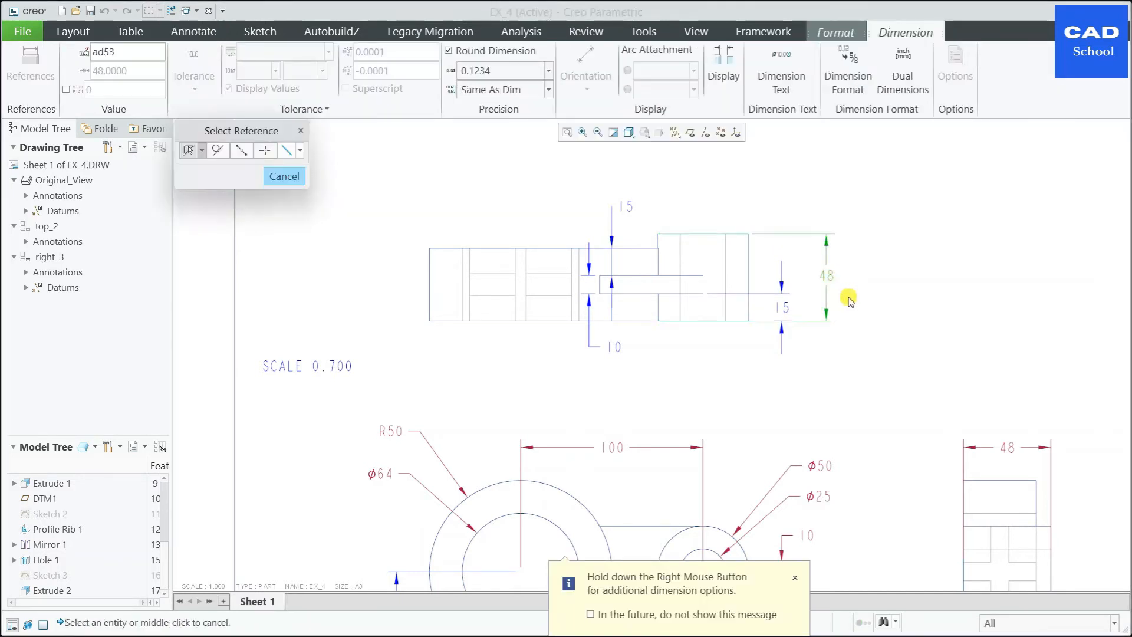
pyautogui.click(274, 177)
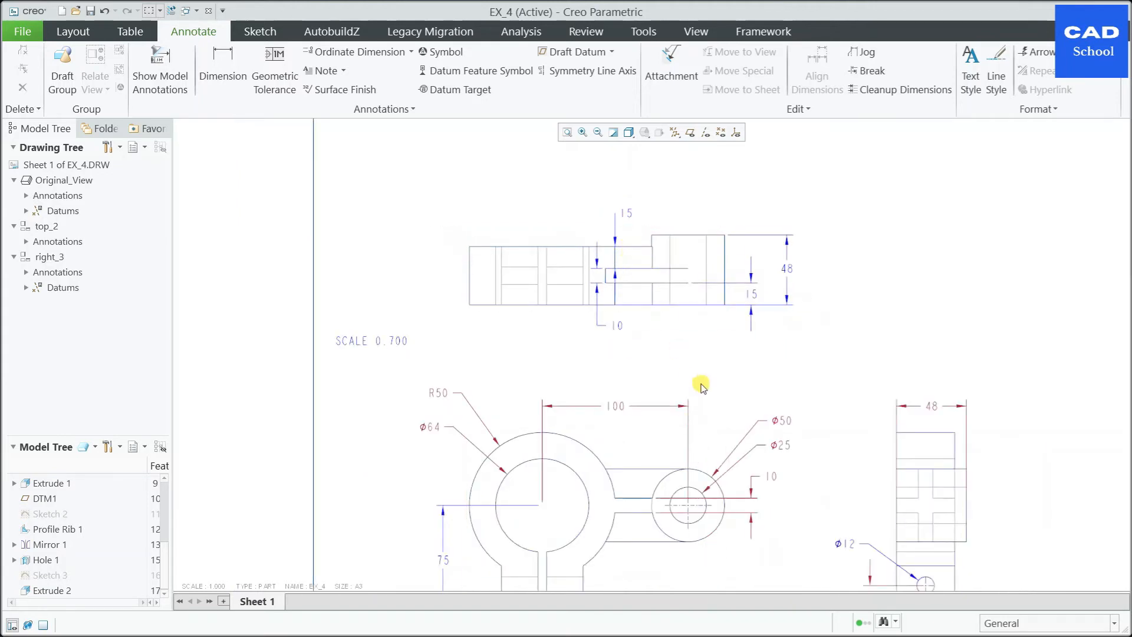
# Step: Dimension the step between the ring and boss upper edges in the top view, then delete the 15 dimension above the outline
pyautogui.scroll(1, 696, 318)
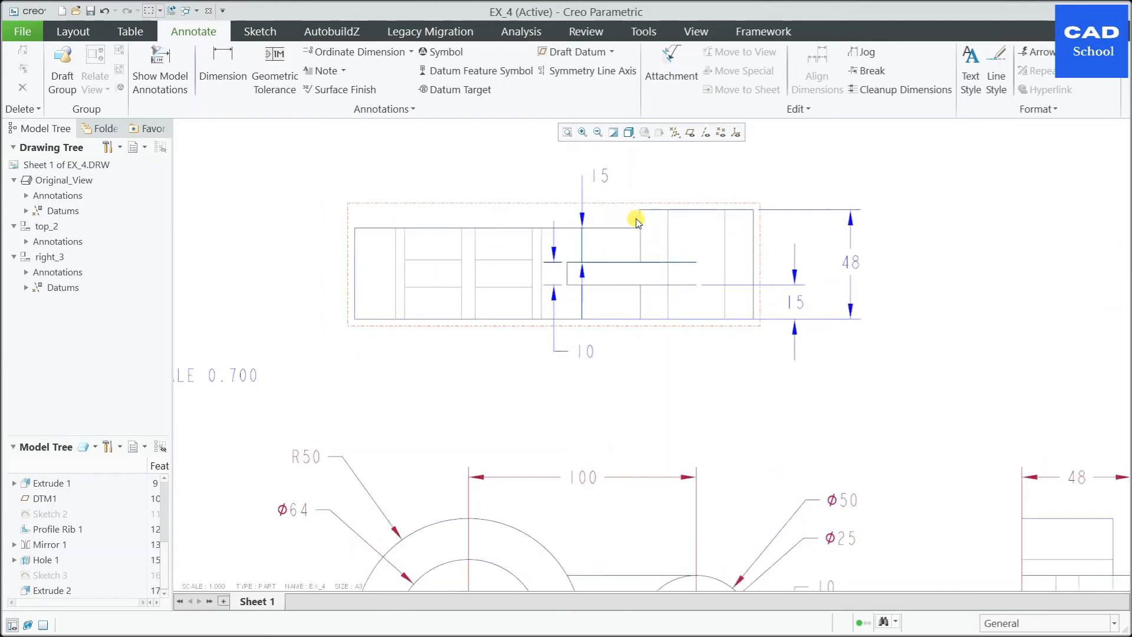
pyautogui.scroll(2, 641, 219)
pyautogui.click(223, 65)
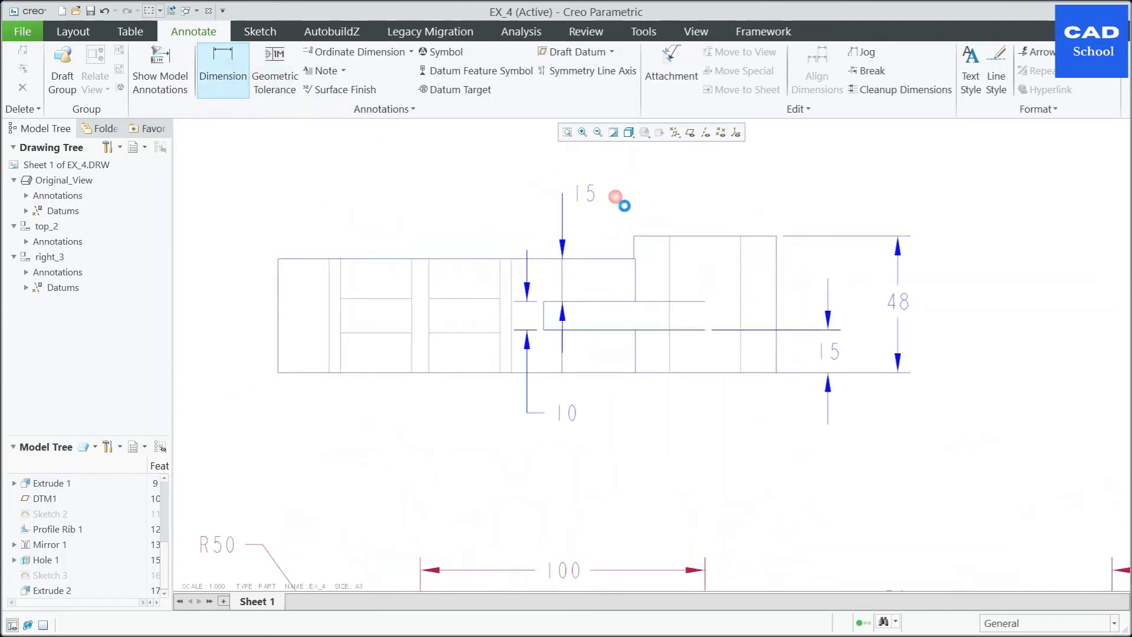
pyautogui.click(652, 236)
pyautogui.click(617, 257)
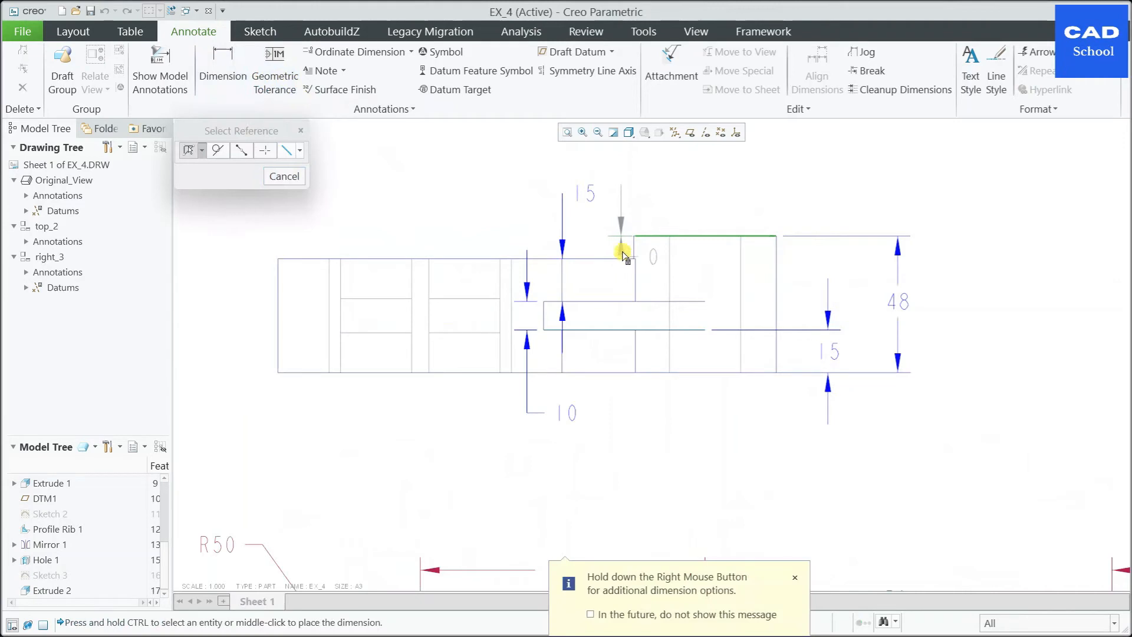
pyautogui.keyDown('ctrl'); pyautogui.click(614, 259); pyautogui.keyUp('ctrl')
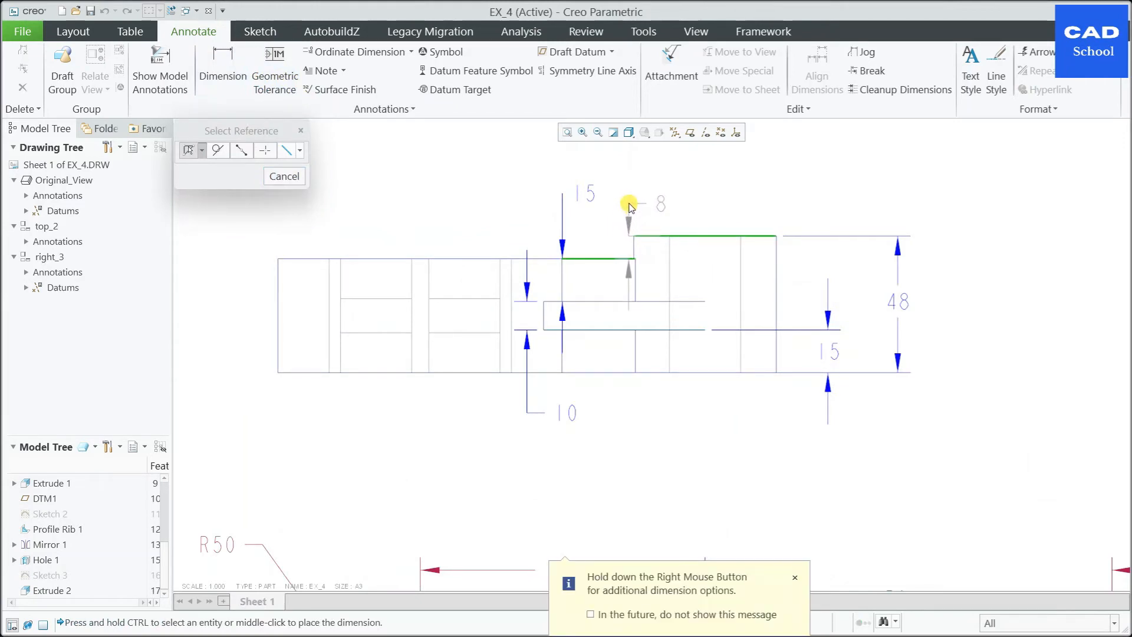
pyautogui.middleClick(619, 206)
pyautogui.middleClick(599, 203)
pyautogui.click(598, 206)
pyautogui.press('Delete')
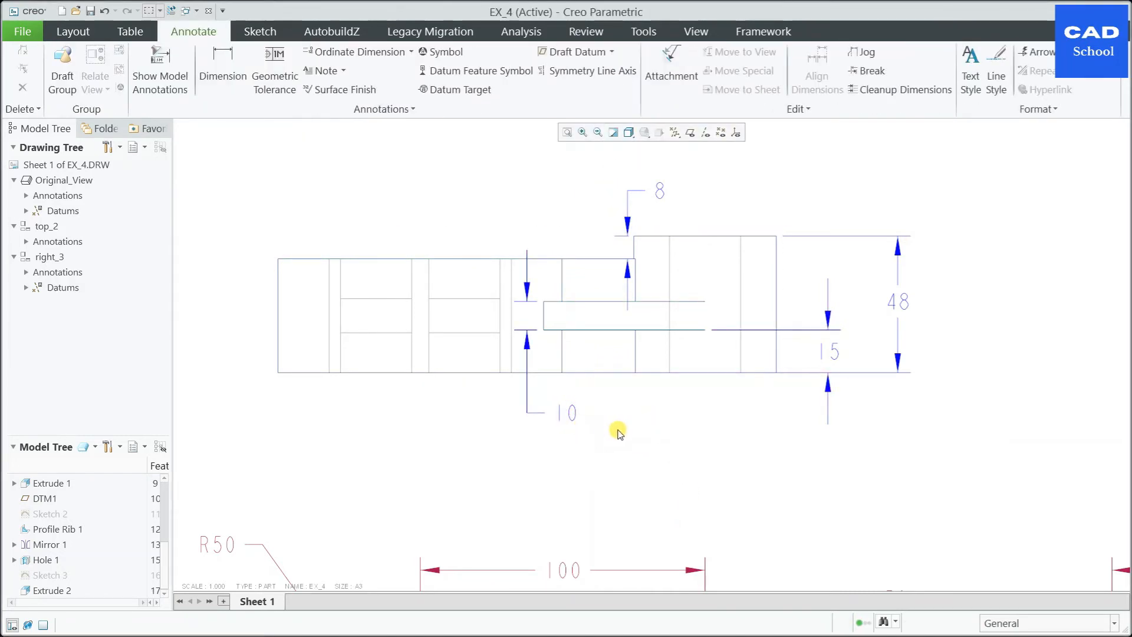
# Step: Insert a general view in isometric orientation in the empty sheet area above the right view
pyautogui.scroll(8, 621, 406)
pyautogui.scroll(-3, 740, 520)
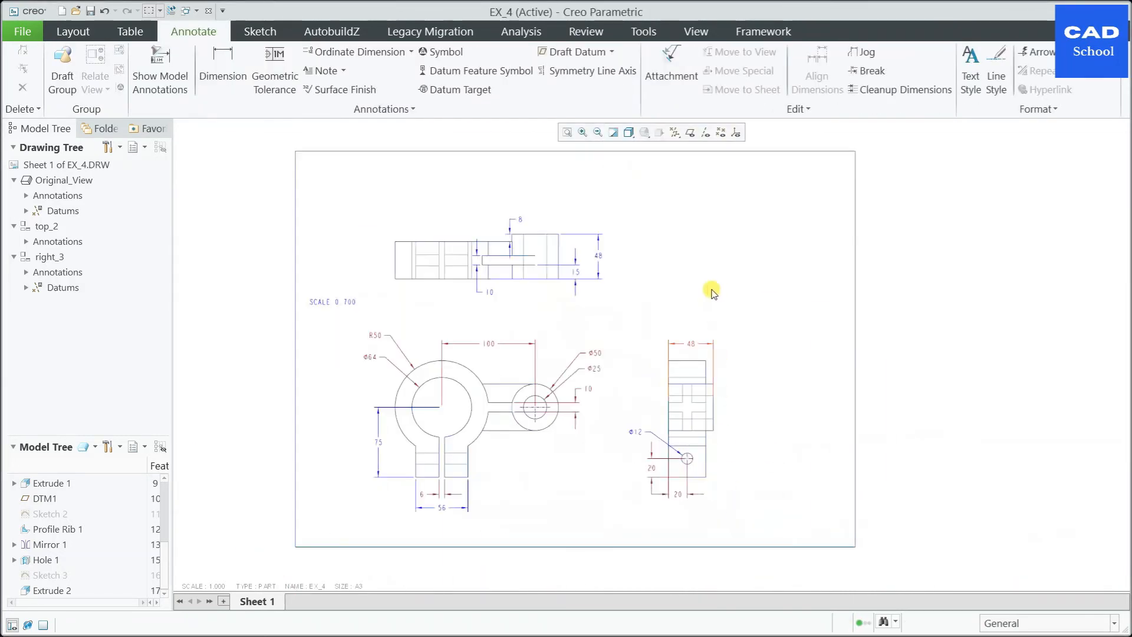
pyautogui.scroll(-1, 709, 299)
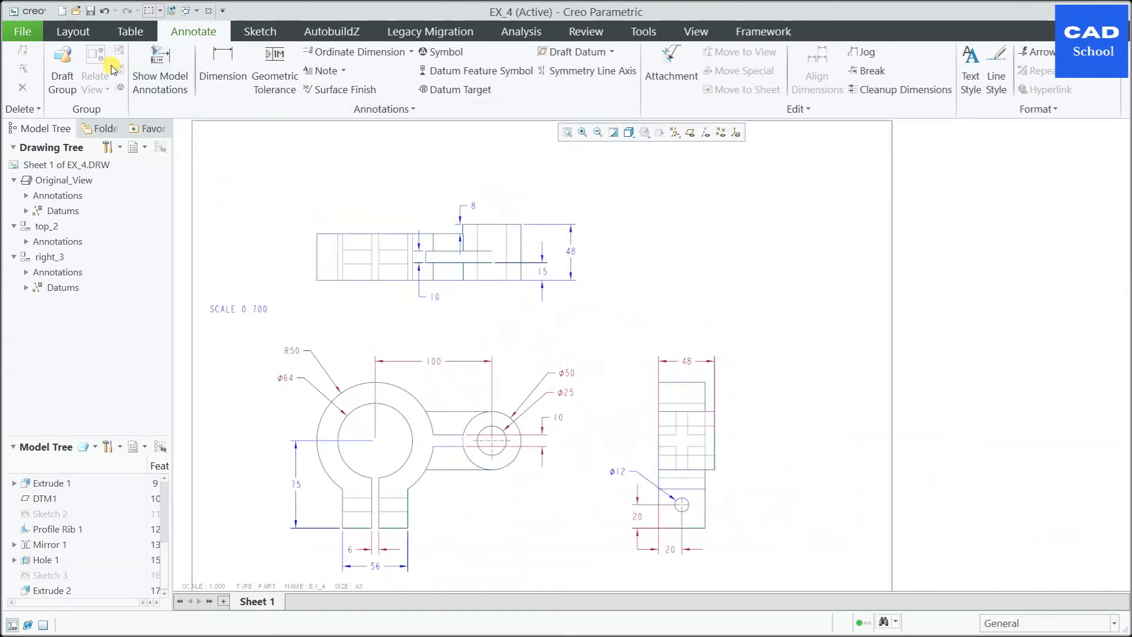
pyautogui.click(72, 31)
pyautogui.click(288, 82)
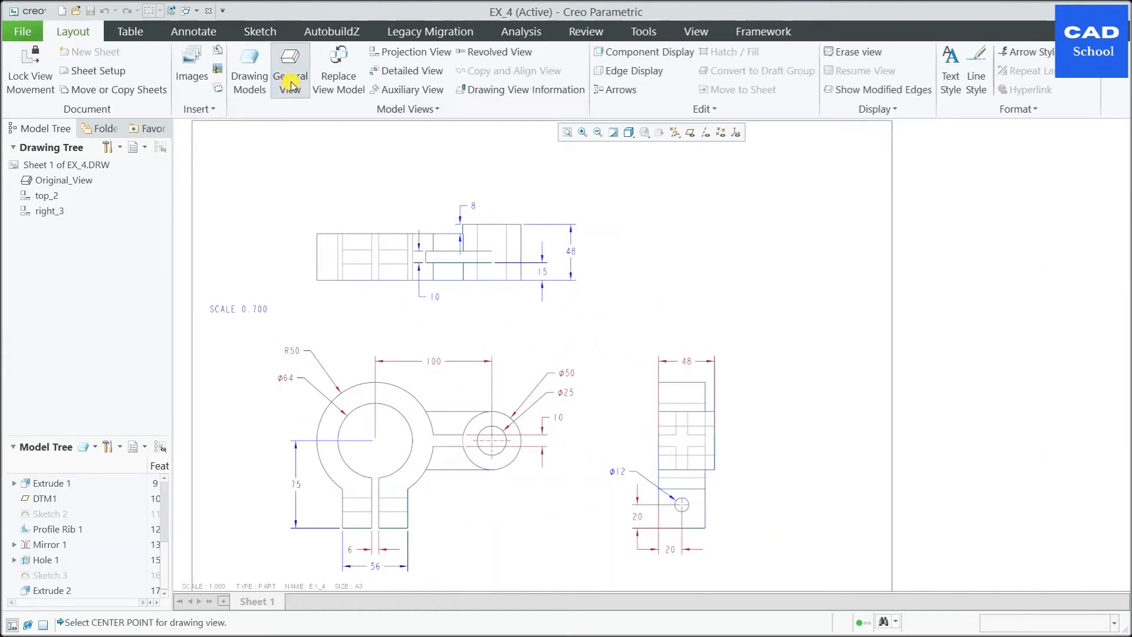
pyautogui.click(702, 253)
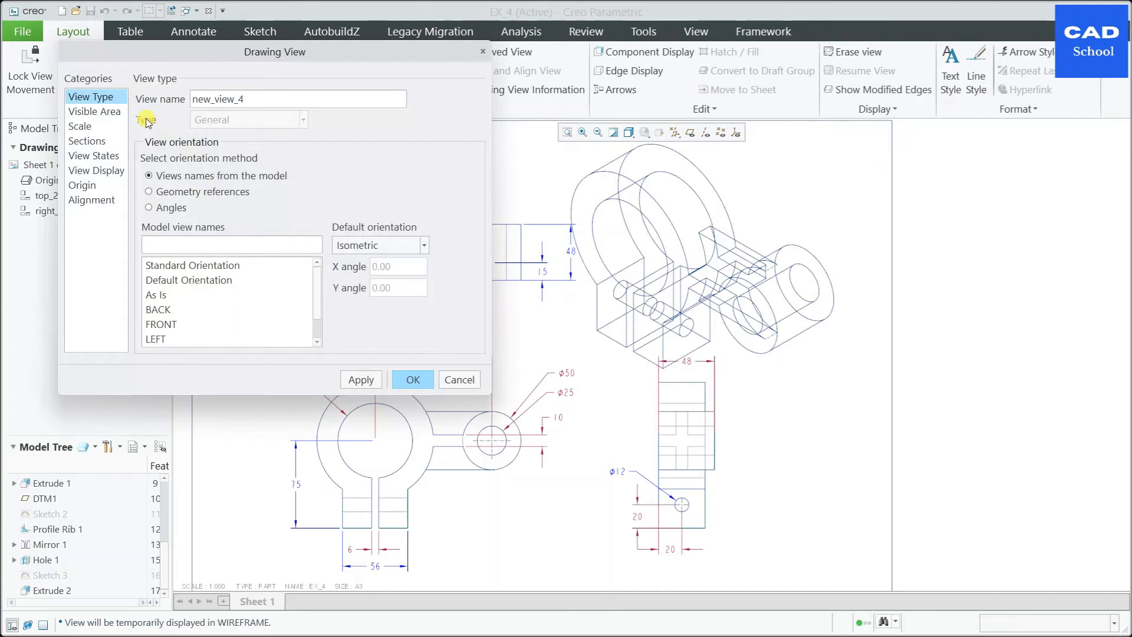
# Step: Set the isometric view's custom scale to 0.7
pyautogui.click(80, 126)
pyautogui.click(169, 116)
pyautogui.write('0.5')
pyautogui.press('Return')
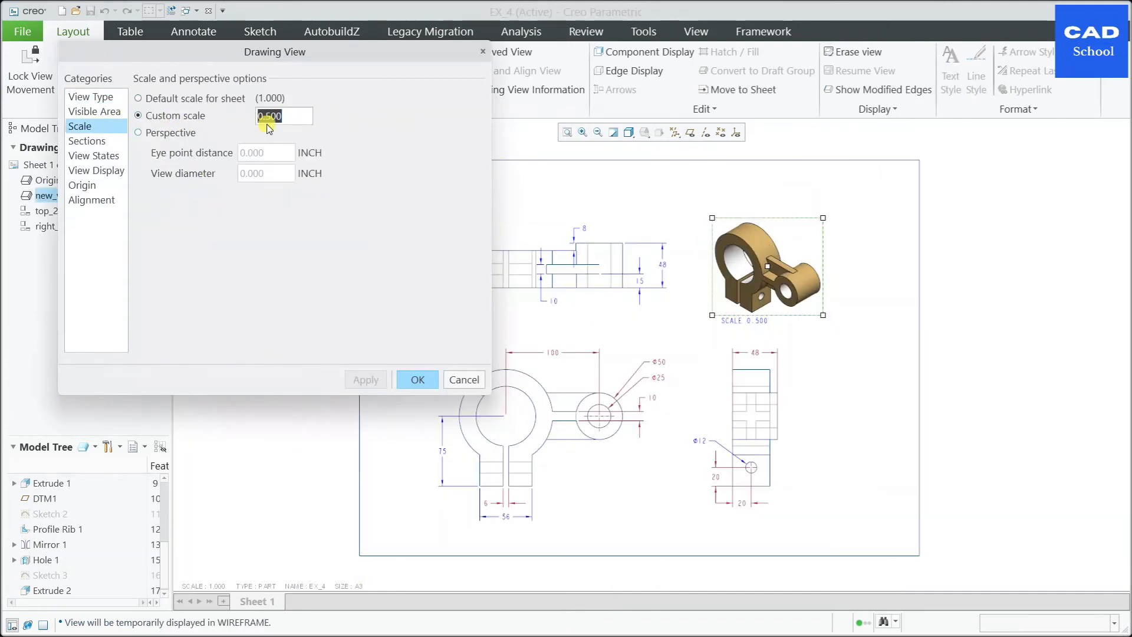
pyautogui.write('0.7')
pyautogui.press('Return')
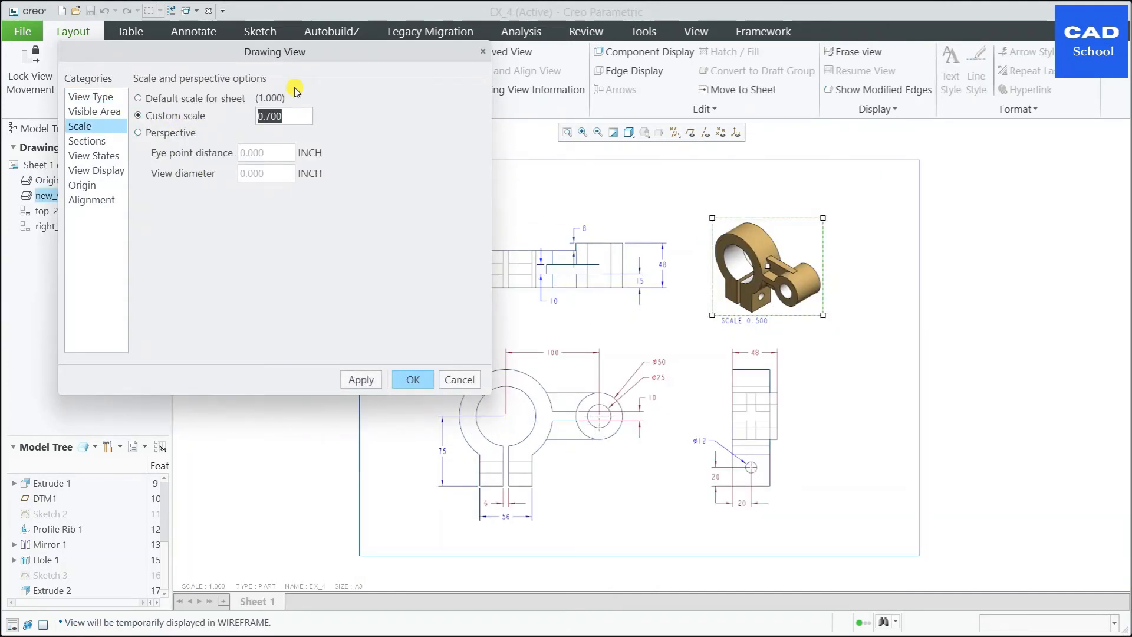
pyautogui.click(362, 379)
# Step: Set the isometric view's display style to Shading With Edges
pyautogui.click(92, 172)
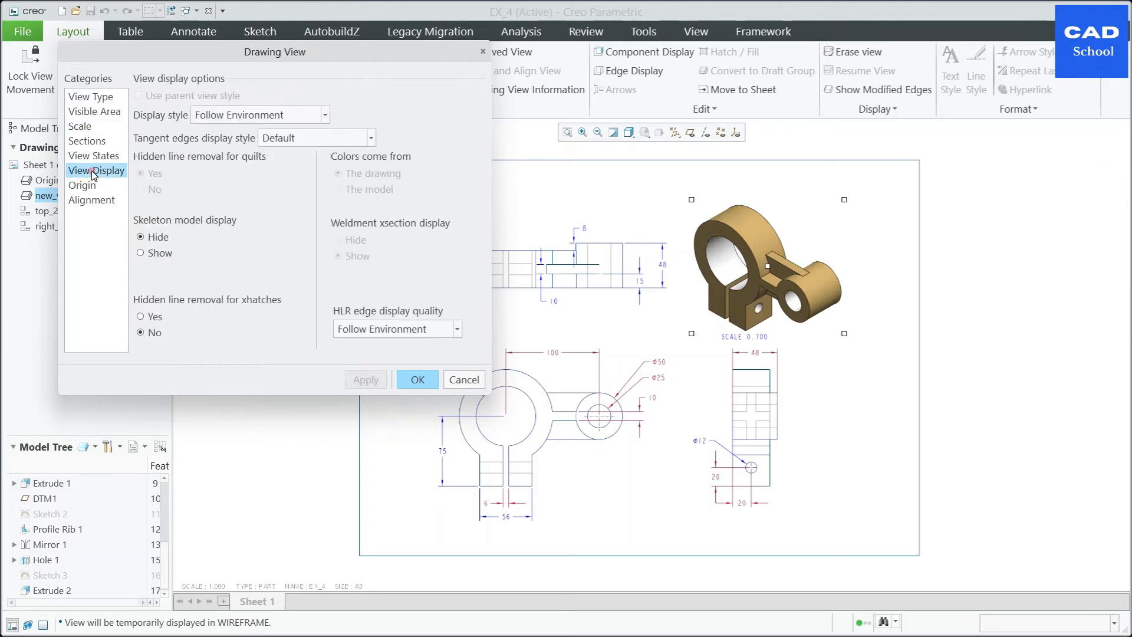
pyautogui.click(319, 118)
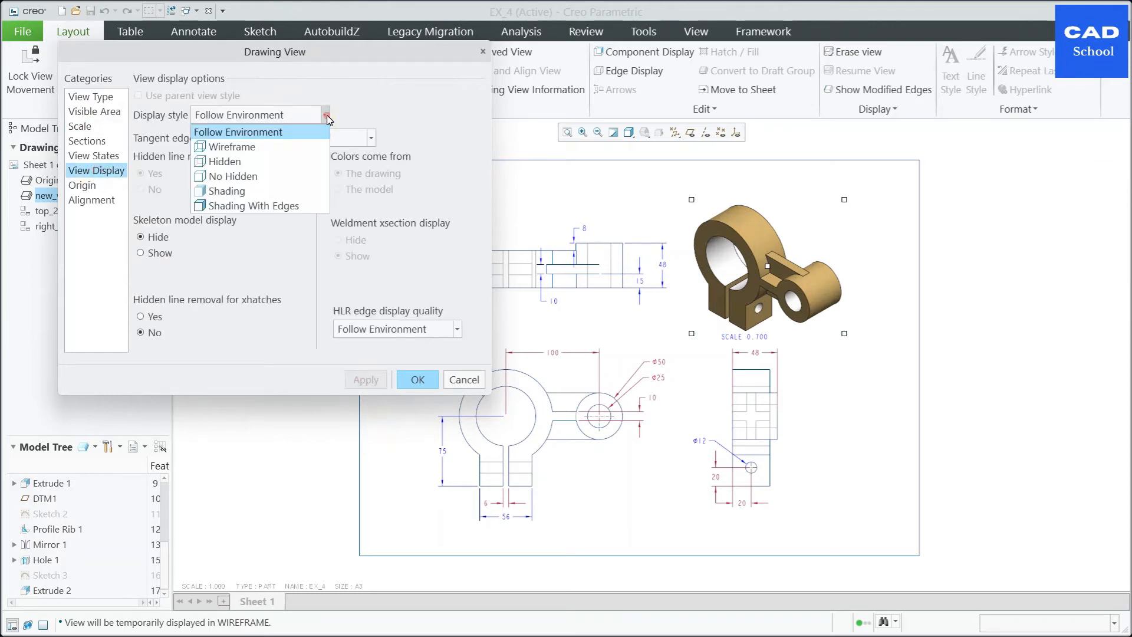
pyautogui.click(255, 205)
pyautogui.click(366, 380)
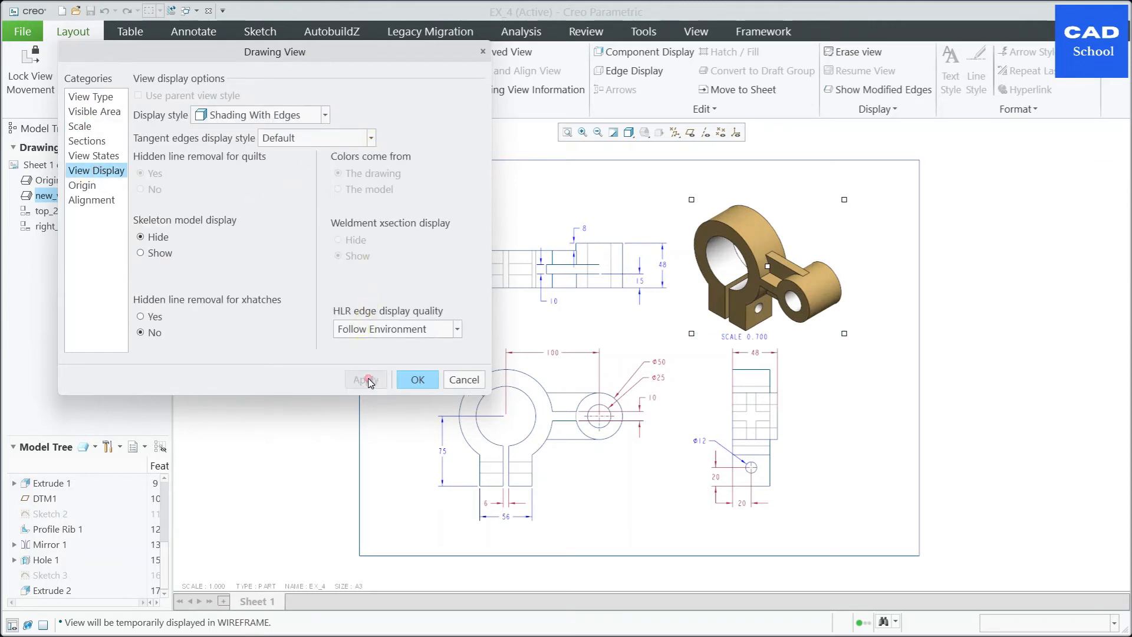
pyautogui.click(417, 380)
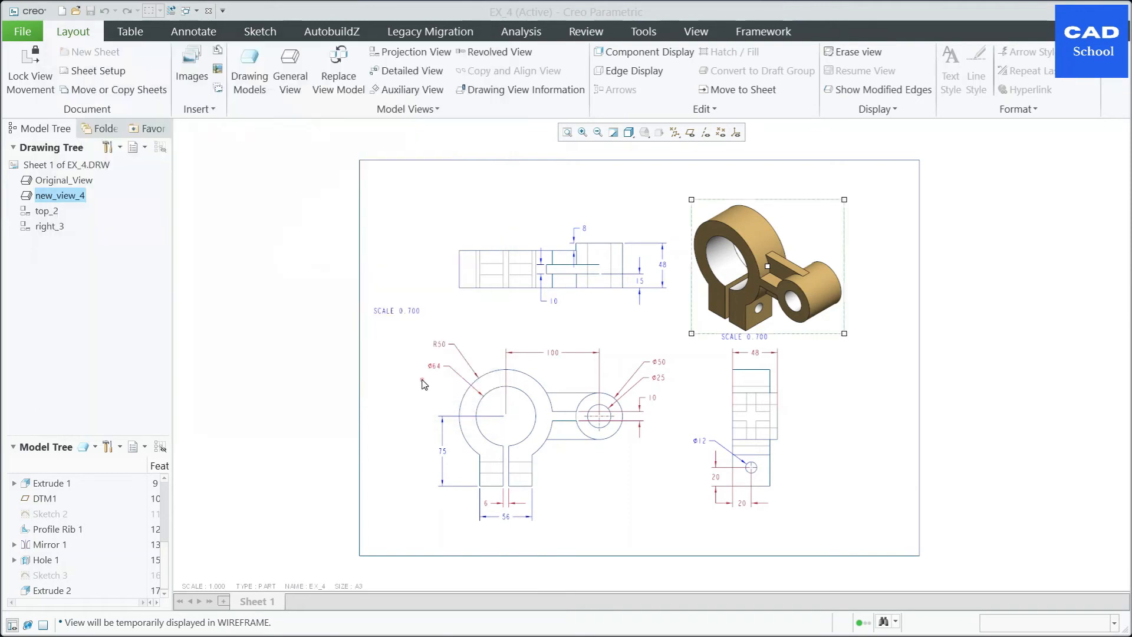
# Step: Move the isometric view slightly up and outward toward the sheet corner, clear of the right view
pyautogui.click(833, 371)
pyautogui.scroll(2, 791, 289)
pyautogui.click(769, 277)
pyautogui.moveTo(768, 278); pyautogui.dragTo(810, 253)
pyautogui.click(856, 357)
pyautogui.scroll(-1, 856, 358)
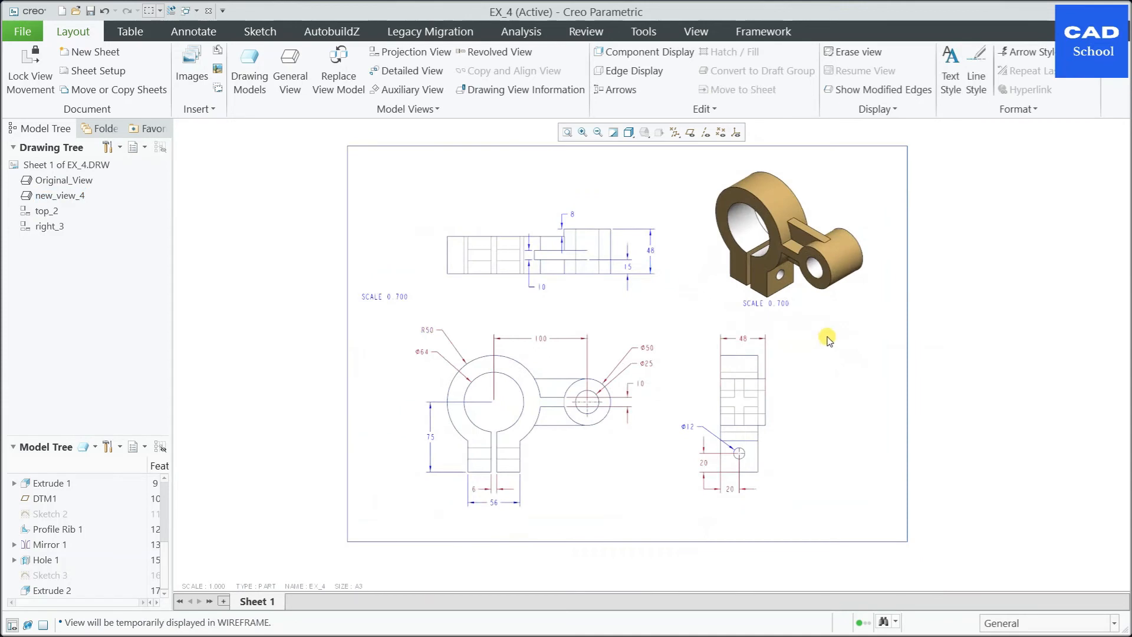
# Step: Add projection arrows for the top_2 view
pyautogui.doubleClick(478, 246)
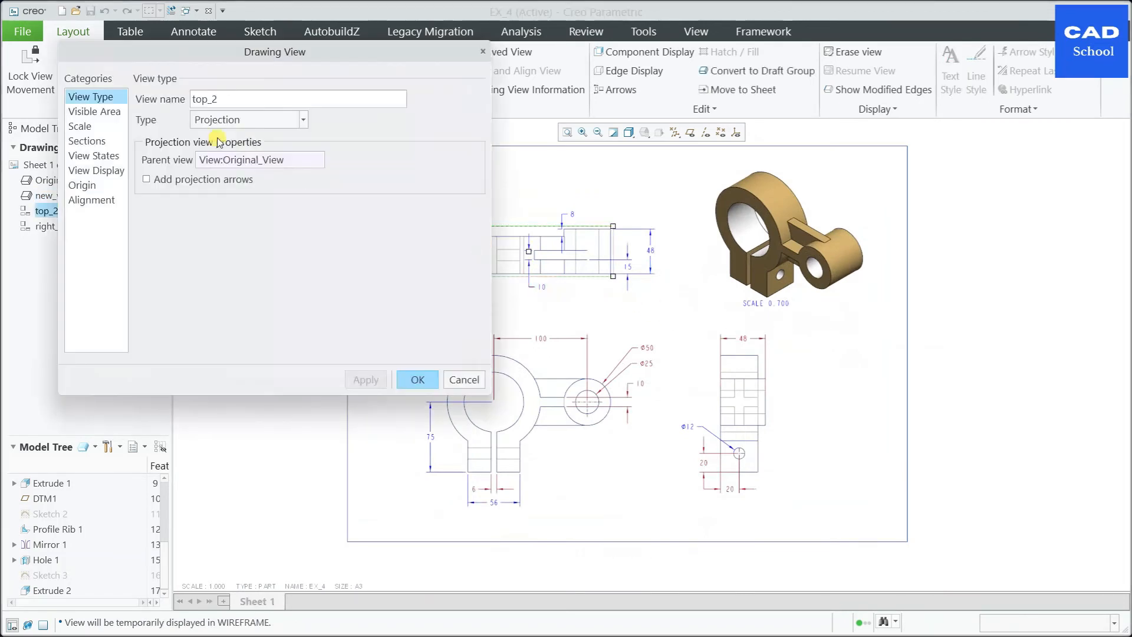
pyautogui.click(147, 179)
pyautogui.click(361, 379)
pyautogui.click(413, 379)
# Step: Add projection arrows for the right_3 view
pyautogui.doubleClick(763, 422)
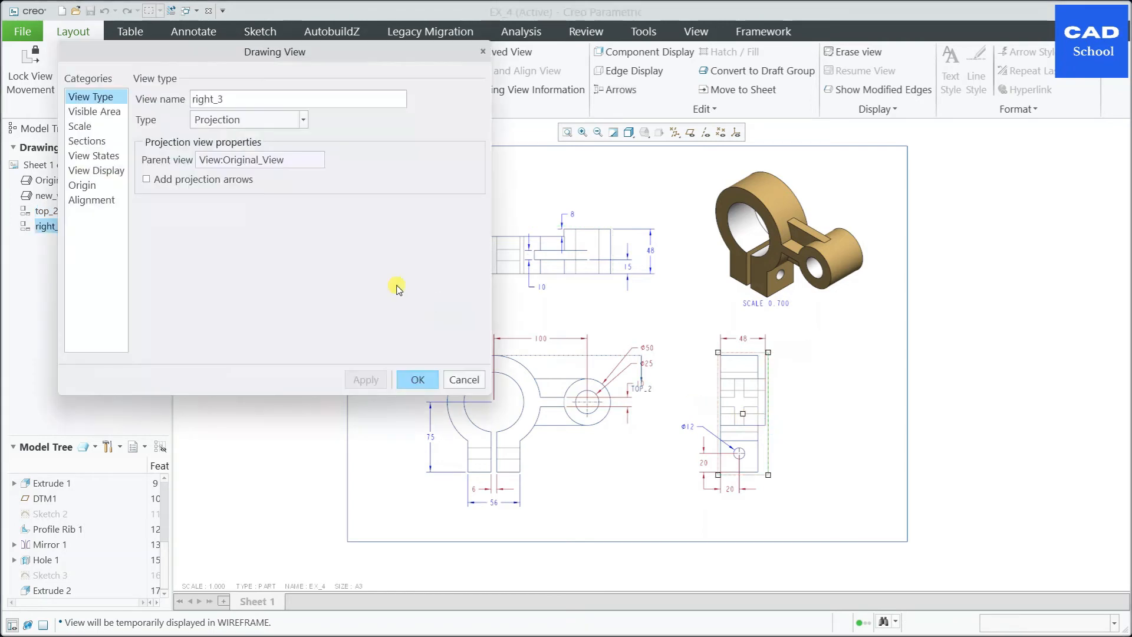
pyautogui.click(209, 184)
pyautogui.click(372, 381)
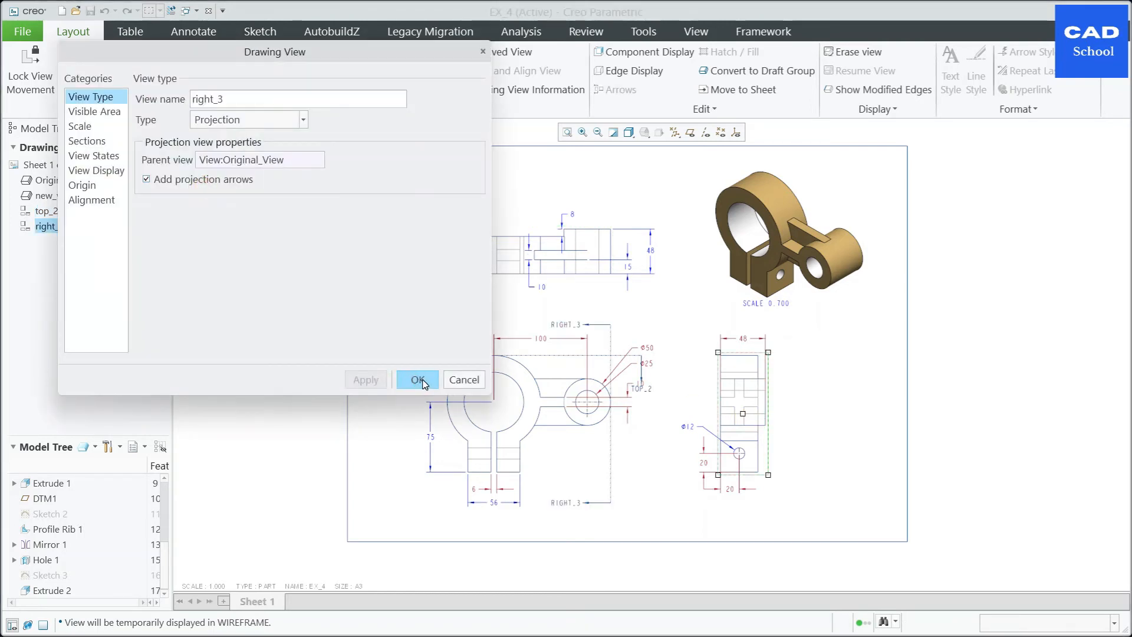
pyautogui.click(412, 379)
pyautogui.click(788, 361)
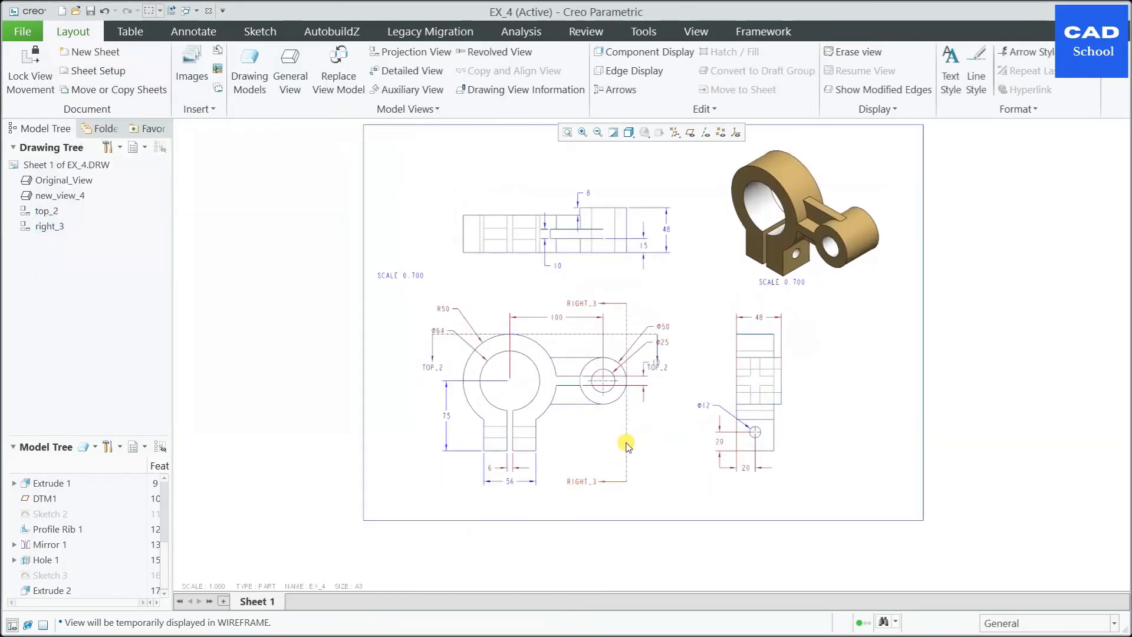
# Step: Move the RIGHT_3 projection arrow line away from the boss into the gap between the front and right views
pyautogui.click(627, 446)
pyautogui.moveTo(629, 448); pyautogui.dragTo(688, 449)
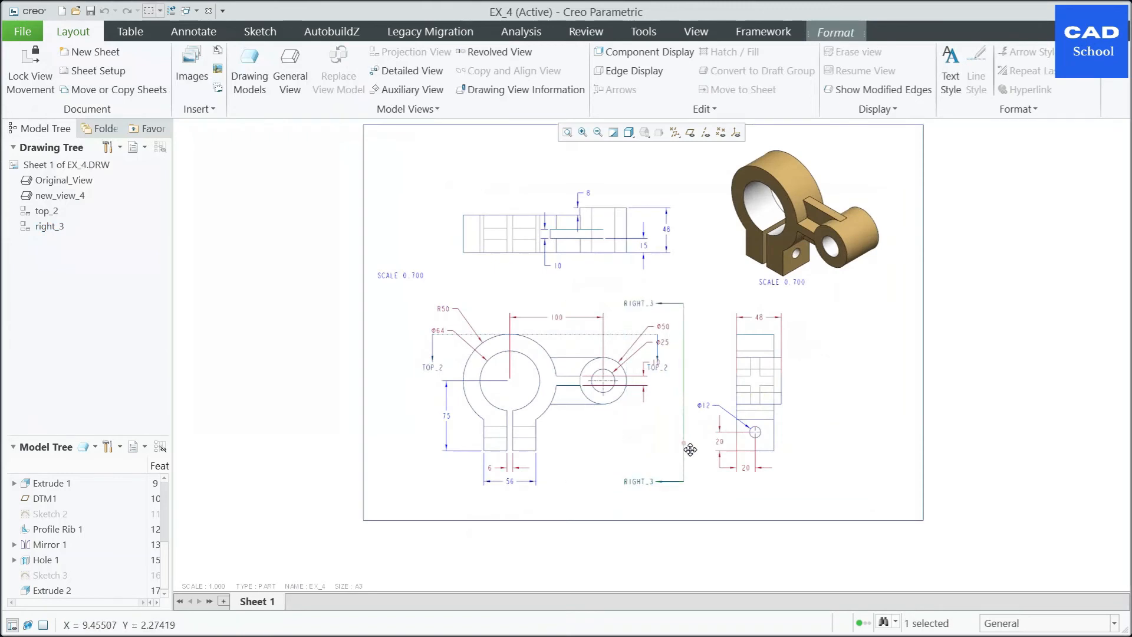
pyautogui.click(800, 393)
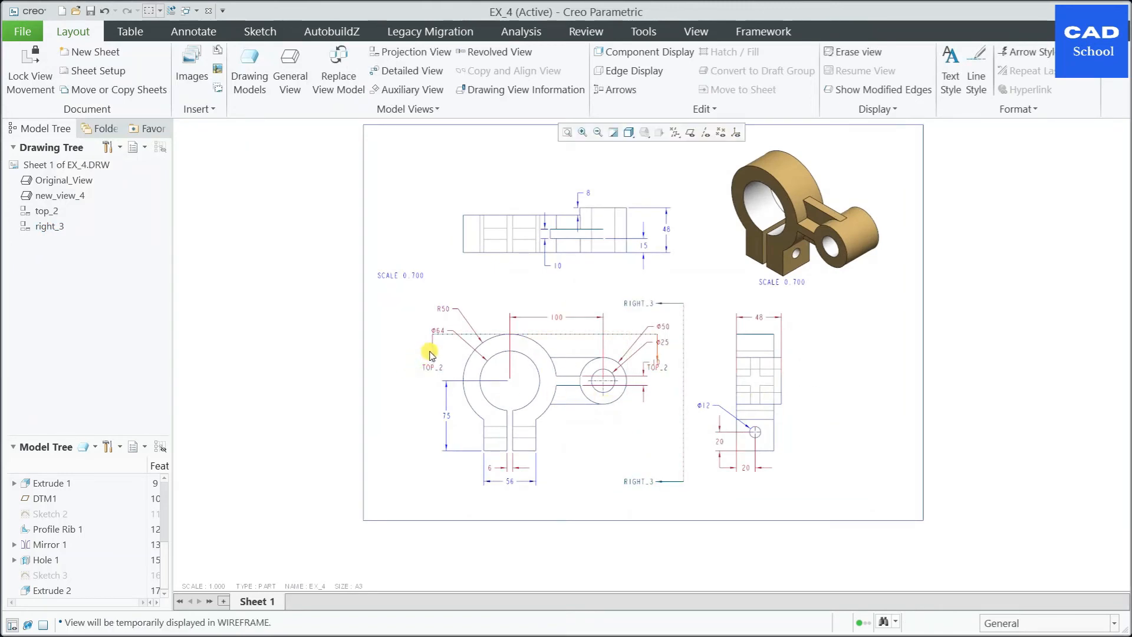
# Step: Move the TOP_2 projection arrow line up between the front and top views and extend its end beyond the R50 label
pyautogui.click(543, 339)
pyautogui.moveTo(543, 340); pyautogui.dragTo(547, 281)
pyautogui.moveTo(434, 314); pyautogui.dragTo(416, 318)
# Step: Shift the SCALE 0.700 note beside the top view up, clear of the TOP_2 arrow line
pyautogui.click(405, 275)
pyautogui.click(409, 272)
pyautogui.moveTo(415, 272); pyautogui.dragTo(413, 256)
pyautogui.click(386, 327)
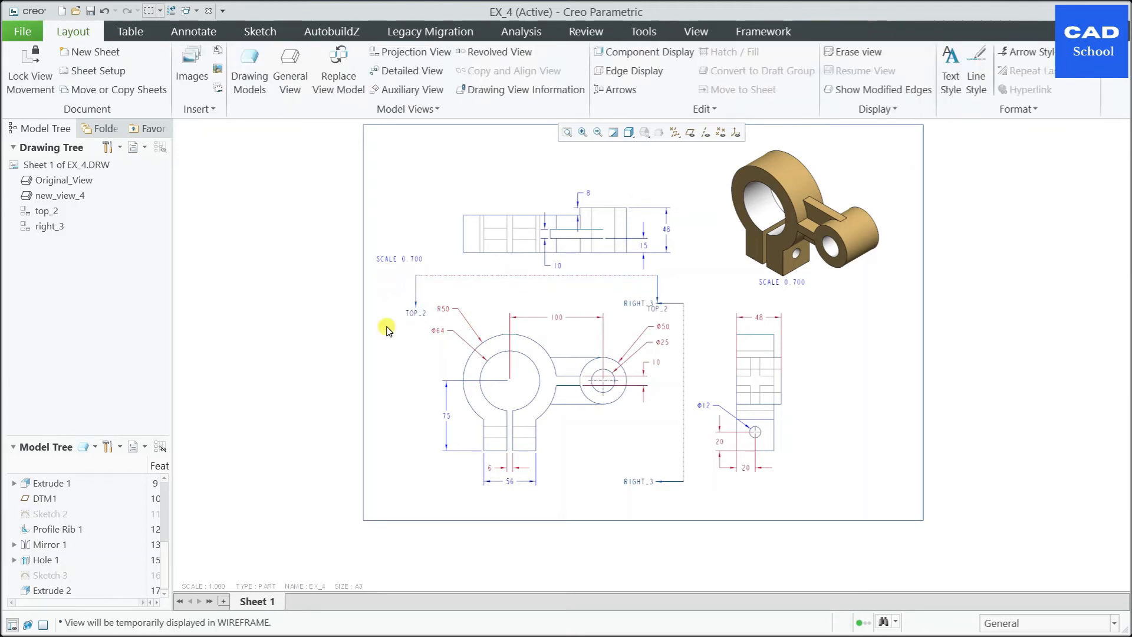
pyautogui.scroll(1, 701, 305)
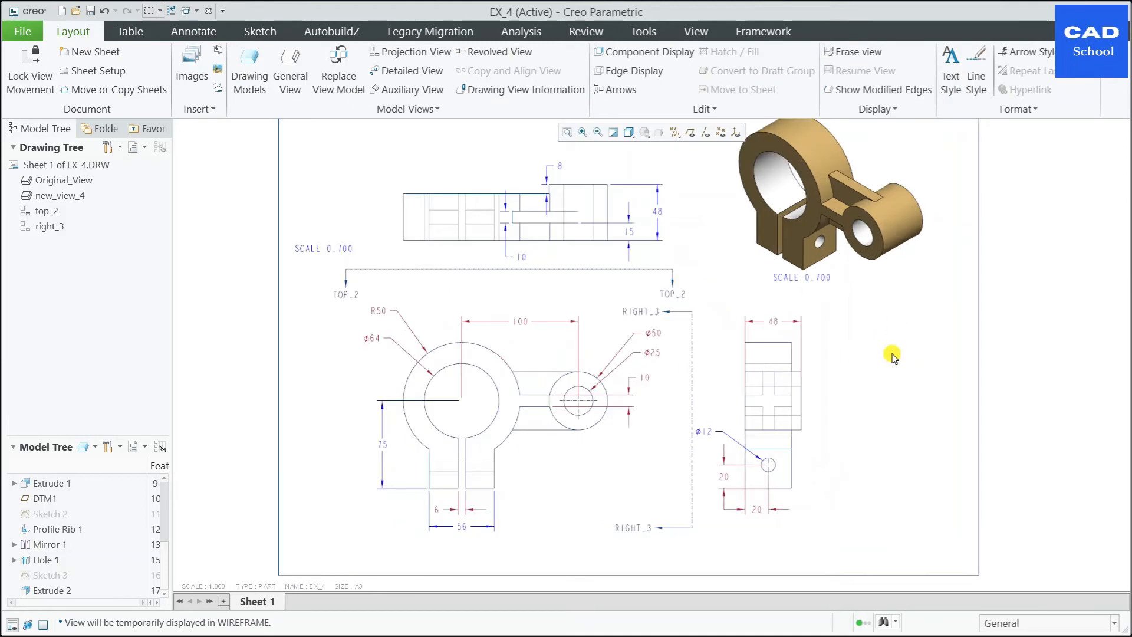
pyautogui.scroll(-1, 890, 355)
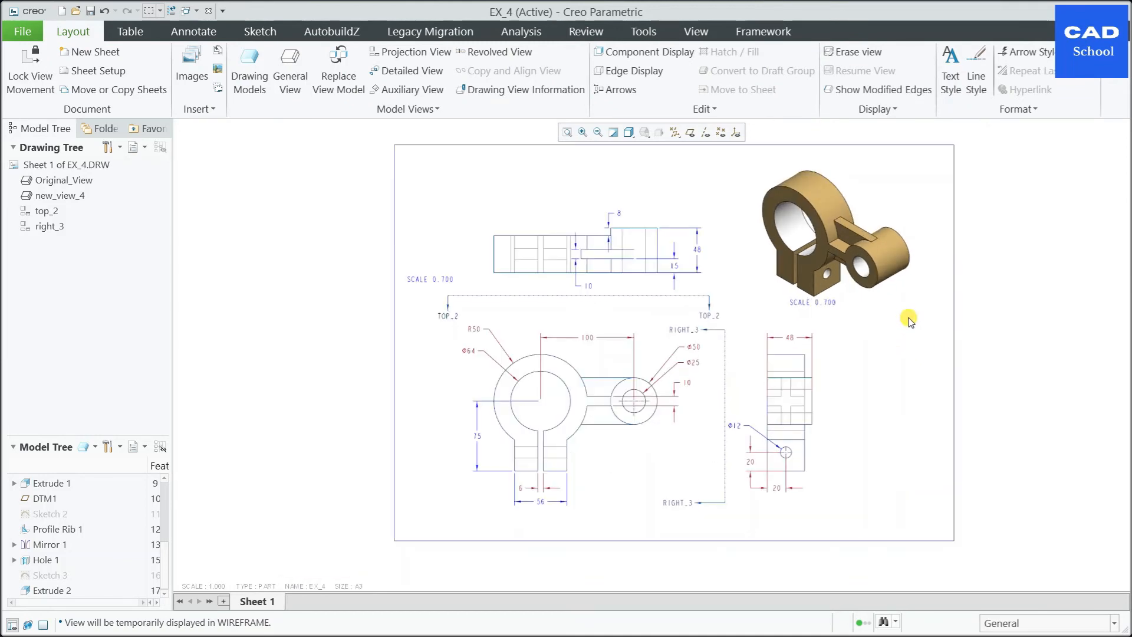
pyautogui.scroll(1, 923, 313)
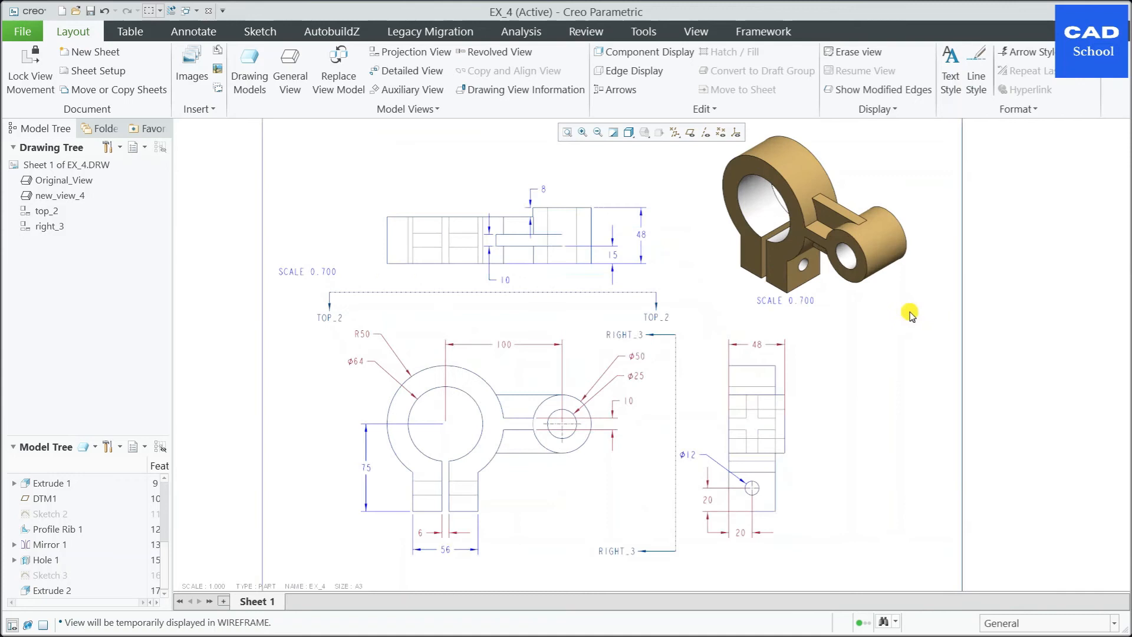
pyautogui.doubleClick(327, 271)
pyautogui.click(299, 329)
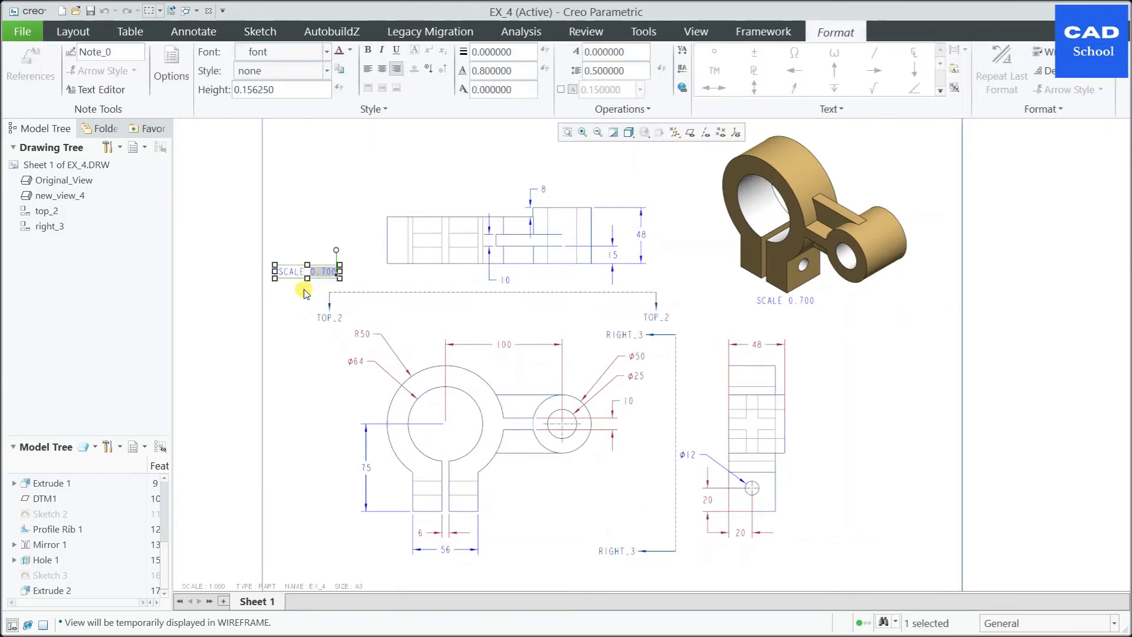
pyautogui.click(292, 319)
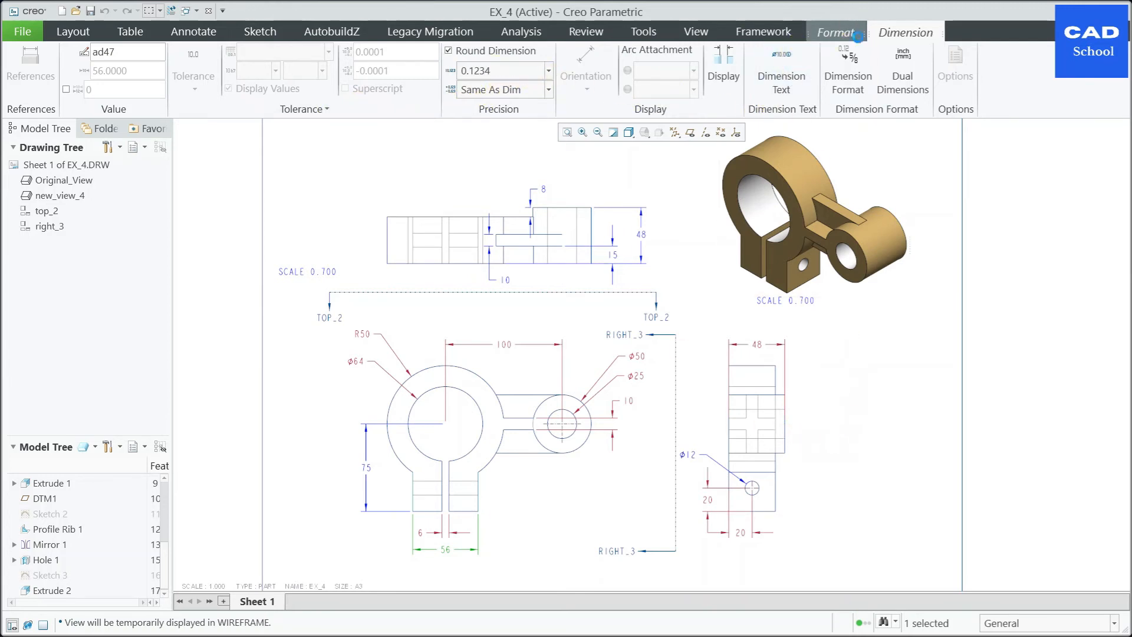
# Step: Change the text font of the 56 dimension below the front view to win_font
pyautogui.click(837, 35)
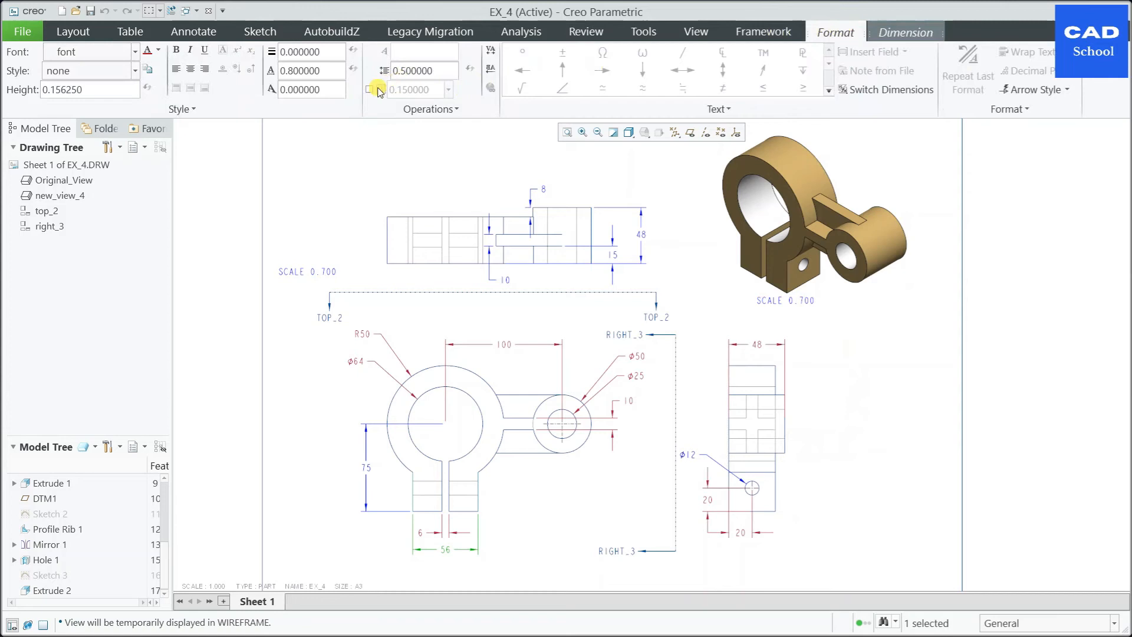
pyautogui.click(134, 53)
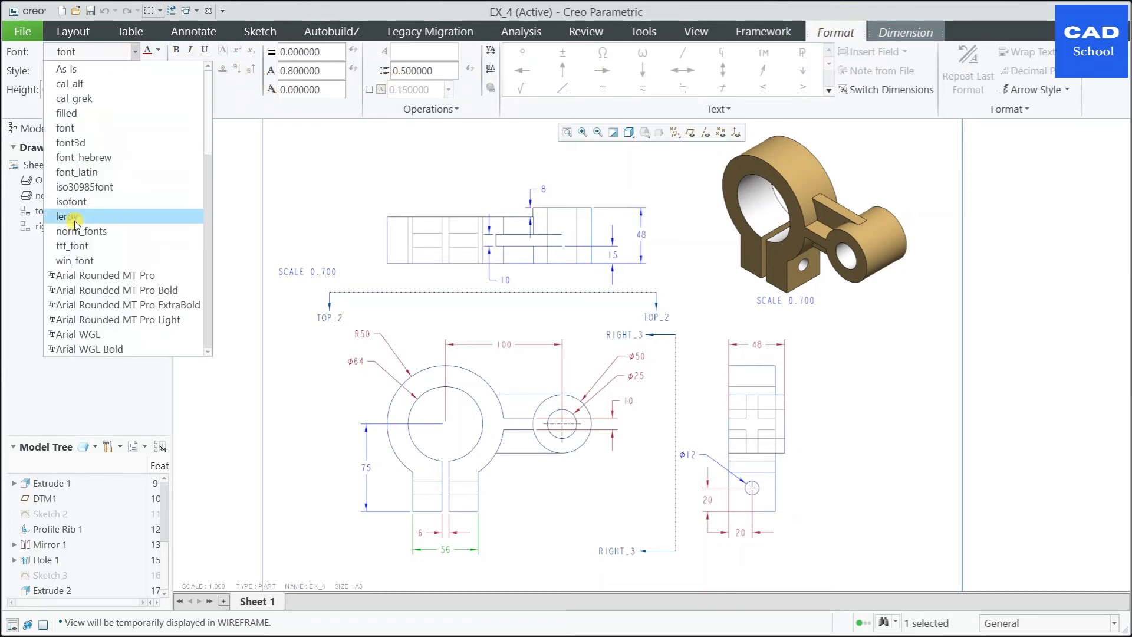
pyautogui.click(82, 261)
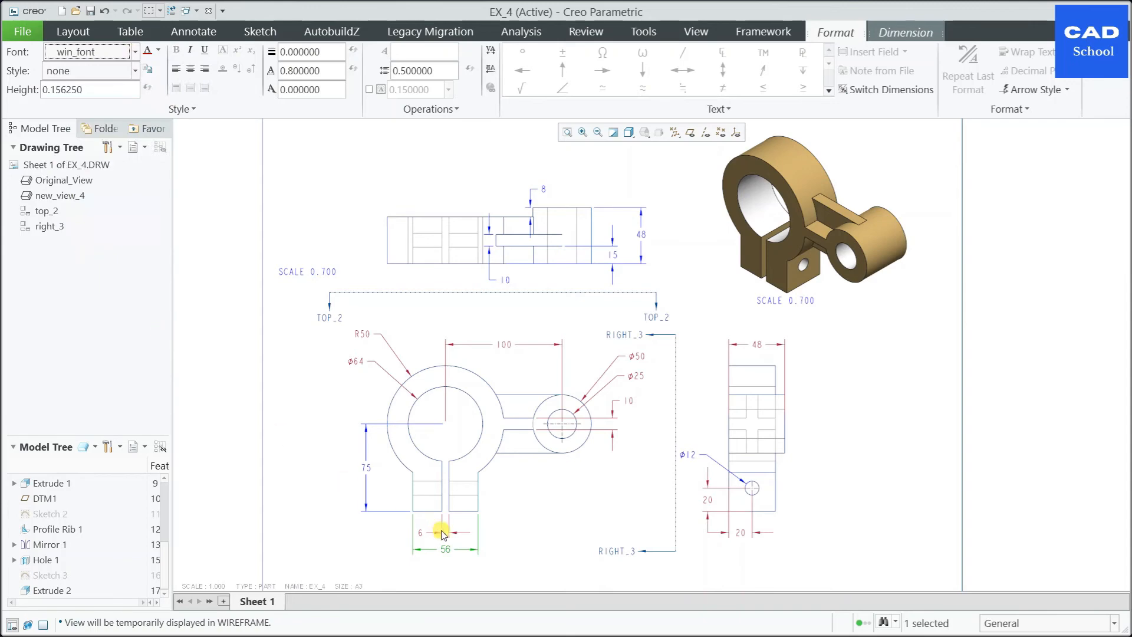
pyautogui.scroll(-4, 450, 559)
pyautogui.scroll(3, 454, 541)
pyautogui.scroll(4, 465, 521)
pyautogui.scroll(-4, 472, 522)
pyautogui.scroll(4, 498, 505)
pyautogui.scroll(-2, 713, 448)
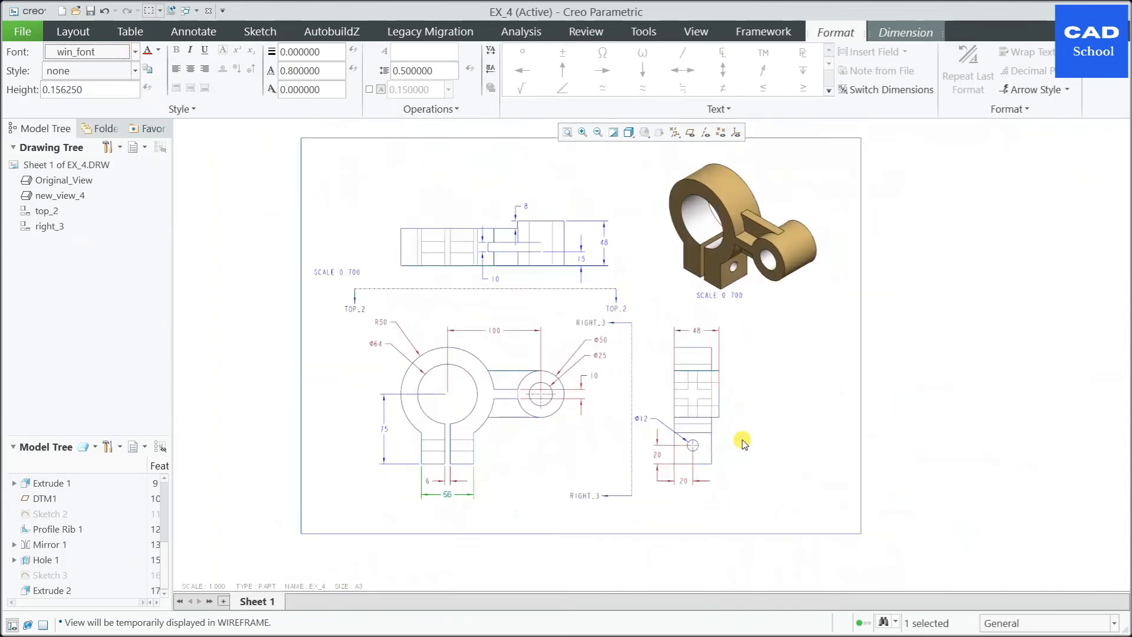
pyautogui.click(746, 434)
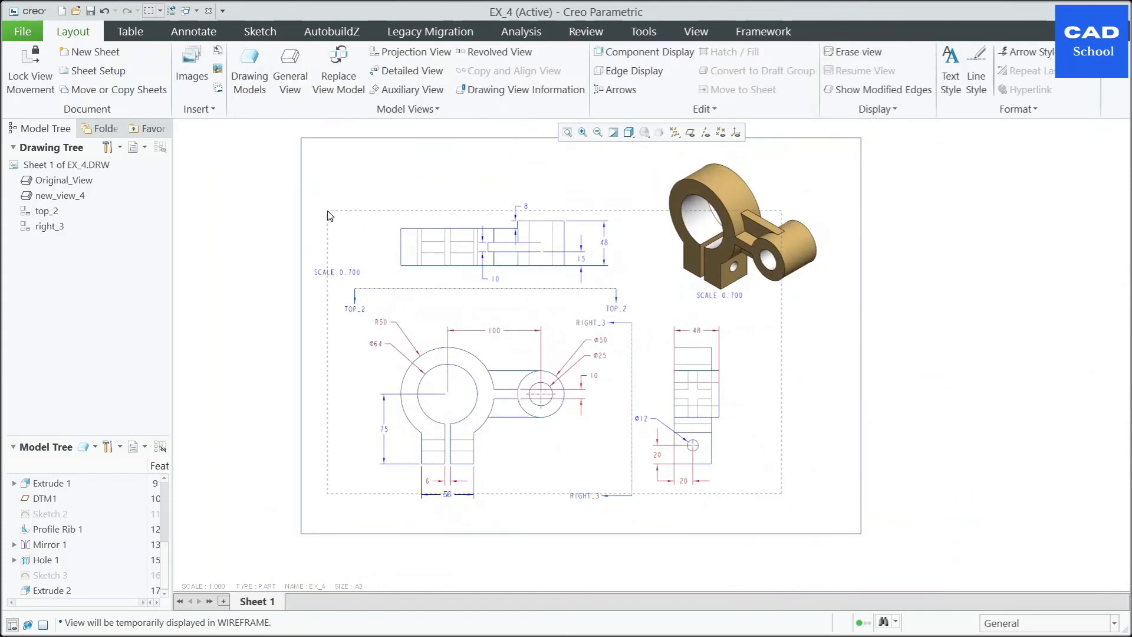
# Step: Change the text font of the 48 height dimension beside the top view to win_font
pyautogui.click(605, 242)
pyautogui.click(835, 32)
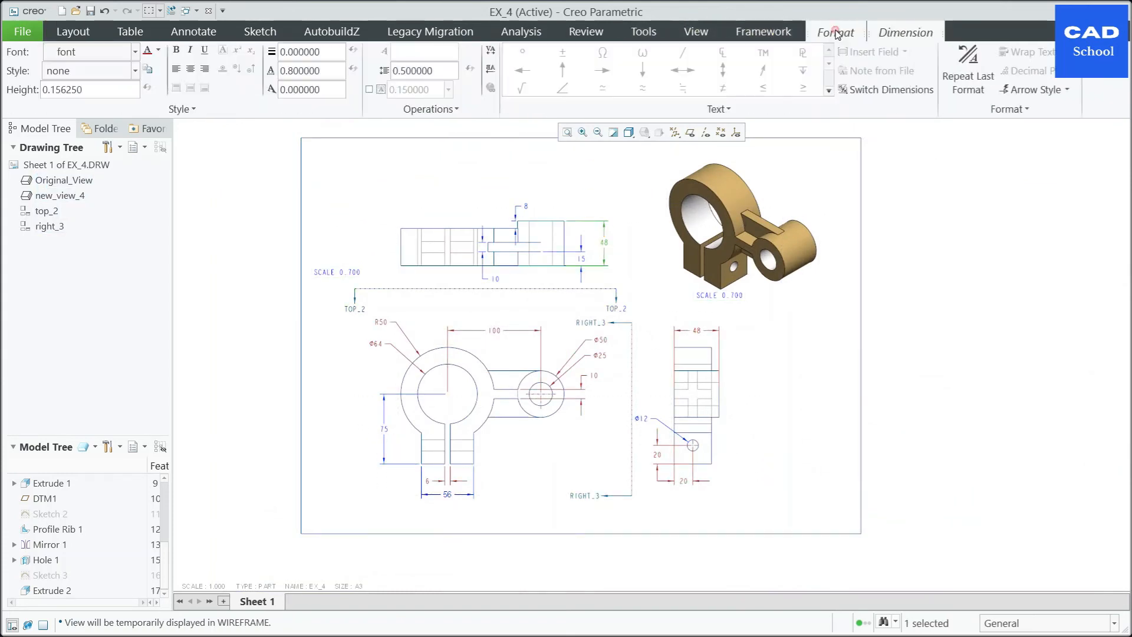
pyautogui.click(134, 52)
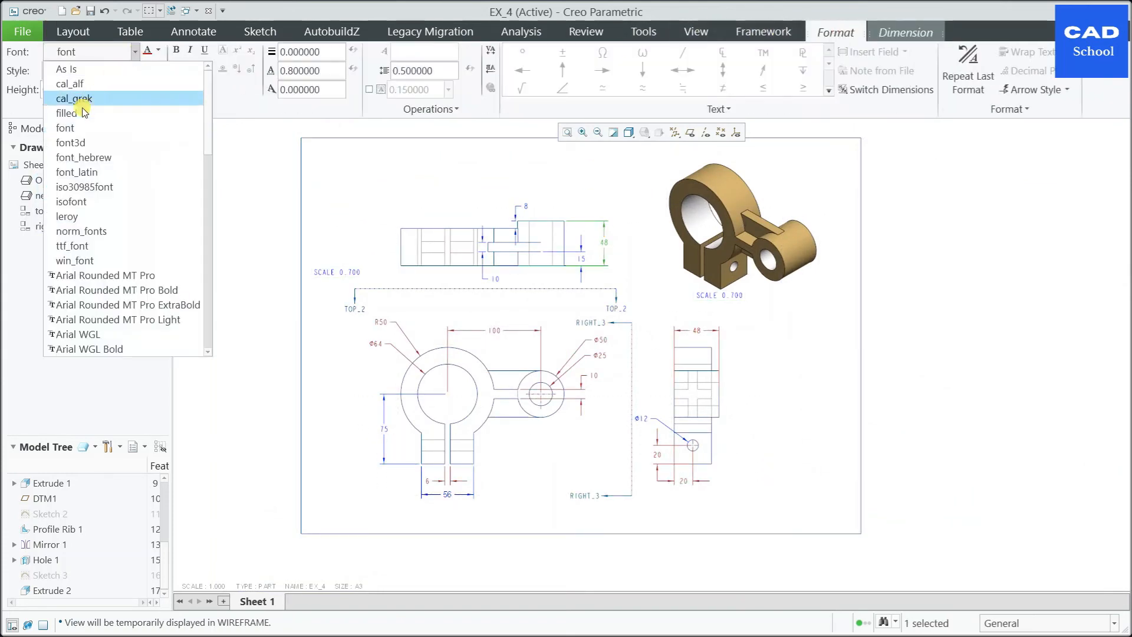
pyautogui.click(78, 261)
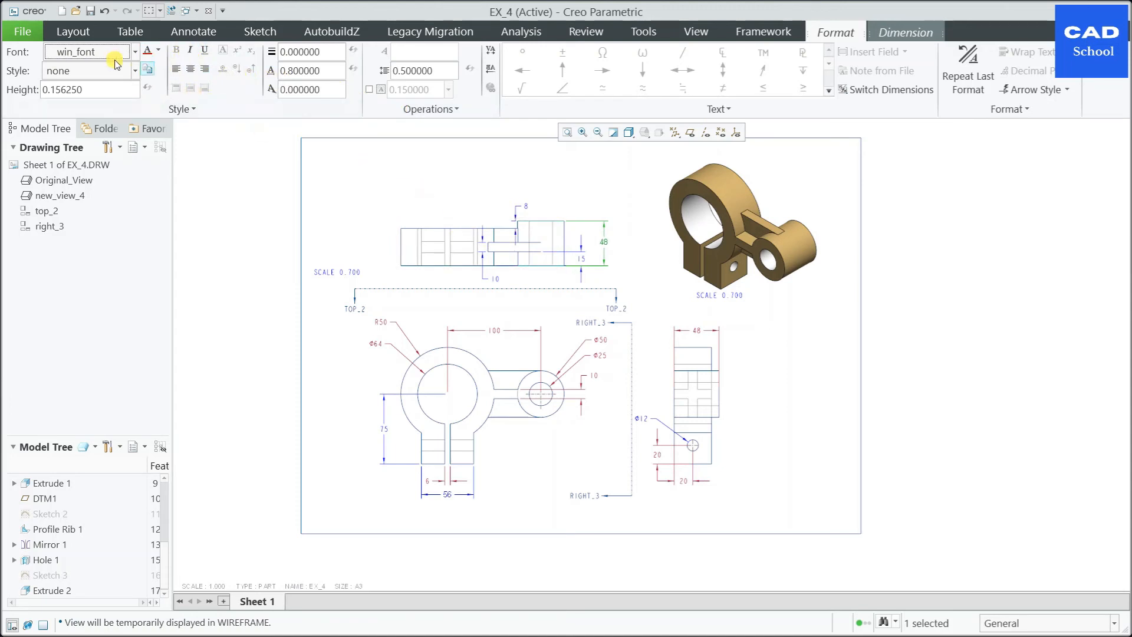
pyautogui.click(158, 52)
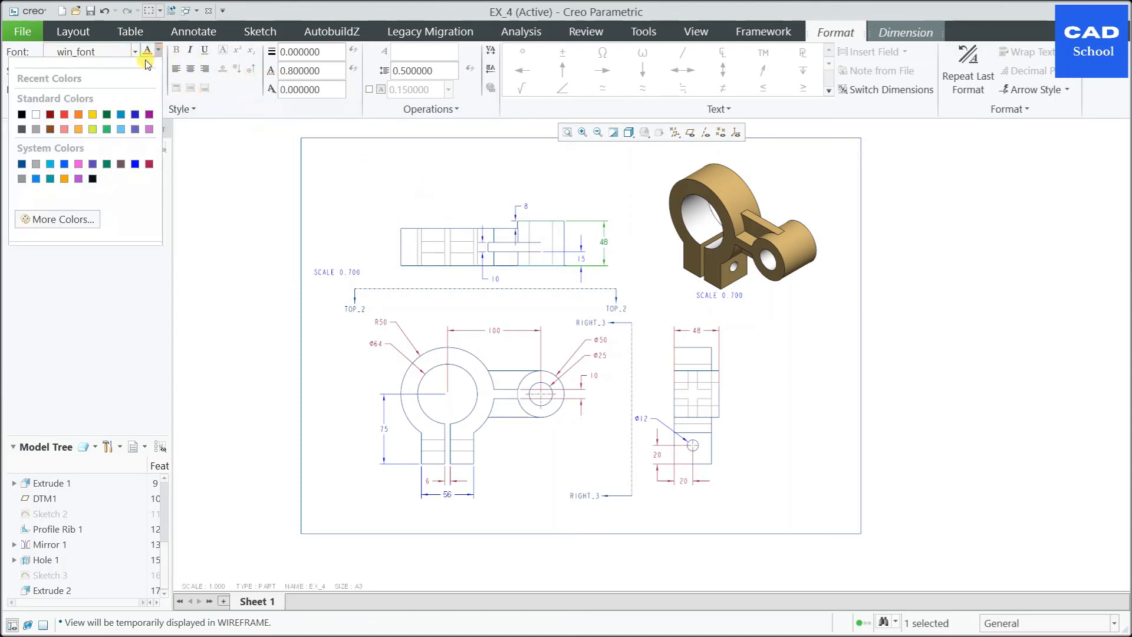
pyautogui.click(789, 339)
pyautogui.scroll(-3, 609, 283)
pyautogui.click(884, 380)
pyautogui.scroll(2, 650, 322)
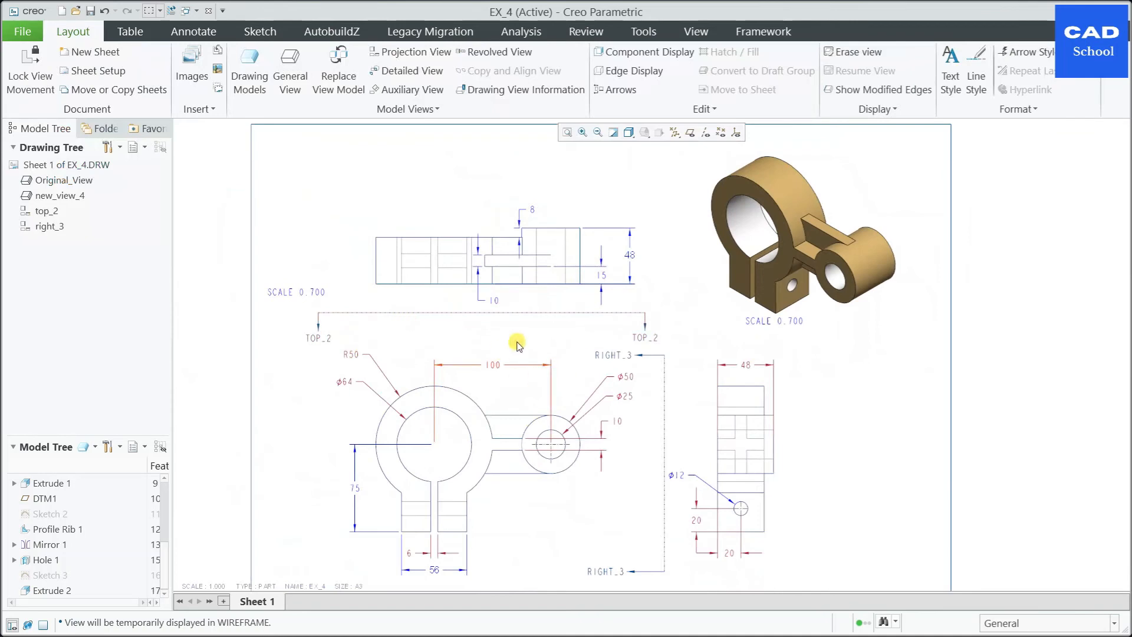
pyautogui.scroll(2, 649, 300)
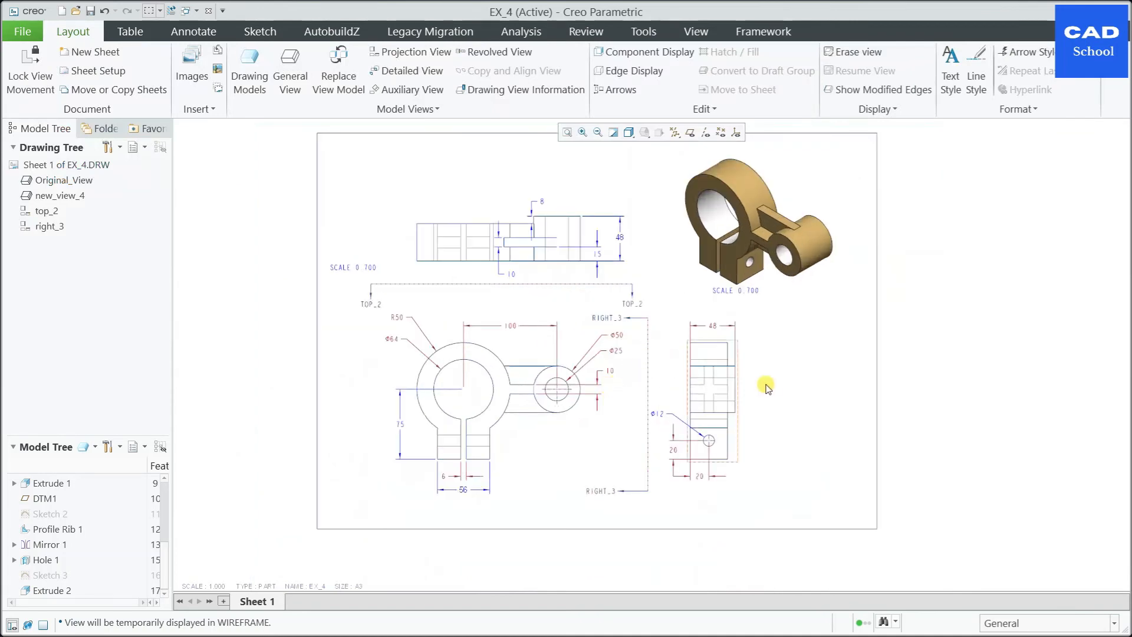
pyautogui.scroll(-1, 761, 389)
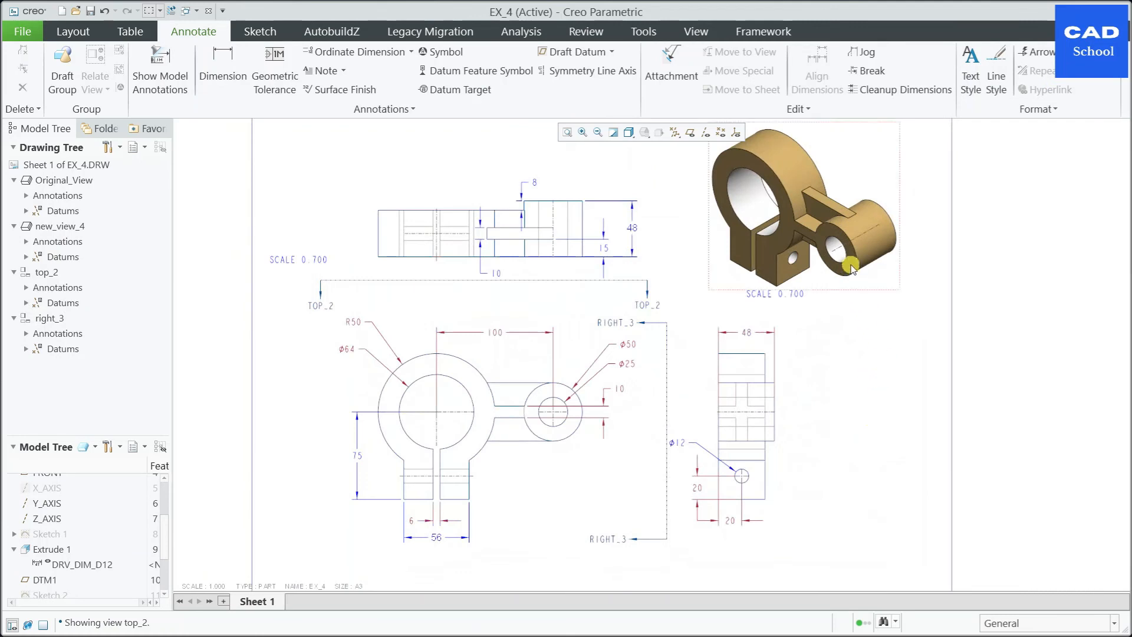
# Step: Delete the axis lines shown on the shaded isometric view
pyautogui.click(835, 251)
pyautogui.click(857, 215)
pyautogui.click(876, 336)
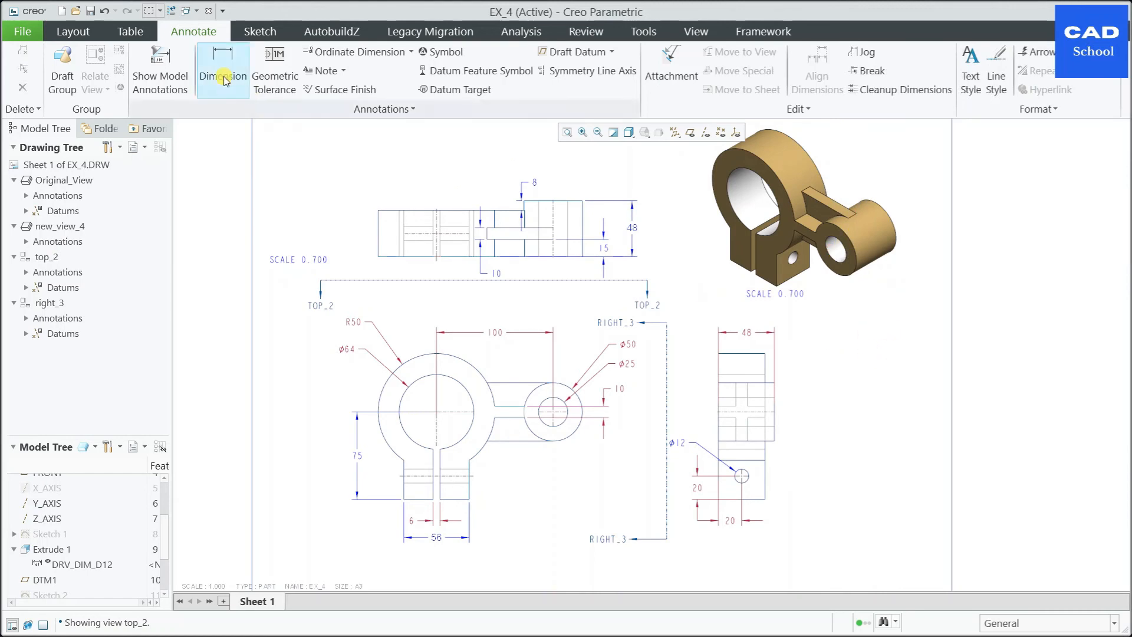
# Step: Save the drawing EX_4.DRW in the MyCreoStudy folder
pyautogui.click(91, 11)
pyautogui.doubleClick(410, 206)
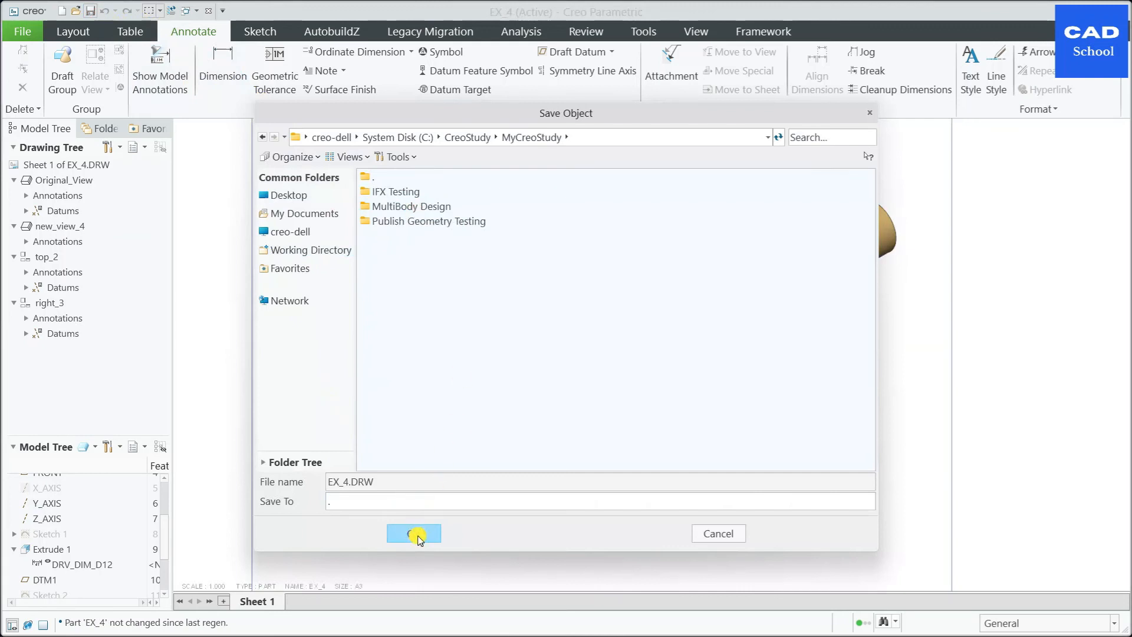
pyautogui.click(413, 533)
# Step: Set up a copy of the drawing as a PDF named Ex_4 in the MyCreoStudy folder
pyautogui.click(24, 39)
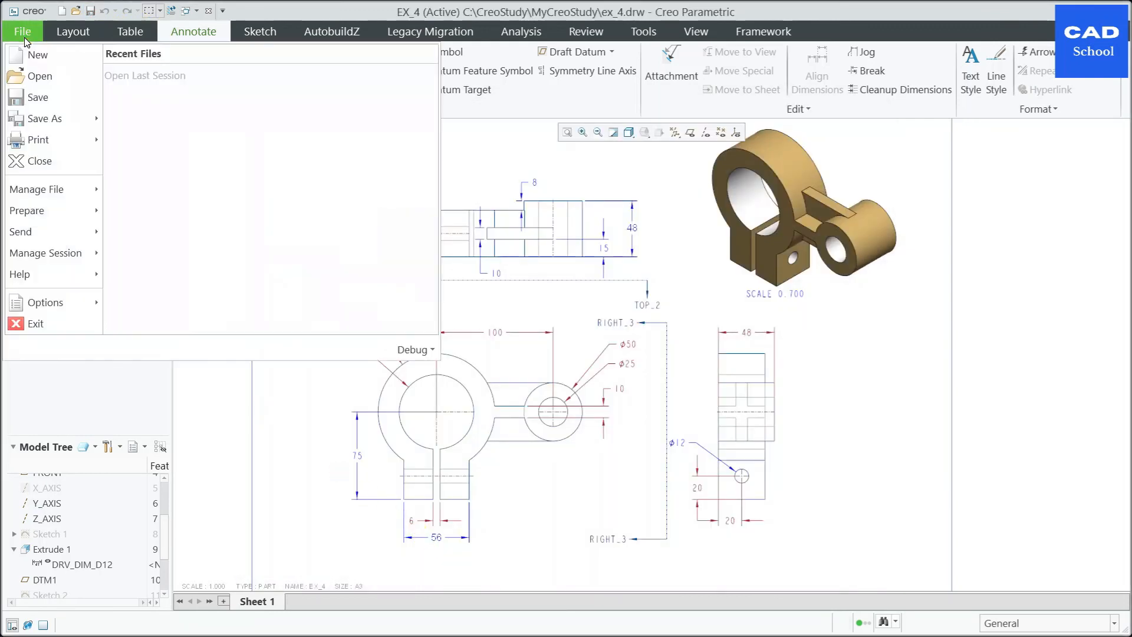
pyautogui.click(55, 119)
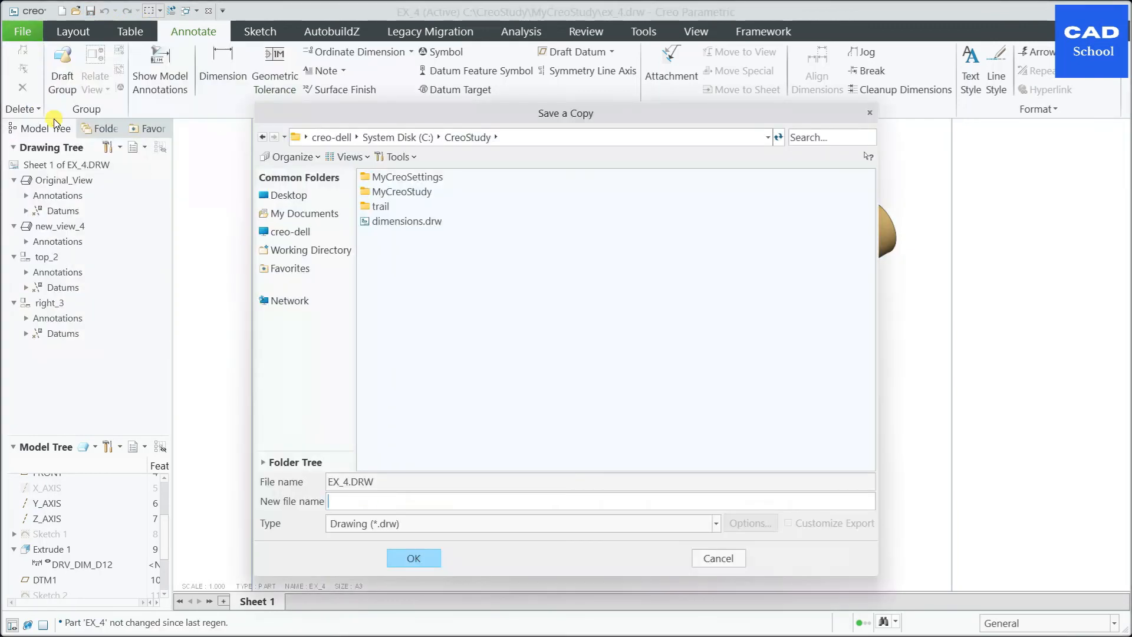
pyautogui.click(389, 527)
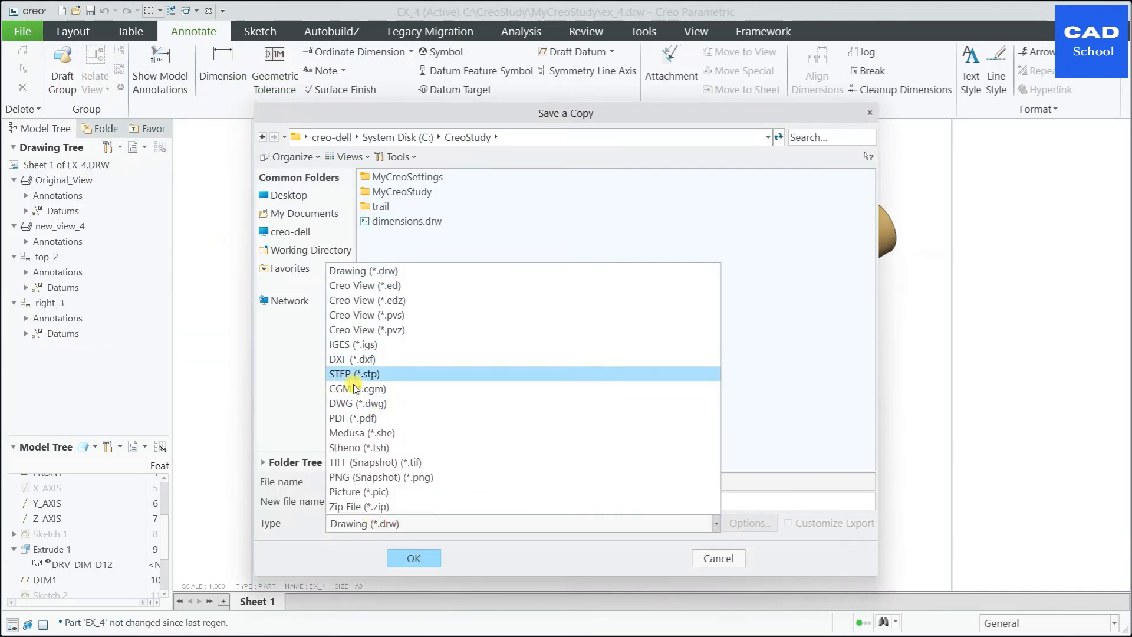
pyautogui.click(354, 419)
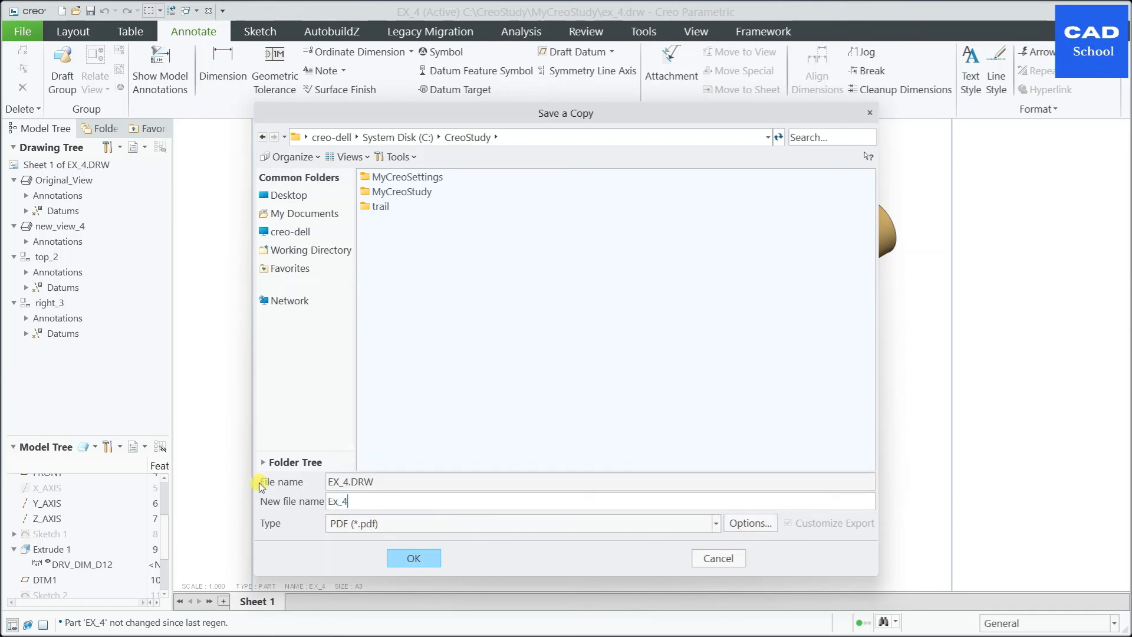
pyautogui.doubleClick(406, 192)
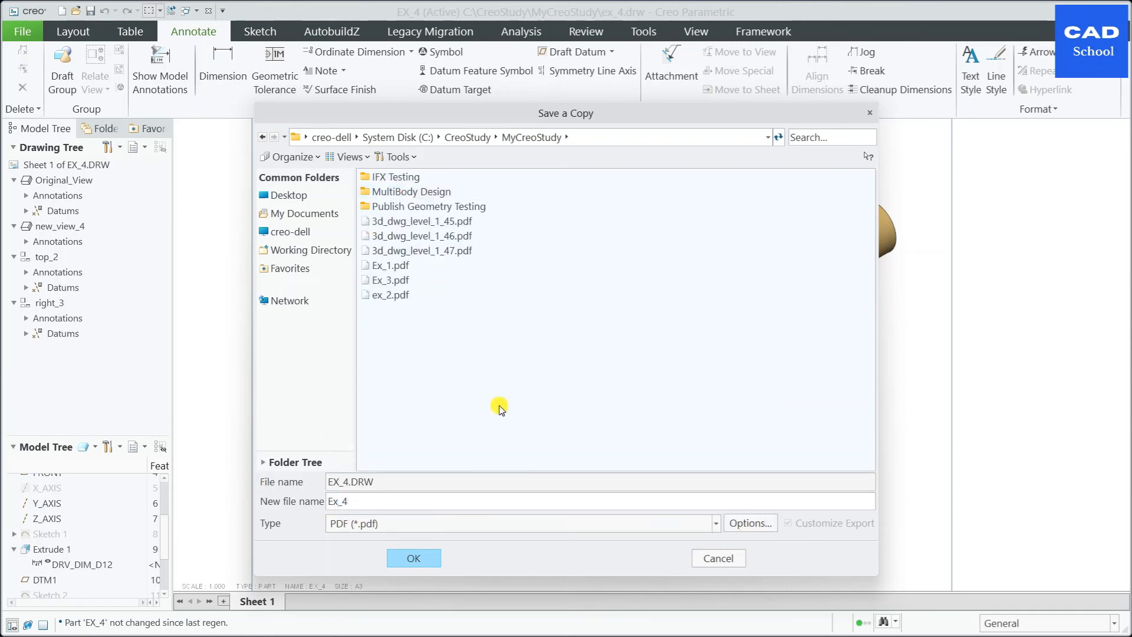
# Step: Export the PDF in grayscale at 300 dpi with dashed hidden lines and round line caps and joins, opening it in Acrobat
pyautogui.click(747, 525)
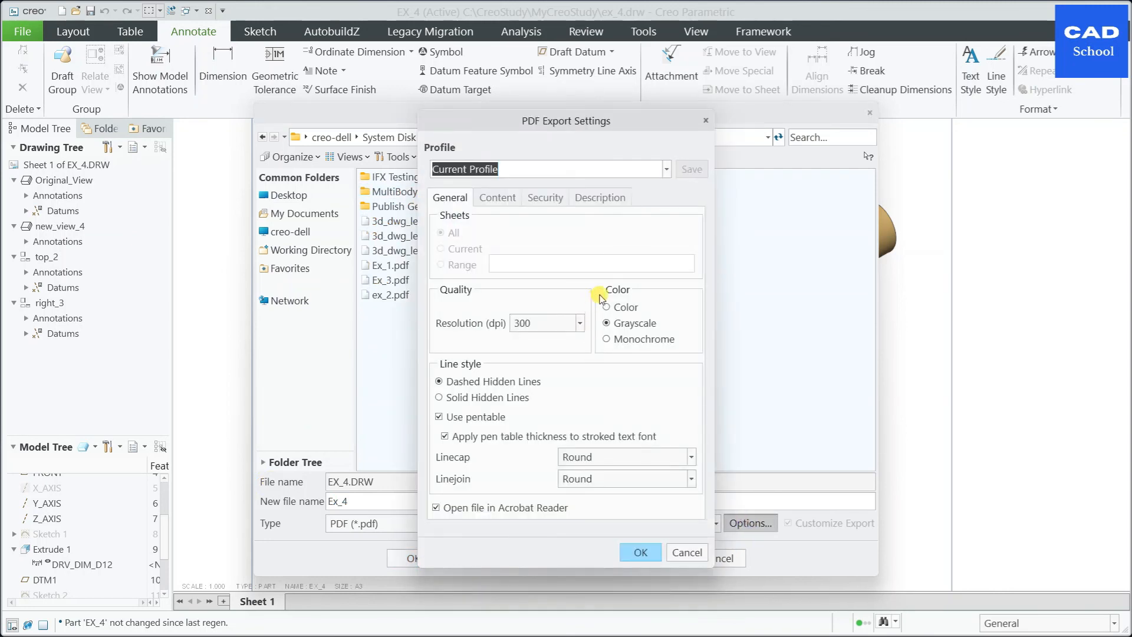
pyautogui.click(580, 326)
pyautogui.click(579, 328)
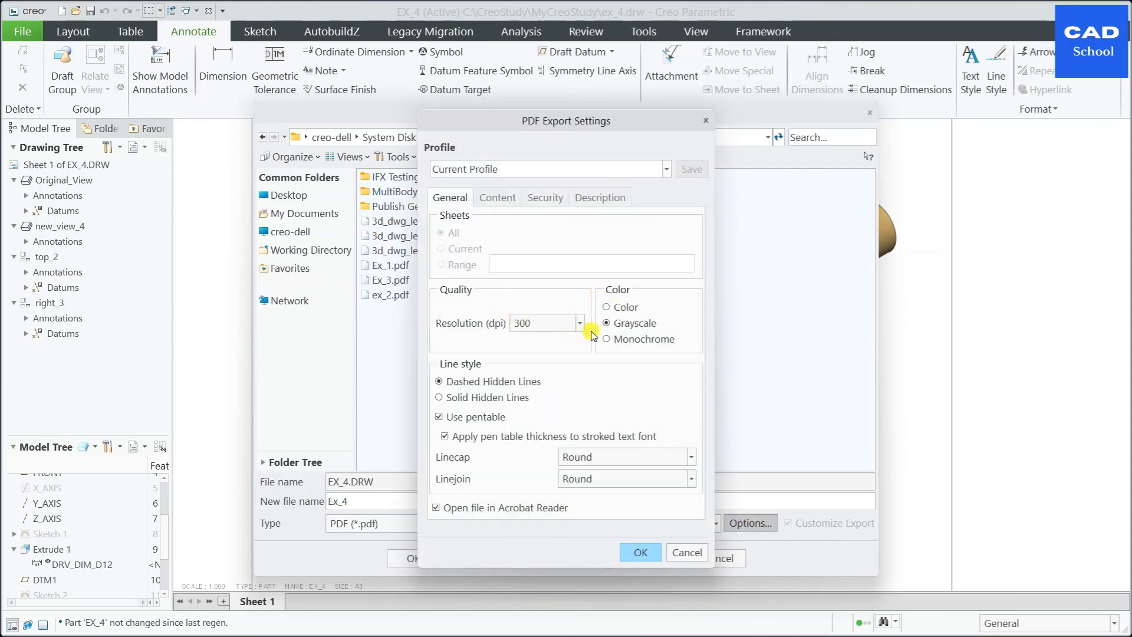
pyautogui.click(621, 459)
pyautogui.click(621, 459)
pyautogui.click(619, 479)
pyautogui.click(488, 520)
pyautogui.click(640, 553)
pyautogui.click(412, 560)
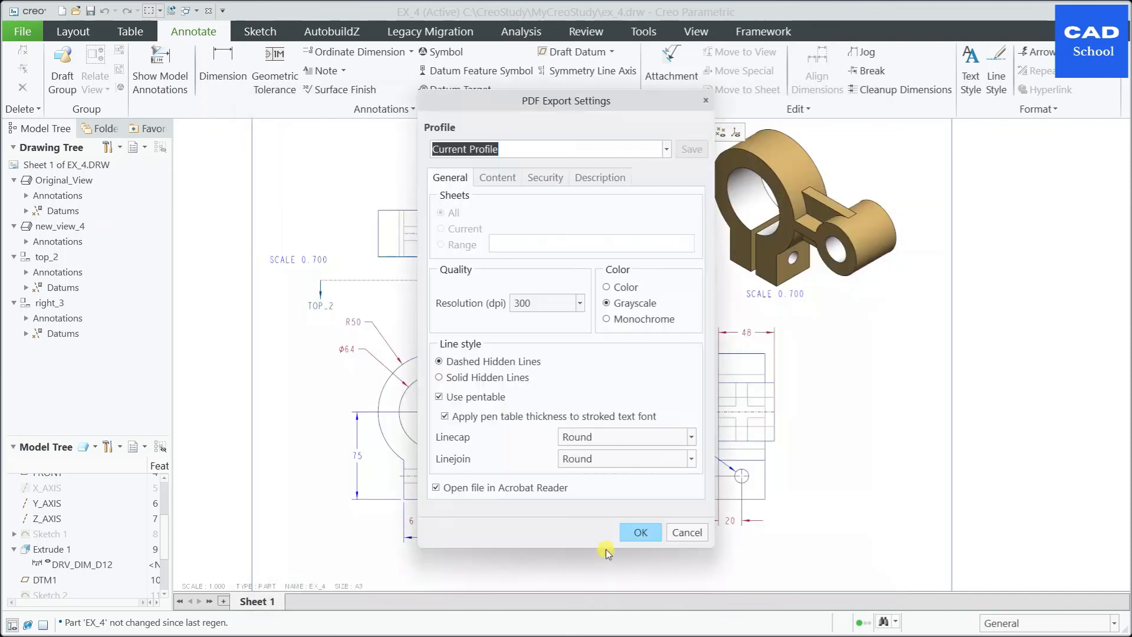
pyautogui.click(642, 532)
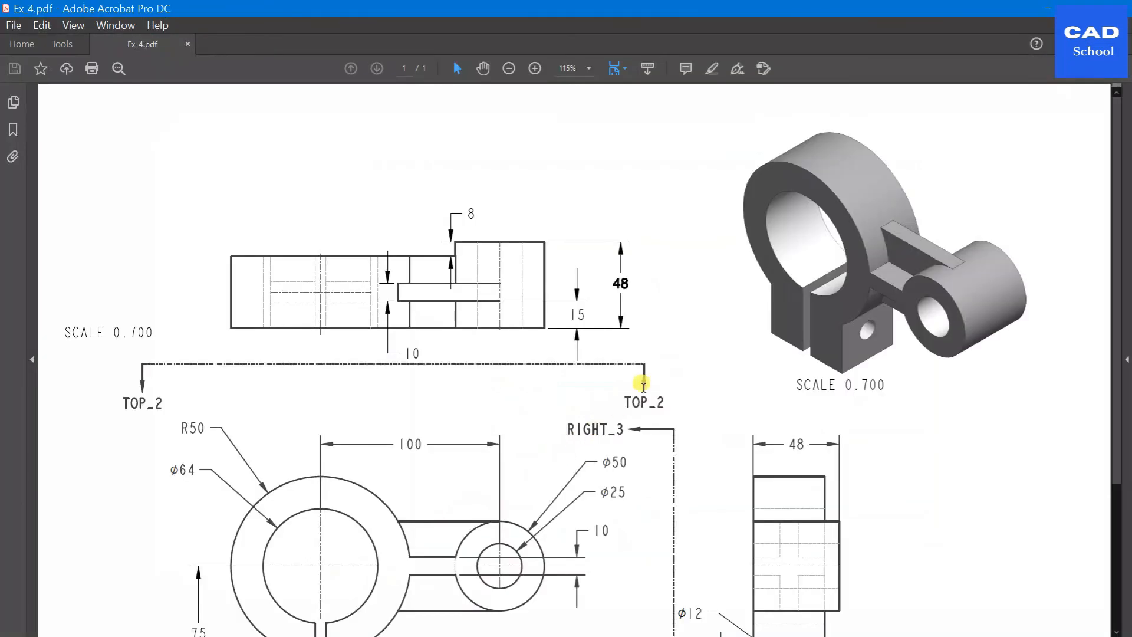
# Step: Examine the exported Ex_4.pdf in Acrobat, checking line thickness, hidden lines and the fonts of the 48 and 56 dimensions
pyautogui.keyDown('ctrl'); pyautogui.scroll(4, 480, 305); pyautogui.keyUp('ctrl')
pyautogui.keyDown('ctrl'); pyautogui.scroll(3, 514, 329); pyautogui.keyUp('ctrl')
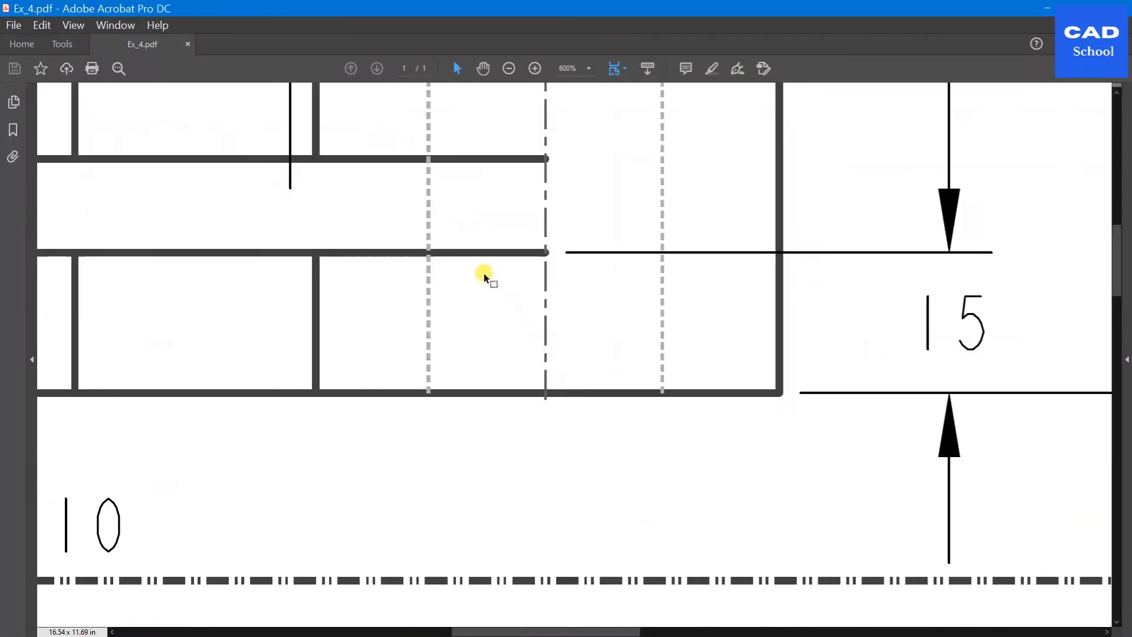
pyautogui.keyDown('ctrl'); pyautogui.scroll(-4, 663, 277); pyautogui.keyUp('ctrl')
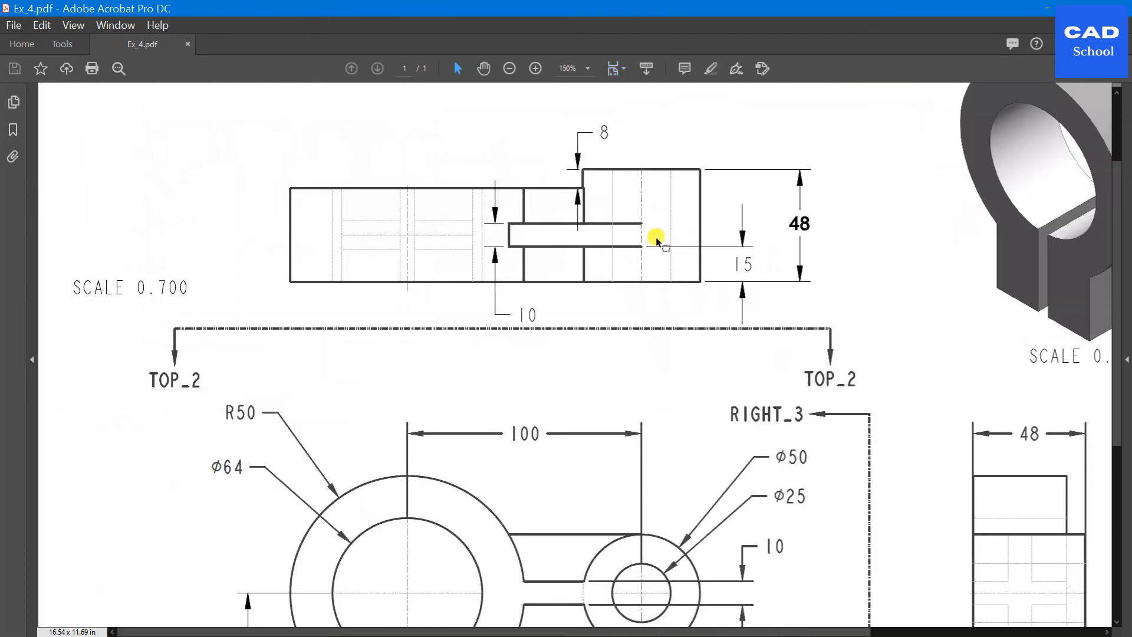
pyautogui.keyDown('ctrl'); pyautogui.scroll(2, 672, 251); pyautogui.keyUp('ctrl')
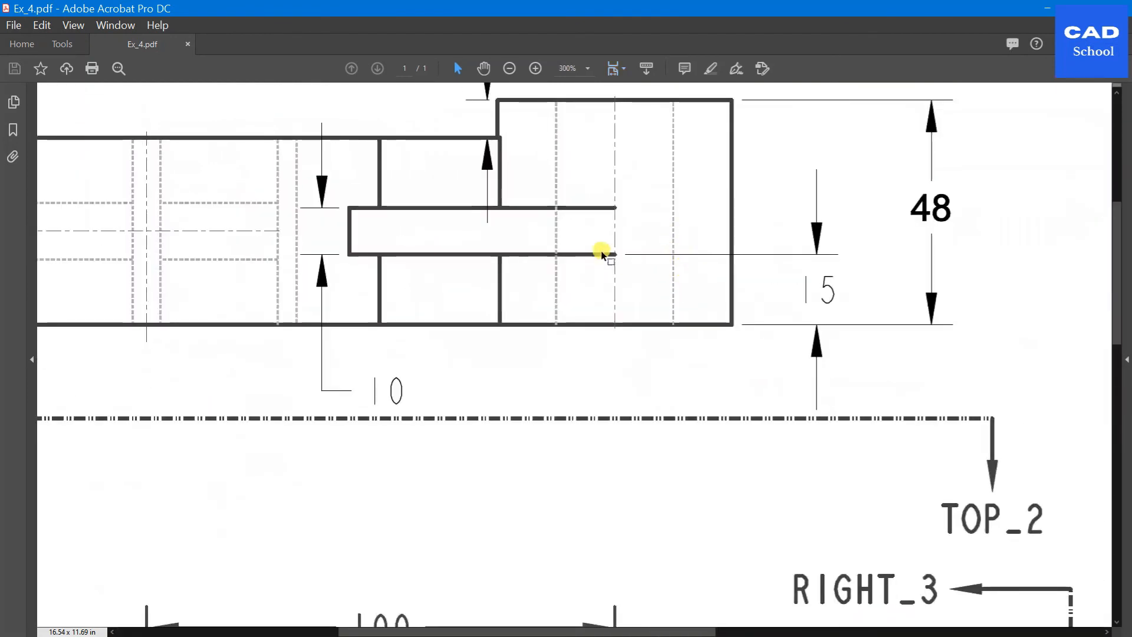
pyautogui.keyDown('ctrl'); pyautogui.scroll(3, 656, 307); pyautogui.keyUp('ctrl')
pyautogui.keyDown('ctrl'); pyautogui.scroll(-5, 656, 318); pyautogui.keyUp('ctrl')
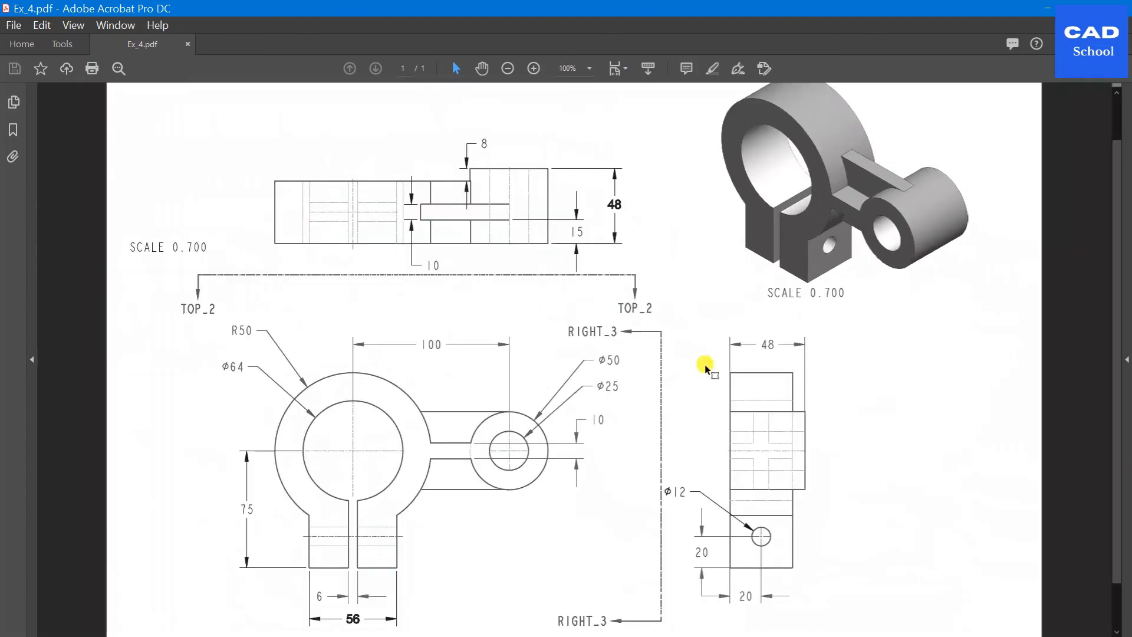
pyautogui.keyDown('ctrl'); pyautogui.scroll(2, 388, 602); pyautogui.keyUp('ctrl')
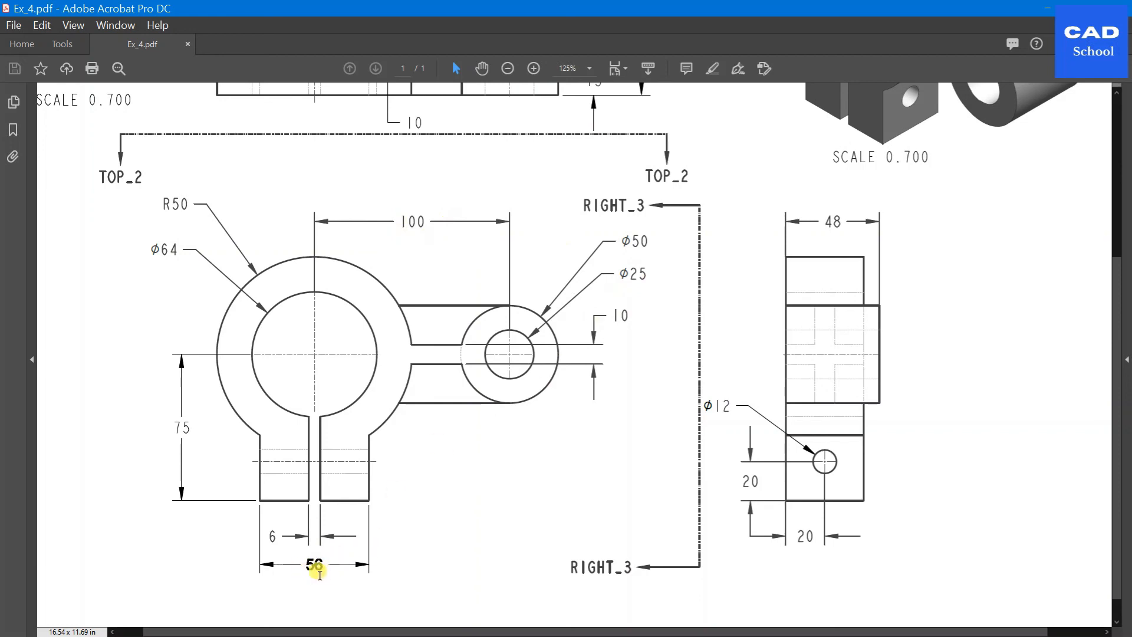
pyautogui.keyDown('ctrl'); pyautogui.scroll(-1, 637, 471); pyautogui.keyUp('ctrl')
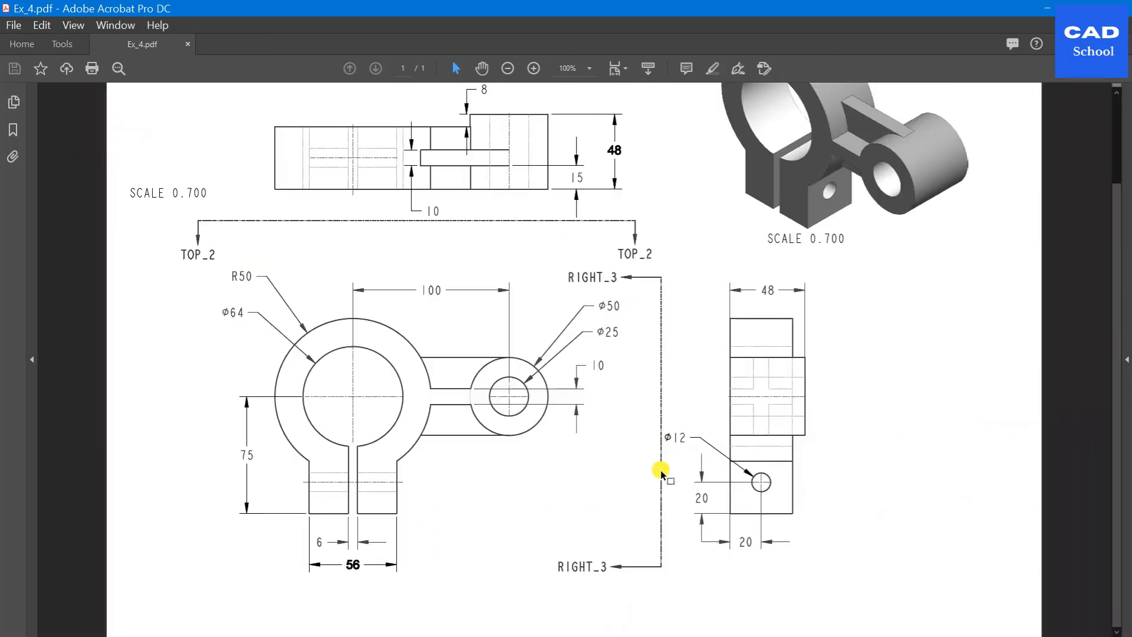
pyautogui.keyDown('ctrl'); pyautogui.scroll(-1, 679, 501); pyautogui.keyUp('ctrl')
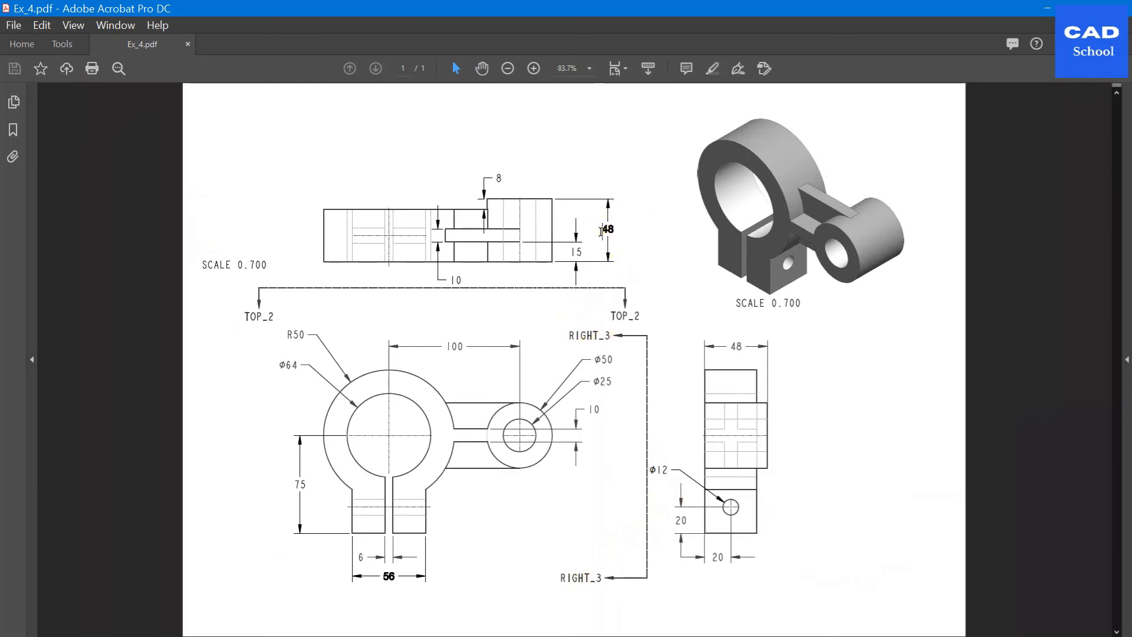
pyautogui.click(630, 240)
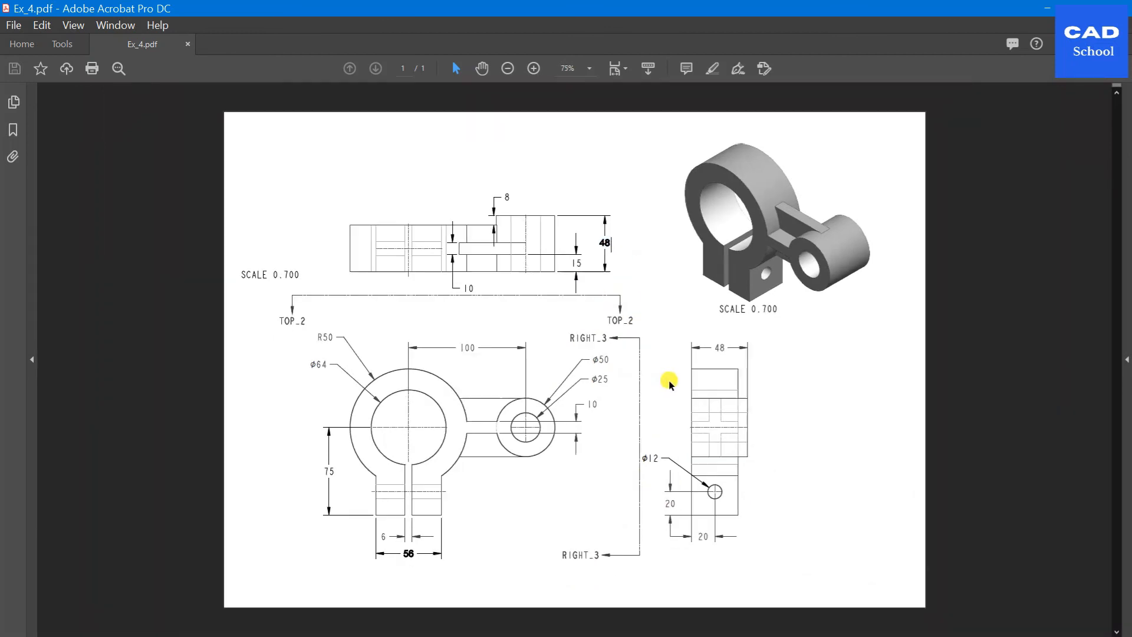